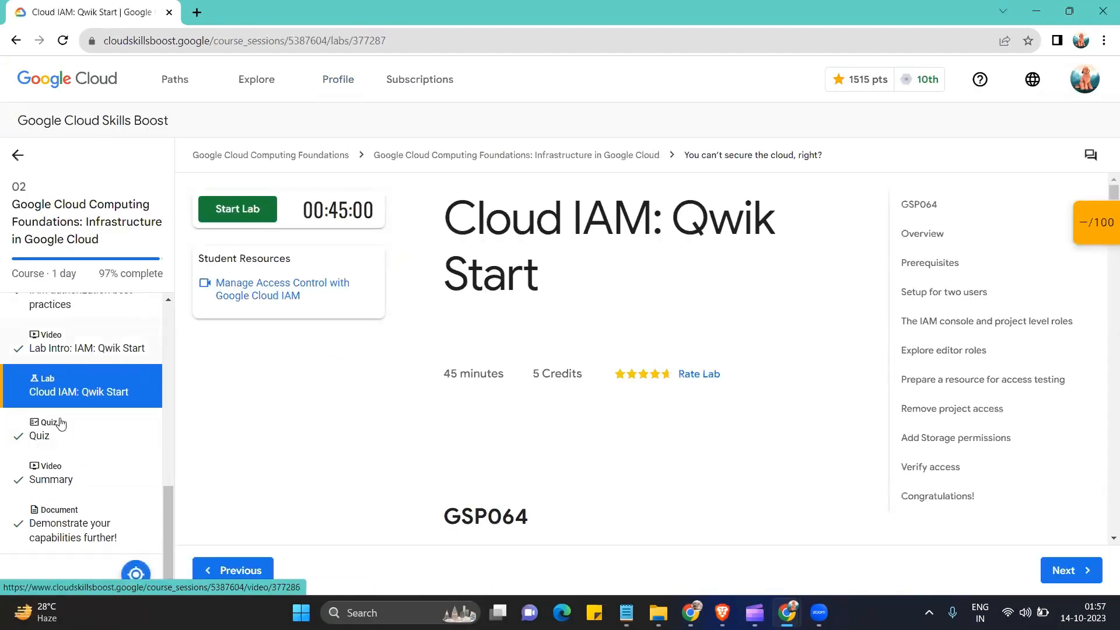
- Start the Cloud IAM: Qwik Start lab and complete the robot check
click(246, 222)
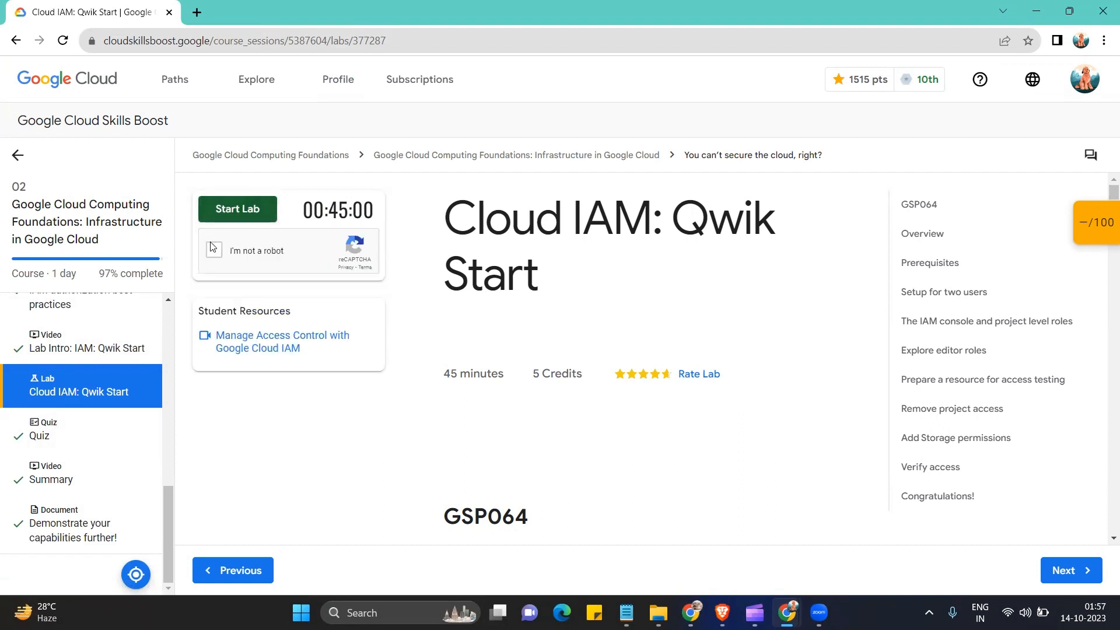
click(213, 249)
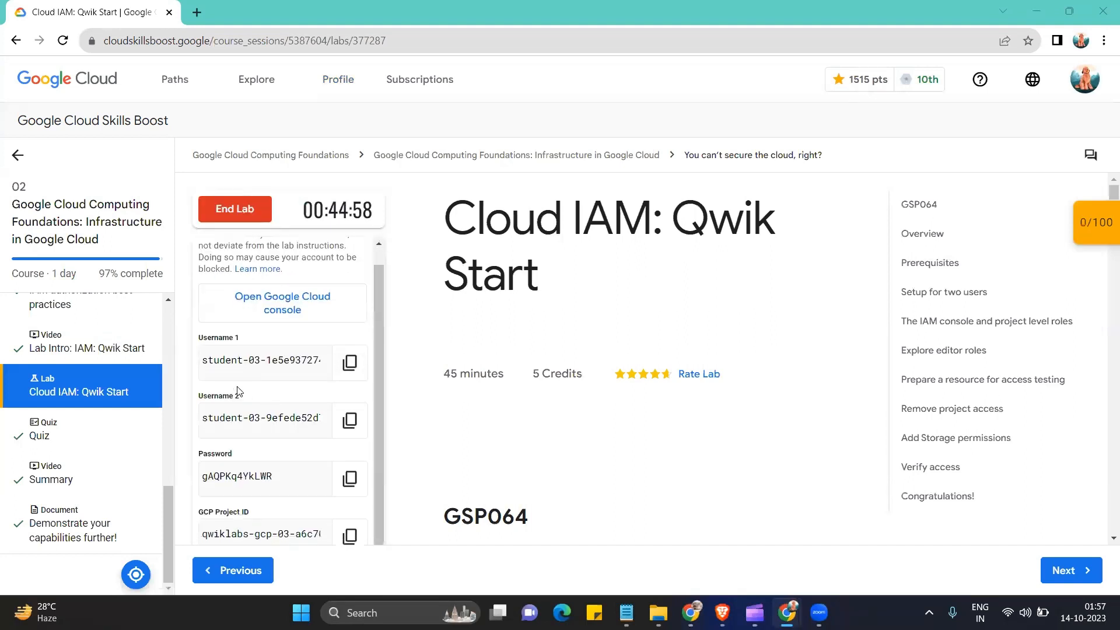
- Examine the Username 1 and Username 2 credentials provided for the lab
drag(227, 339, 267, 339)
click(266, 339)
drag(202, 397, 255, 397)
click(255, 398)
drag(200, 338, 268, 340)
click(267, 340)
drag(214, 400, 258, 398)
click(257, 397)
- Open the Google Cloud console link in an incognito window and close the old sample.txt tab and marx-v2 bucket window
right_click(272, 308)
click(354, 360)
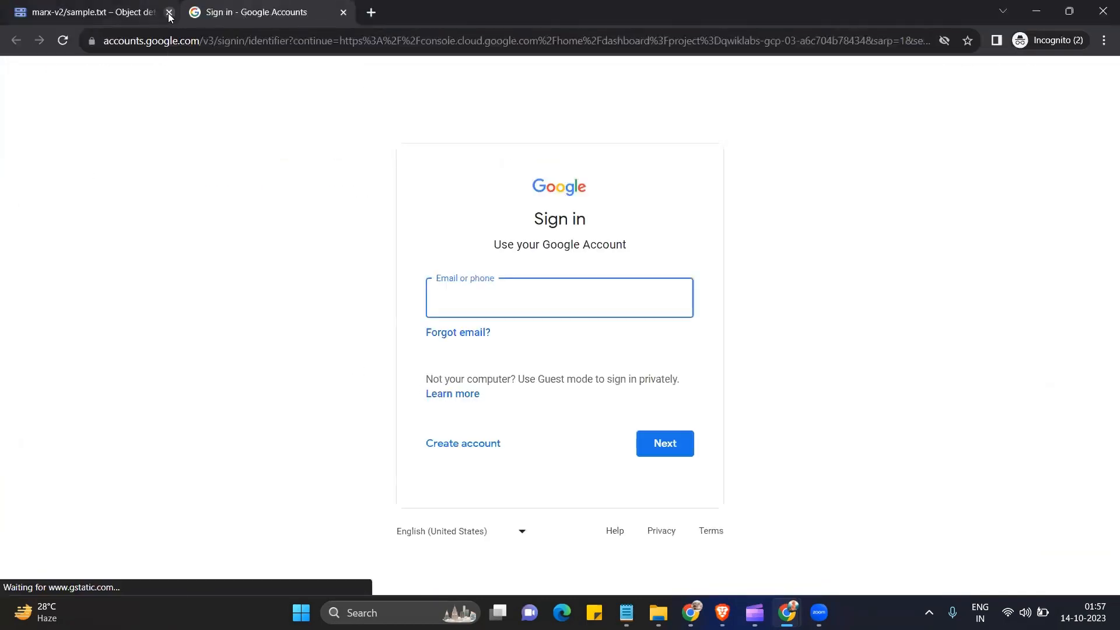
click(169, 11)
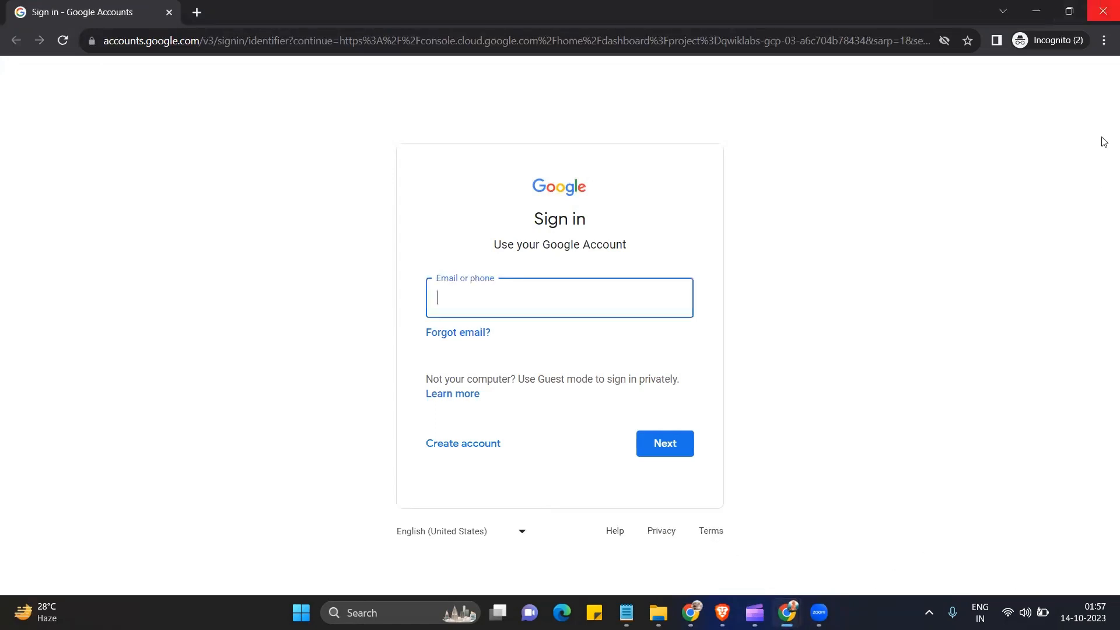
mouse_move(786, 612)
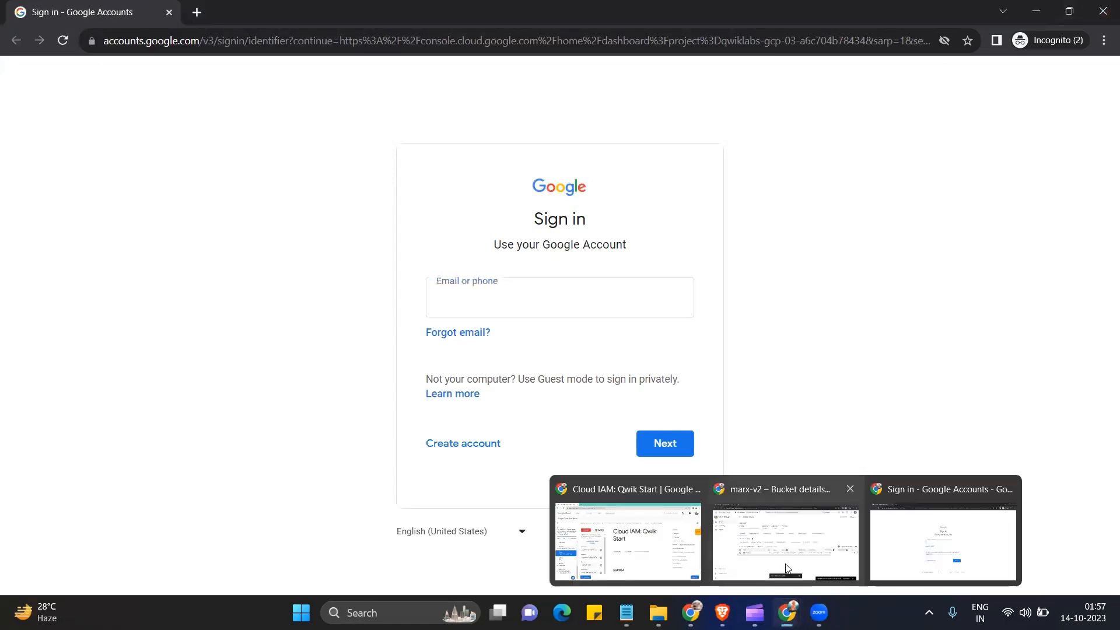
click(852, 489)
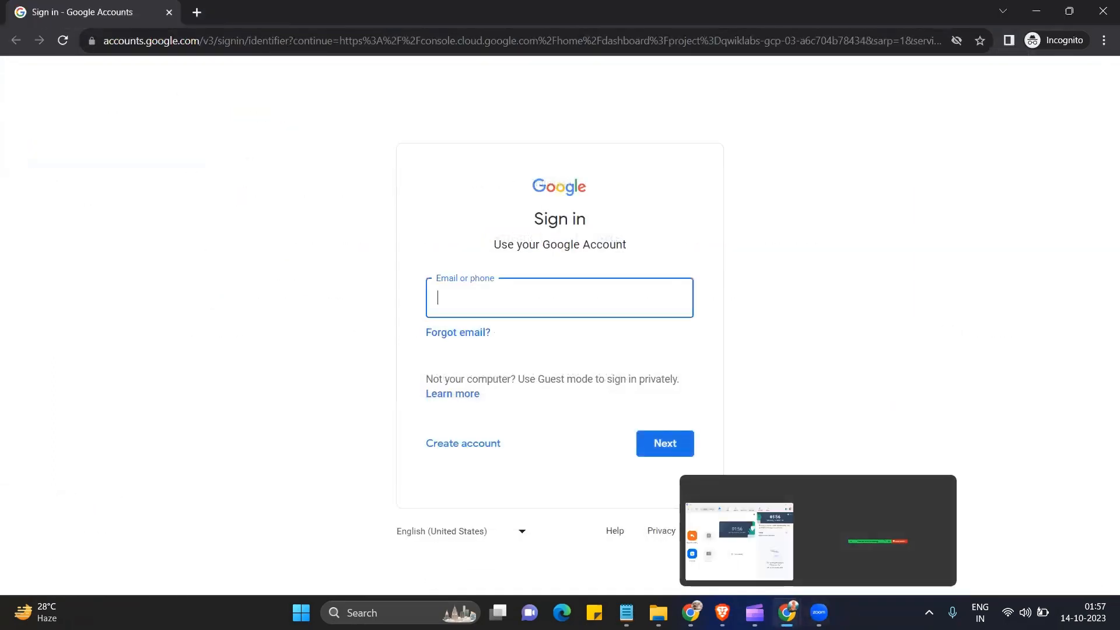
- Copy the Username 1 credential from the lab page and submit it as the Google sign-in email
click(705, 534)
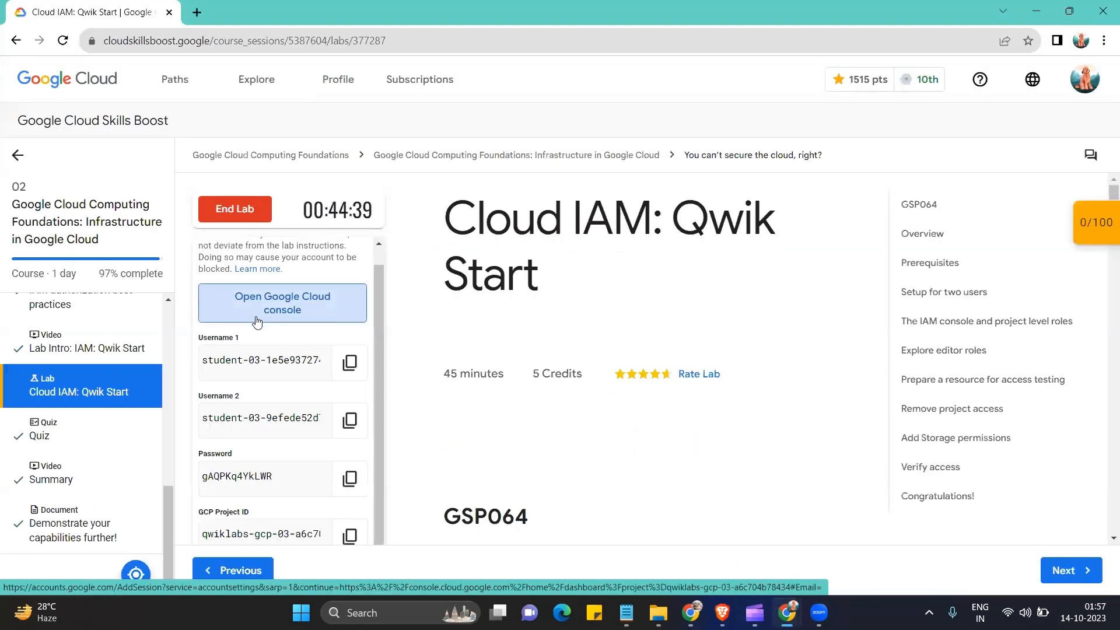
click(350, 362)
mouse_move(786, 612)
click(852, 565)
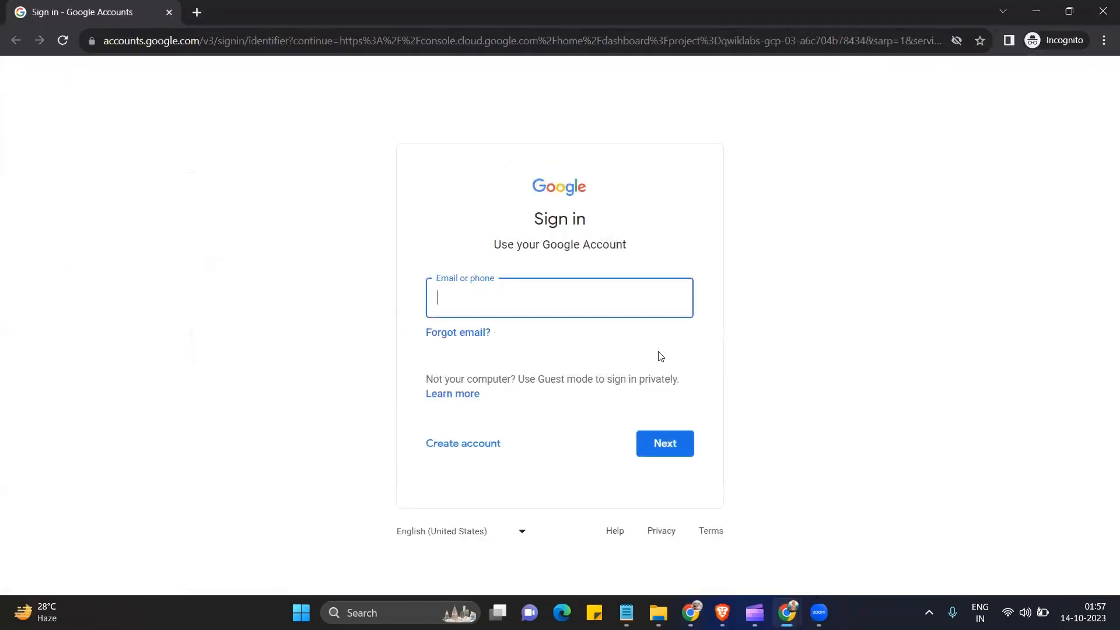
key(ctrl+v)
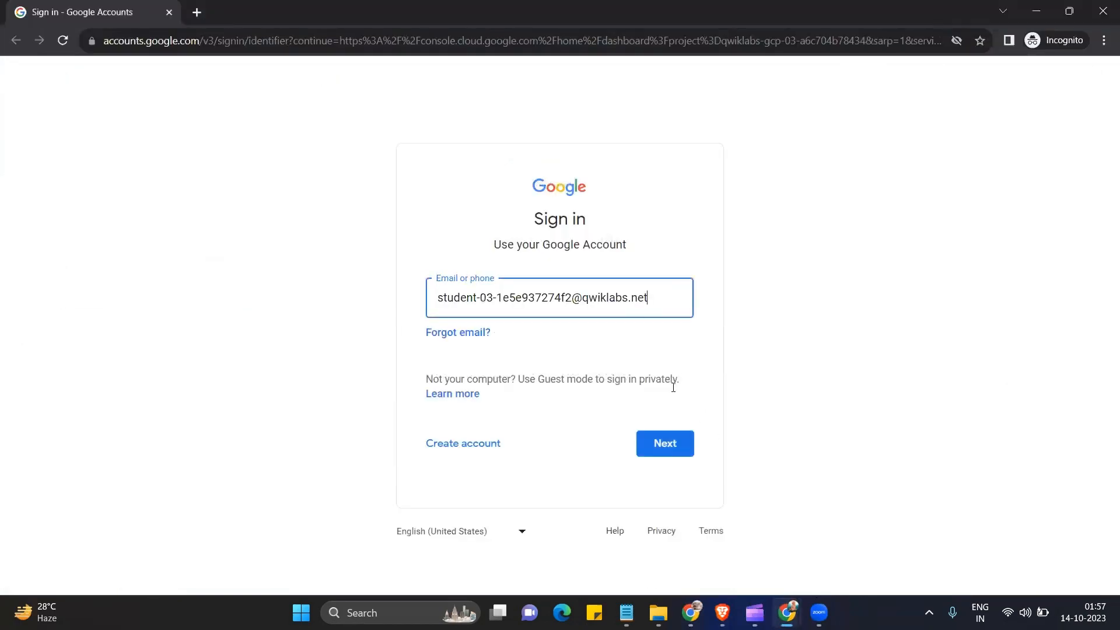
click(667, 446)
- Copy the lab password and submit it in the password field to sign in as the first user
mouse_move(787, 609)
click(706, 542)
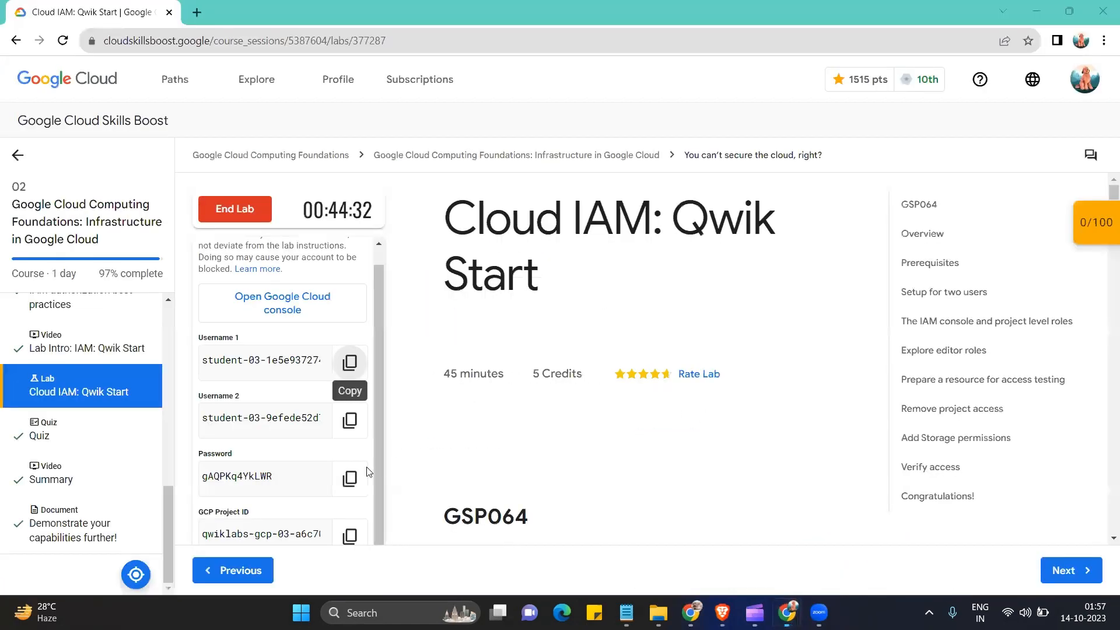
click(350, 478)
mouse_move(787, 613)
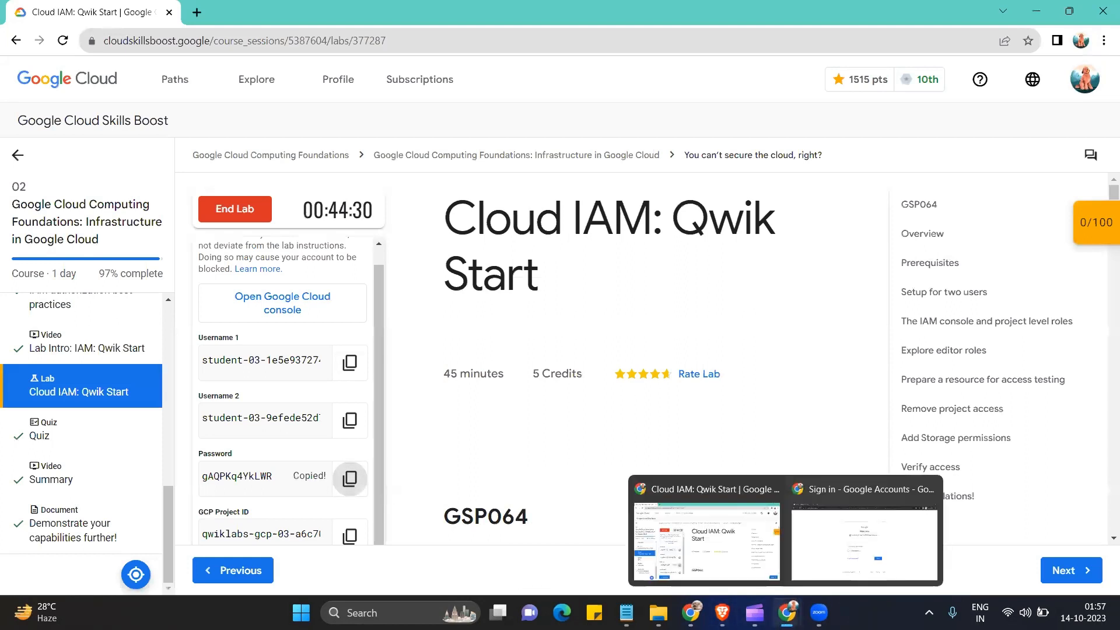
click(830, 563)
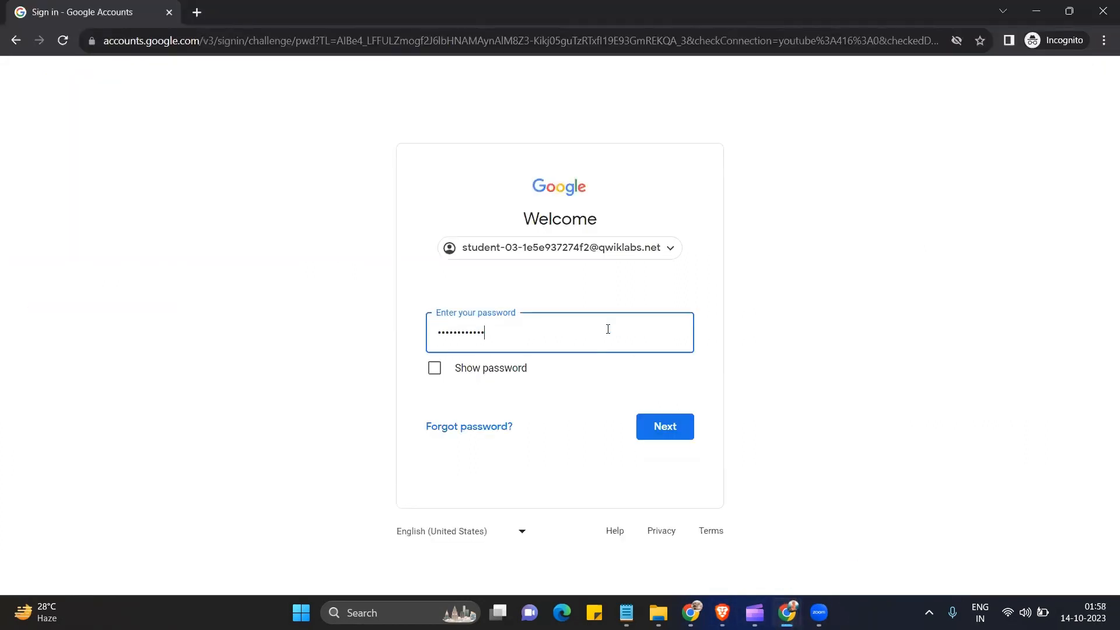
key(Return)
- Open the Google Cloud console link in incognito again and move its sign-in tab to a separate window
mouse_move(787, 612)
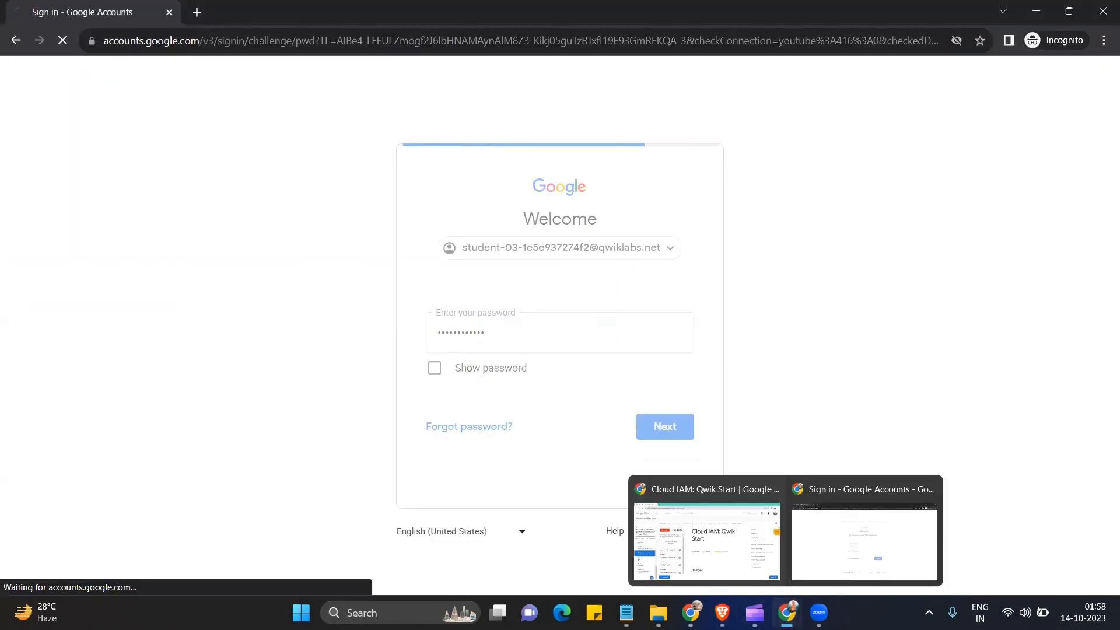
click(710, 556)
right_click(304, 312)
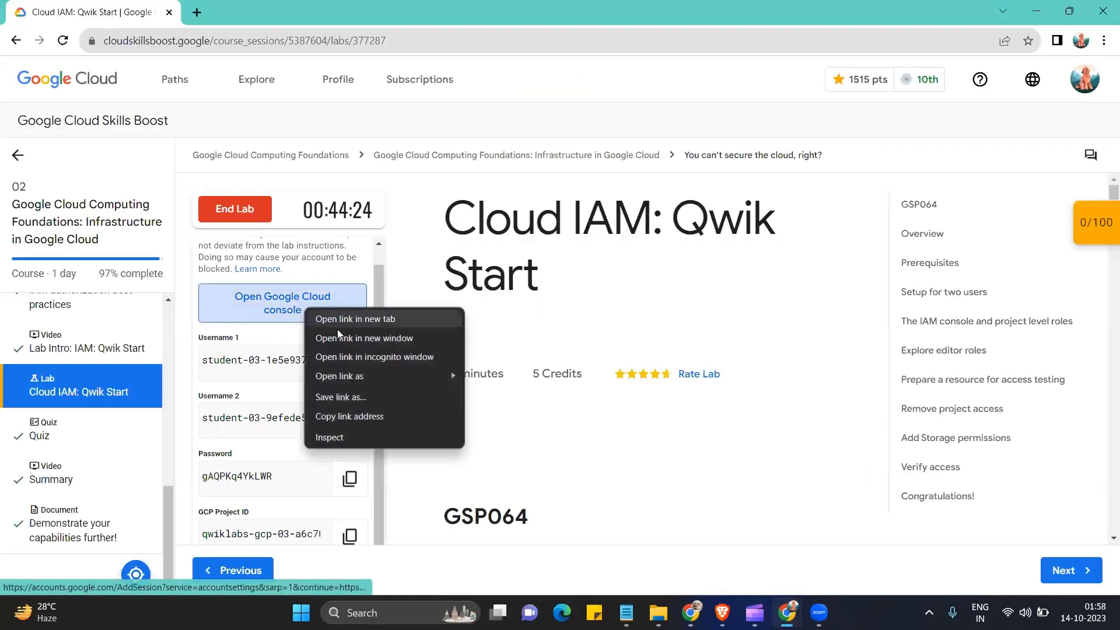
click(383, 357)
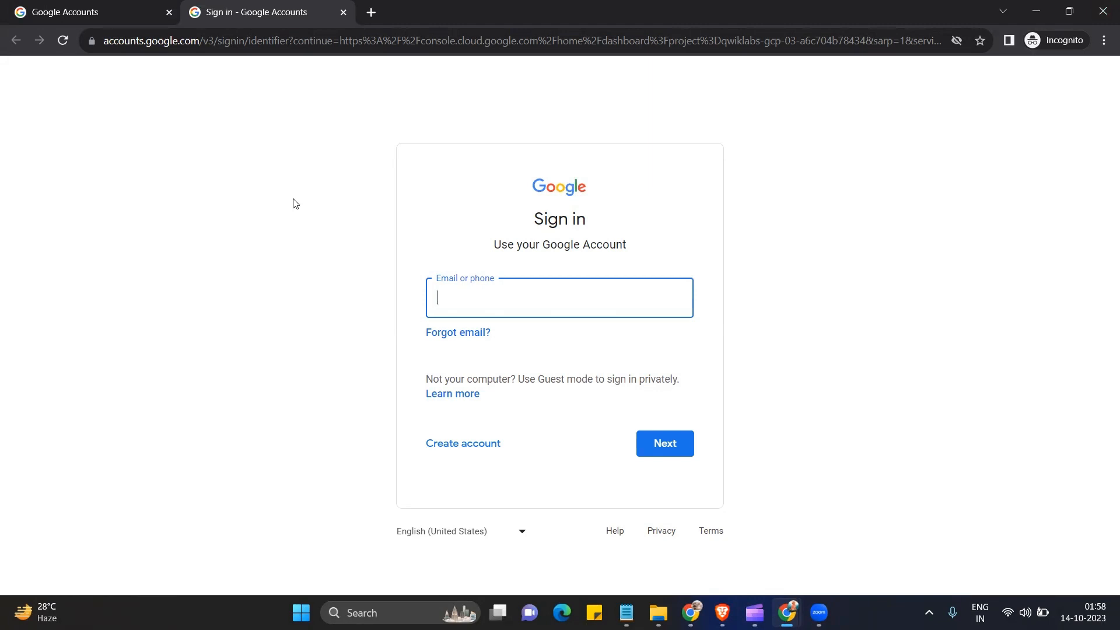
right_click(272, 12)
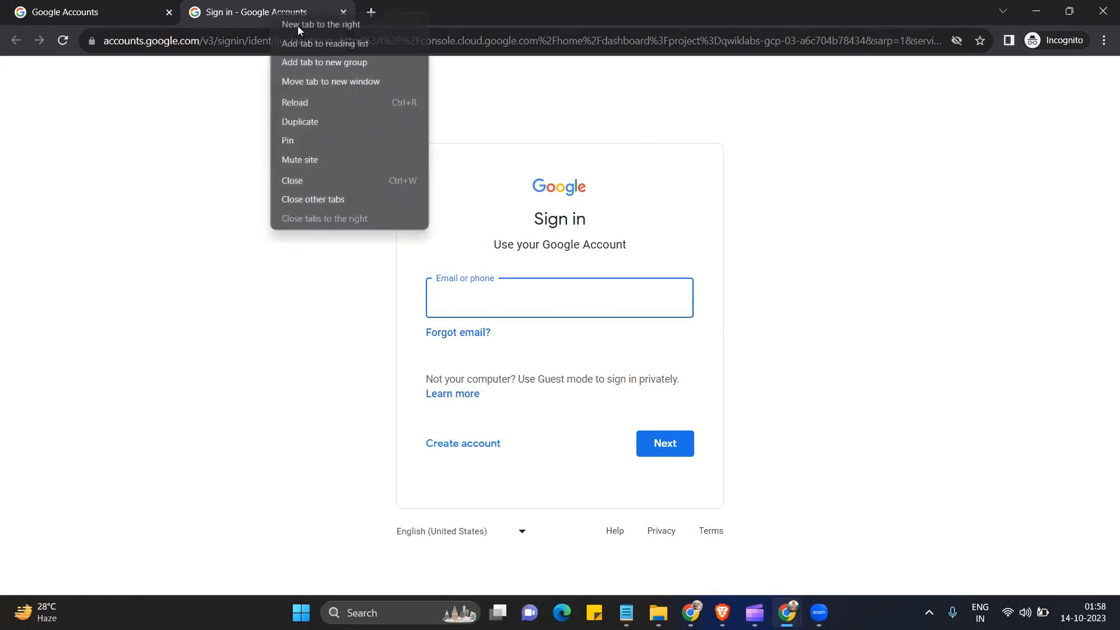
click(333, 81)
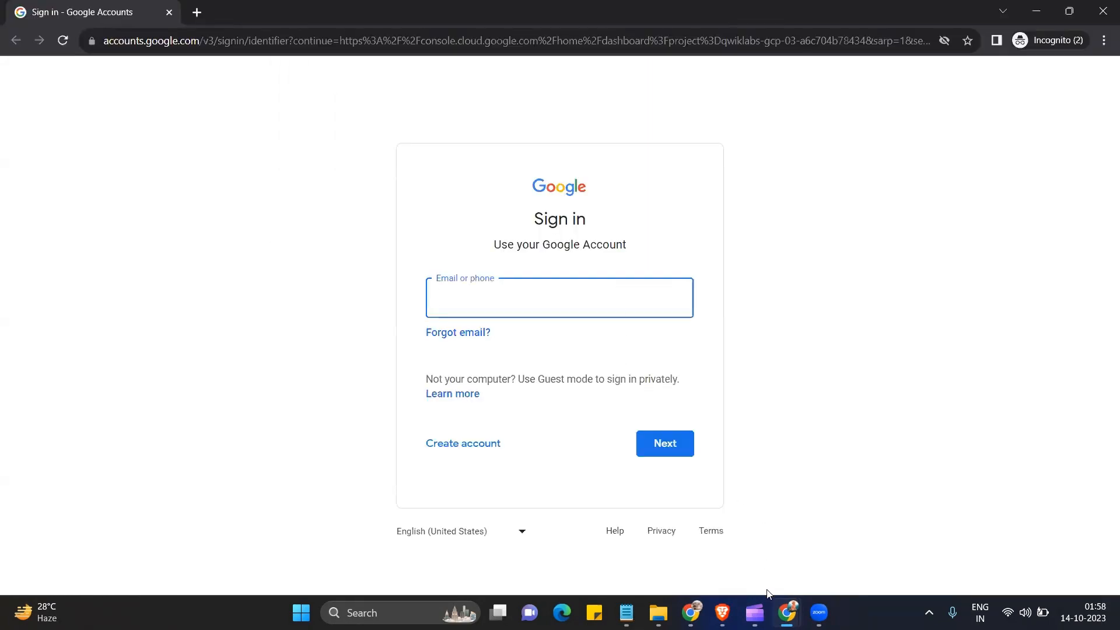
- Copy the Username 2 credential from the lab page and submit it as the email in the new sign-in window
mouse_move(786, 613)
click(670, 557)
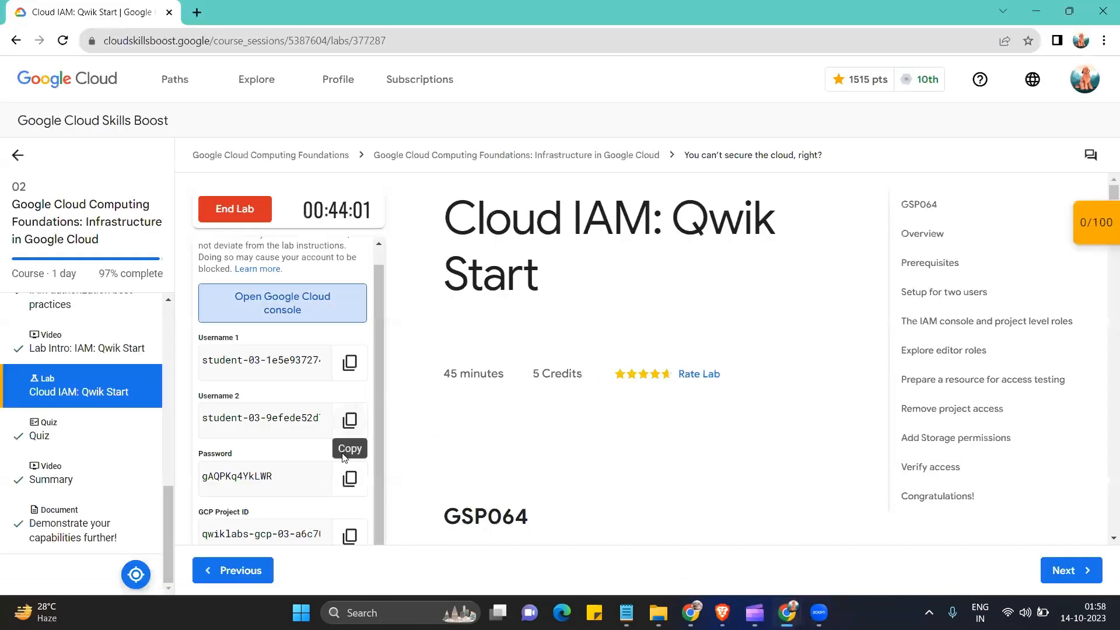
click(349, 420)
mouse_move(787, 613)
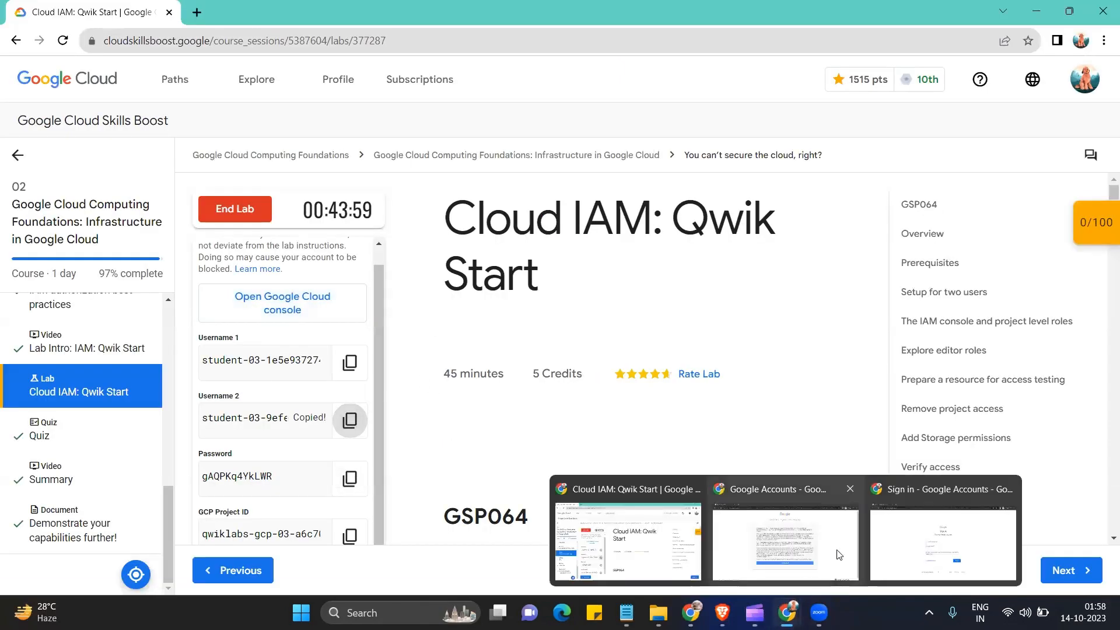
click(939, 573)
click(531, 295)
right_click(530, 296)
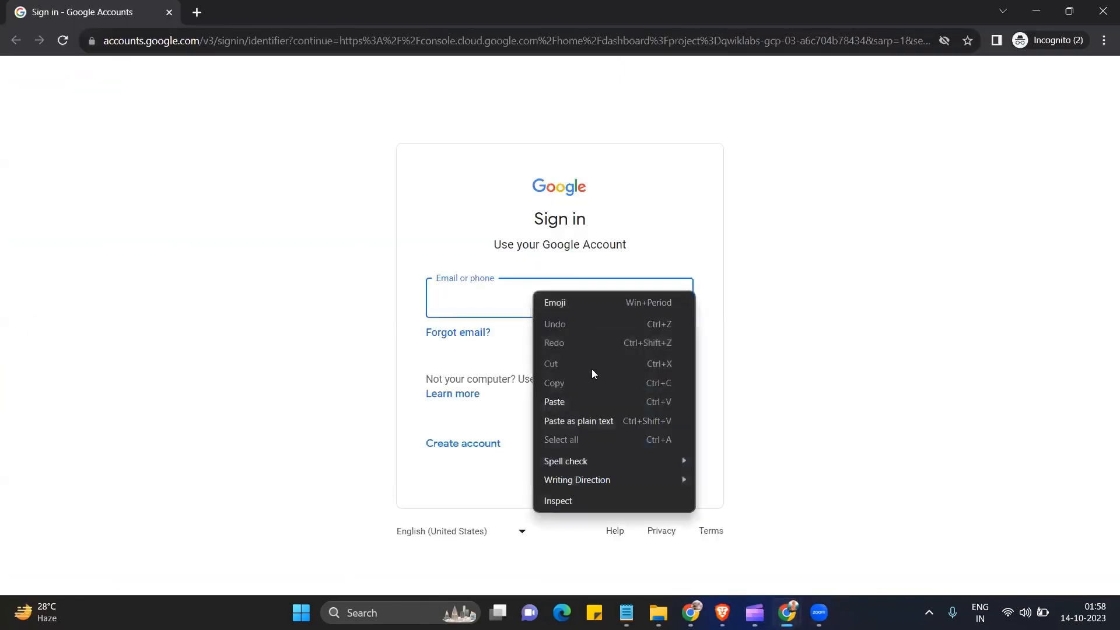
click(572, 399)
key(ctrl+v)
click(686, 445)
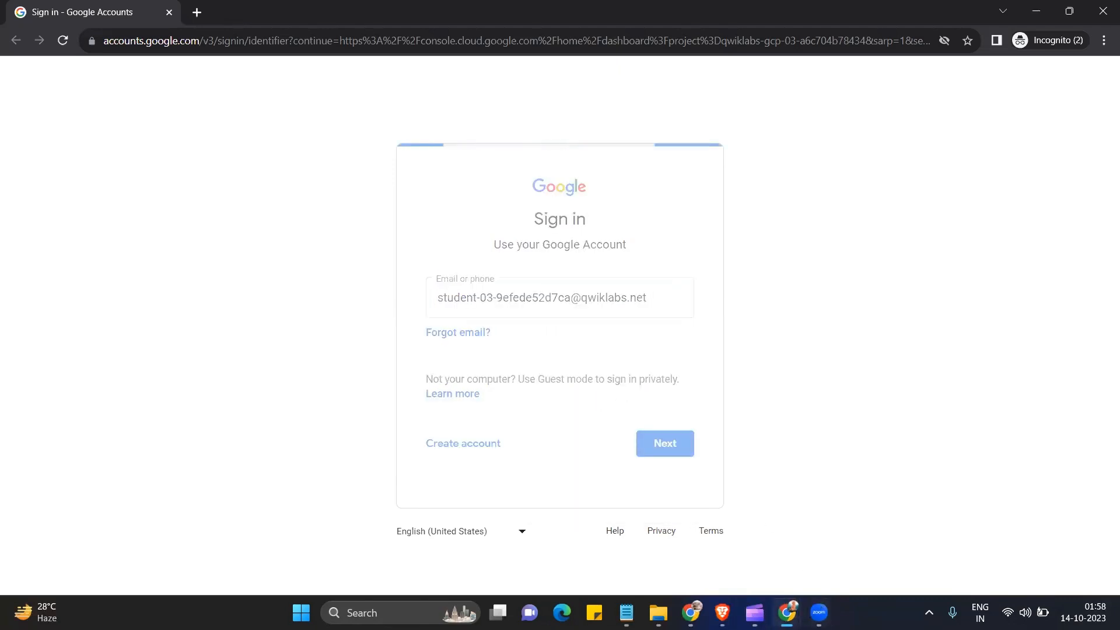
- Copy the lab password again and submit it in the password field to sign in as the second user
mouse_move(787, 612)
click(642, 564)
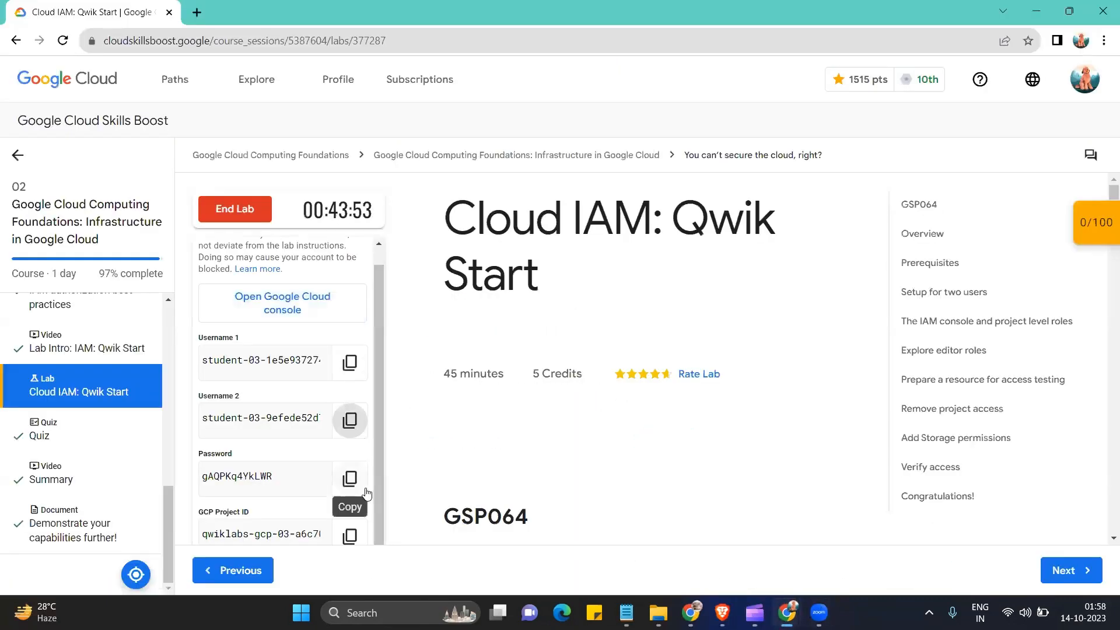
click(350, 478)
mouse_move(754, 612)
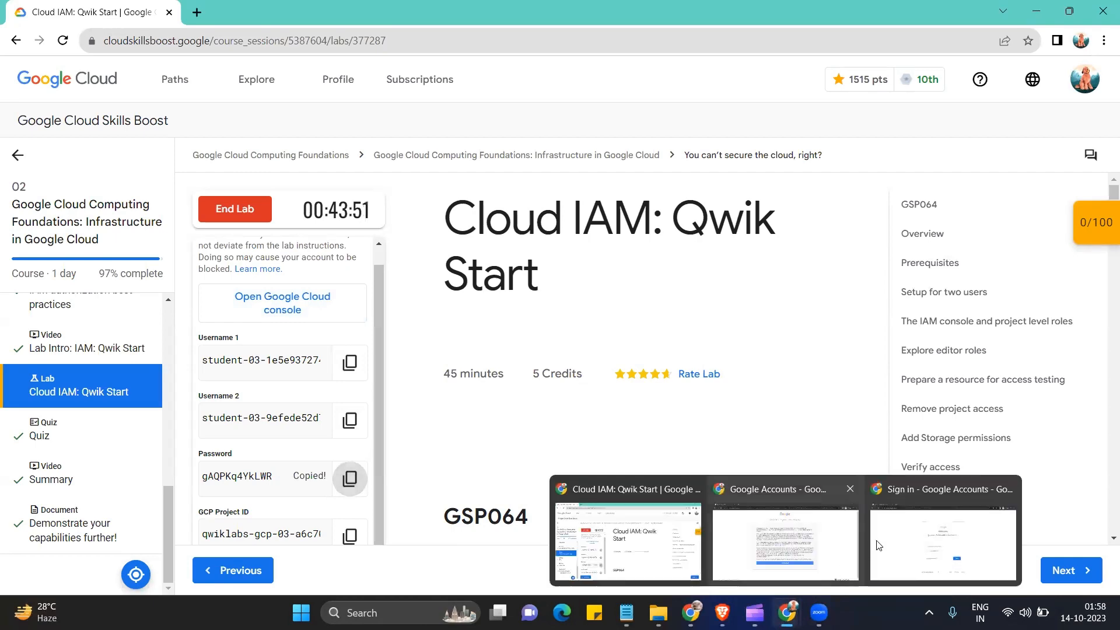
click(947, 536)
right_click(570, 324)
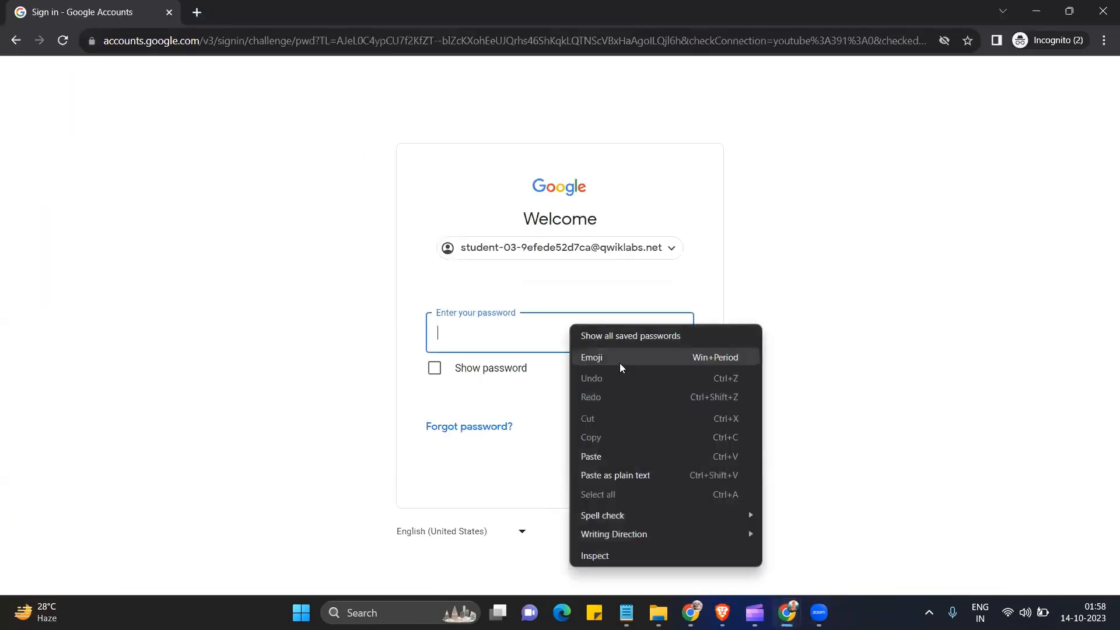
click(609, 456)
click(663, 428)
- Acknowledge the new account welcome notice for both the first and second student accounts
mouse_move(794, 610)
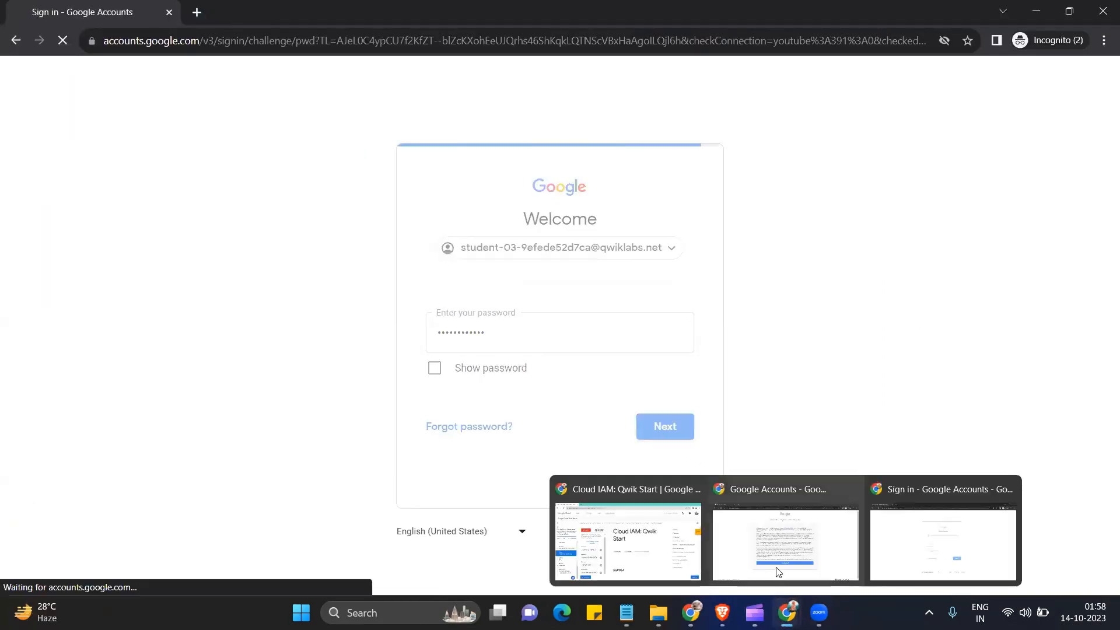
click(566, 455)
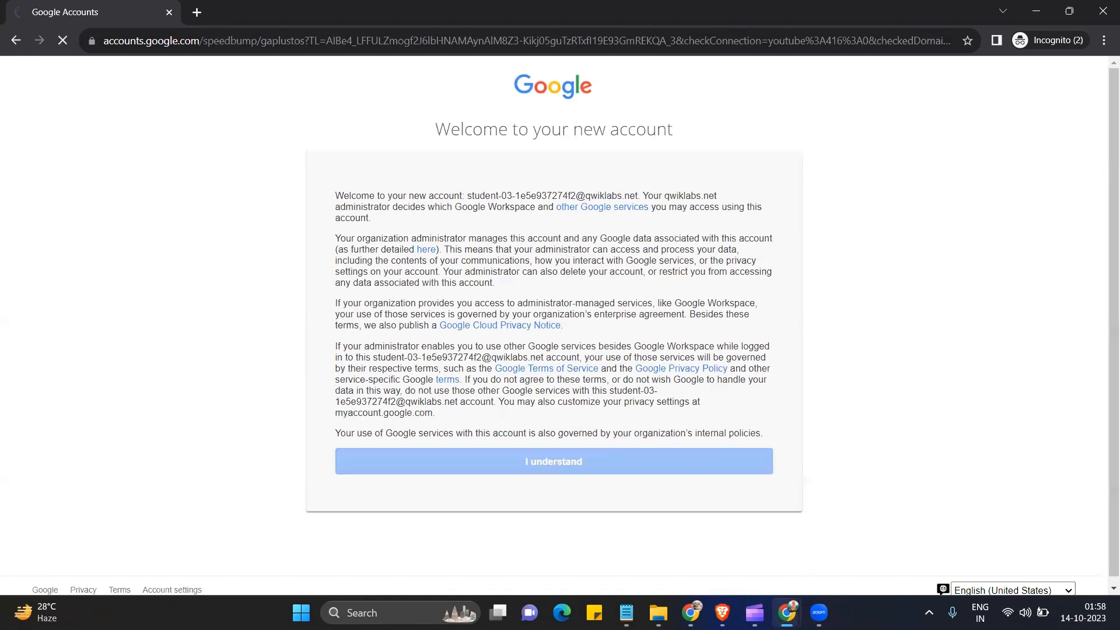
mouse_move(787, 612)
click(781, 536)
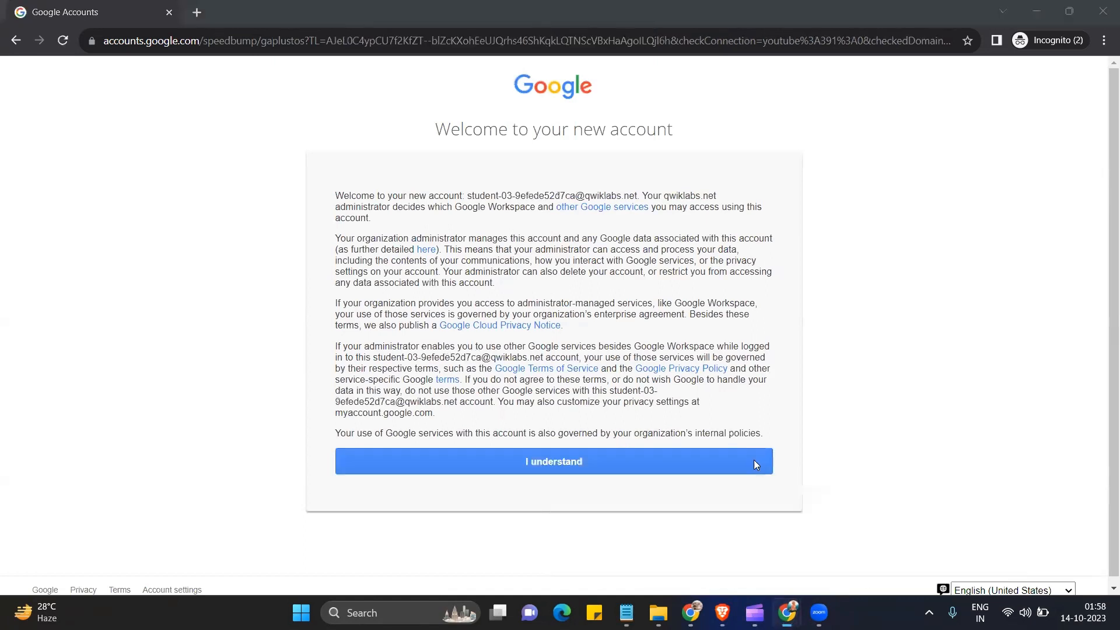
click(706, 464)
click(728, 520)
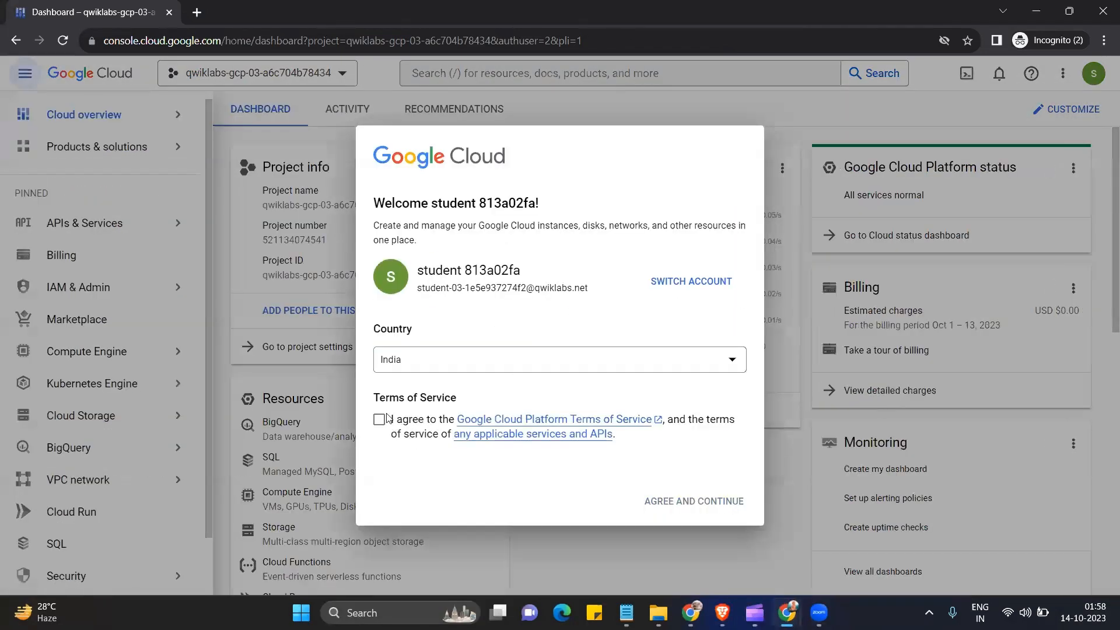
- Agree to the Google Cloud Platform Terms of Service in both users' console windows and continue
click(379, 419)
click(693, 500)
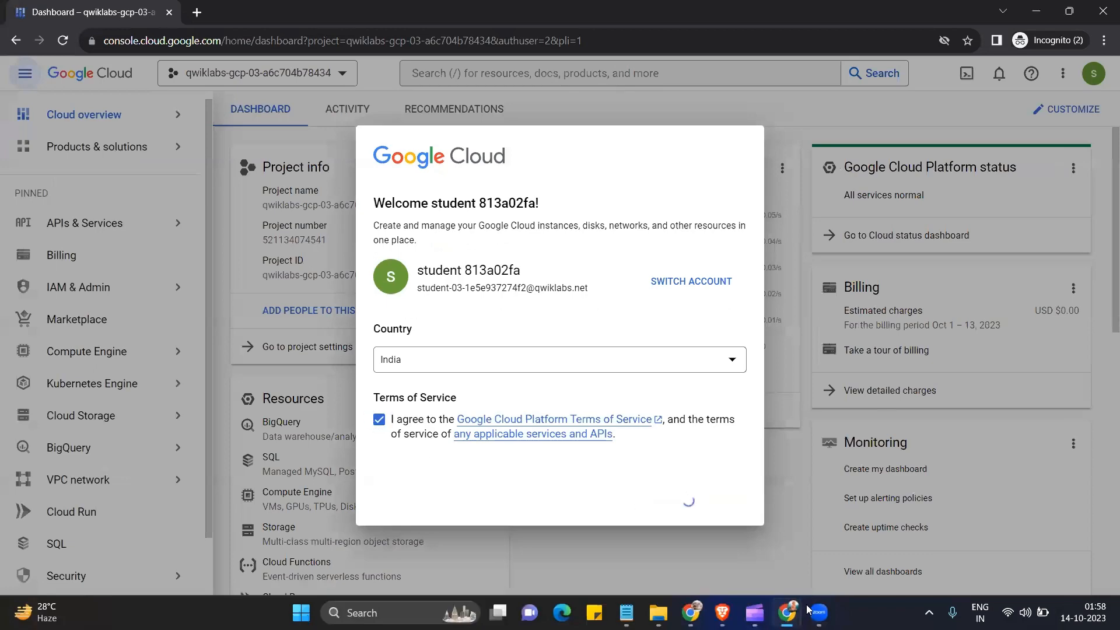
mouse_move(819, 611)
click(807, 508)
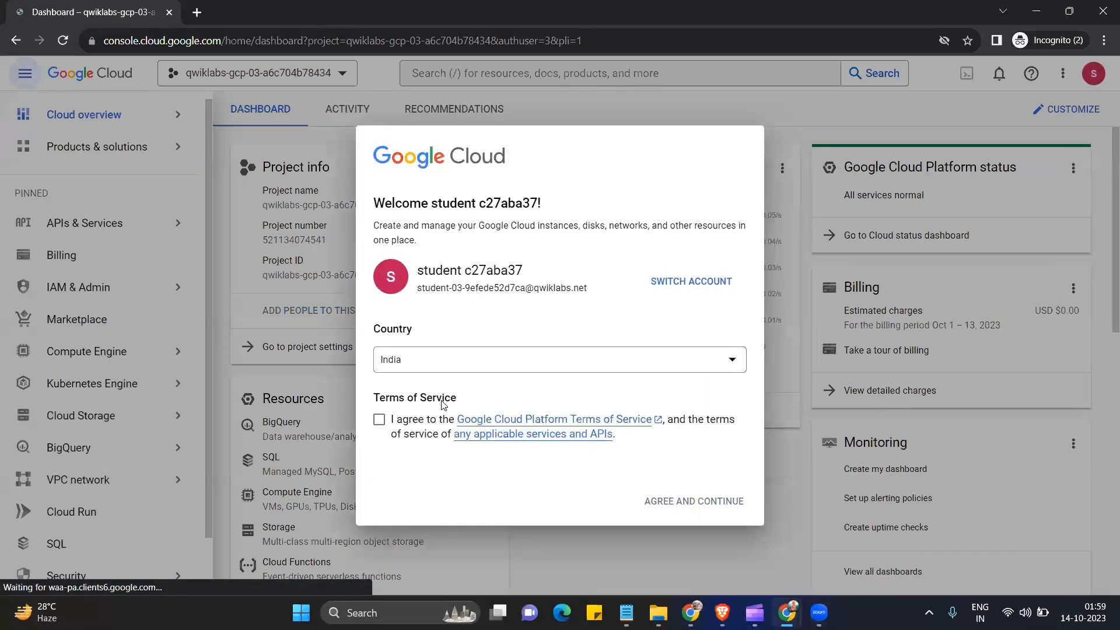
click(383, 425)
click(655, 501)
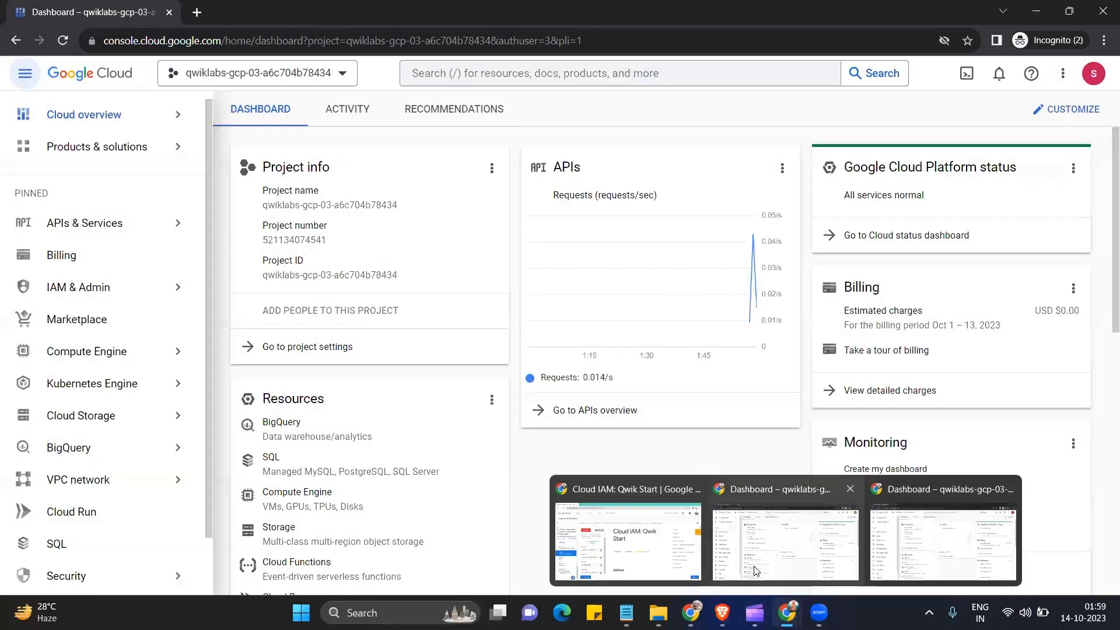
- Check the first user's console dashboard and return to the lab page to review the "Setup for two users" instructions
click(756, 571)
mouse_move(777, 604)
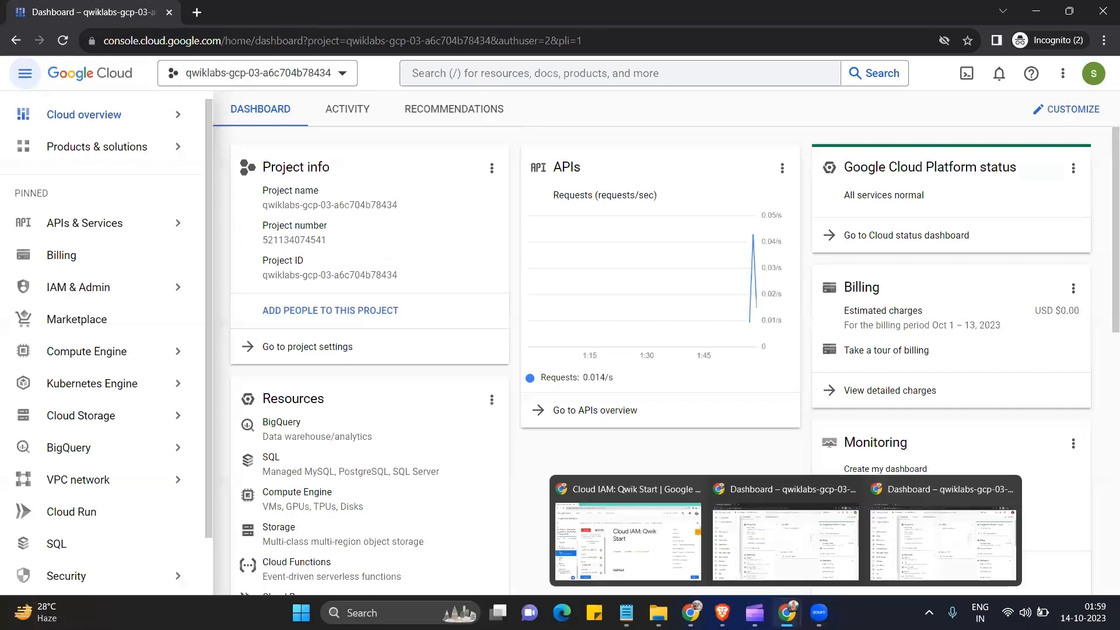
click(671, 513)
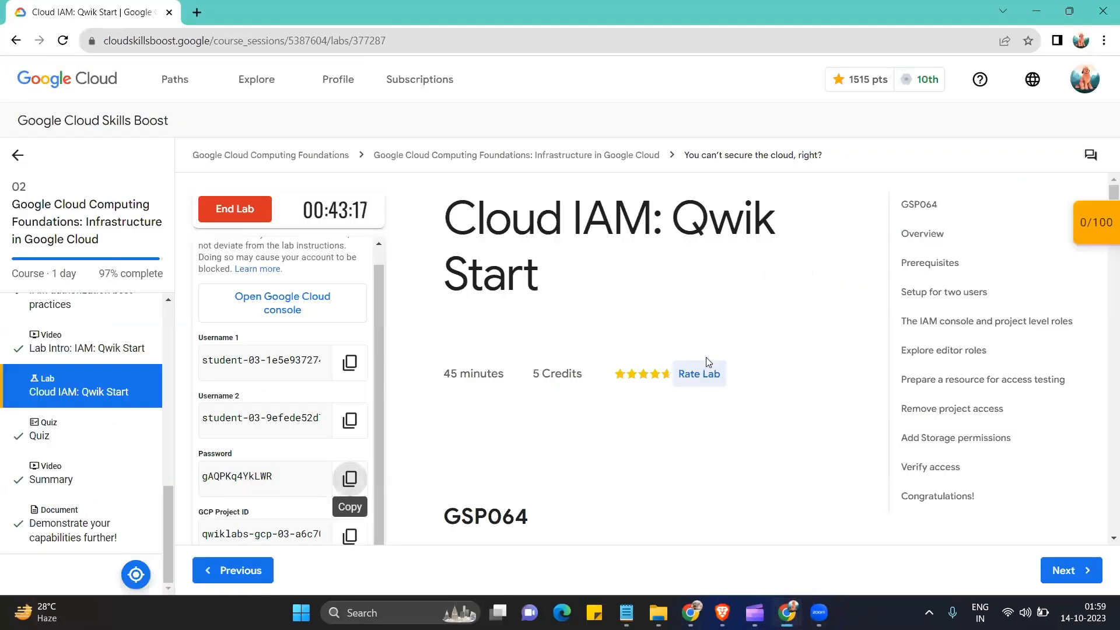
scroll(706, 358, down, 15)
scroll(706, 357, down, 15)
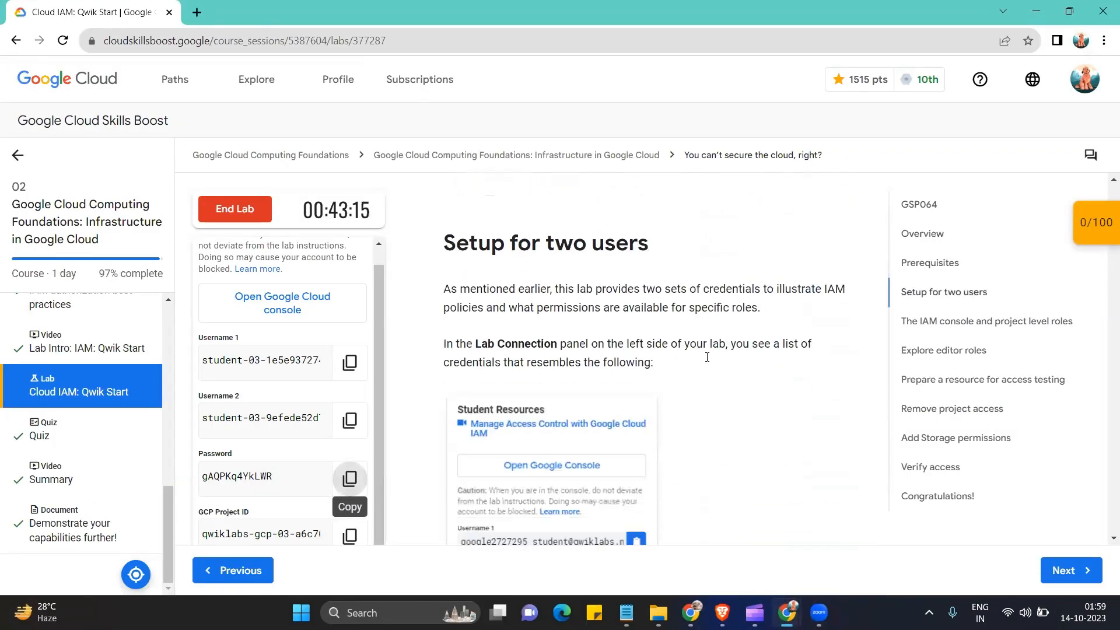
scroll(707, 362, down, 8)
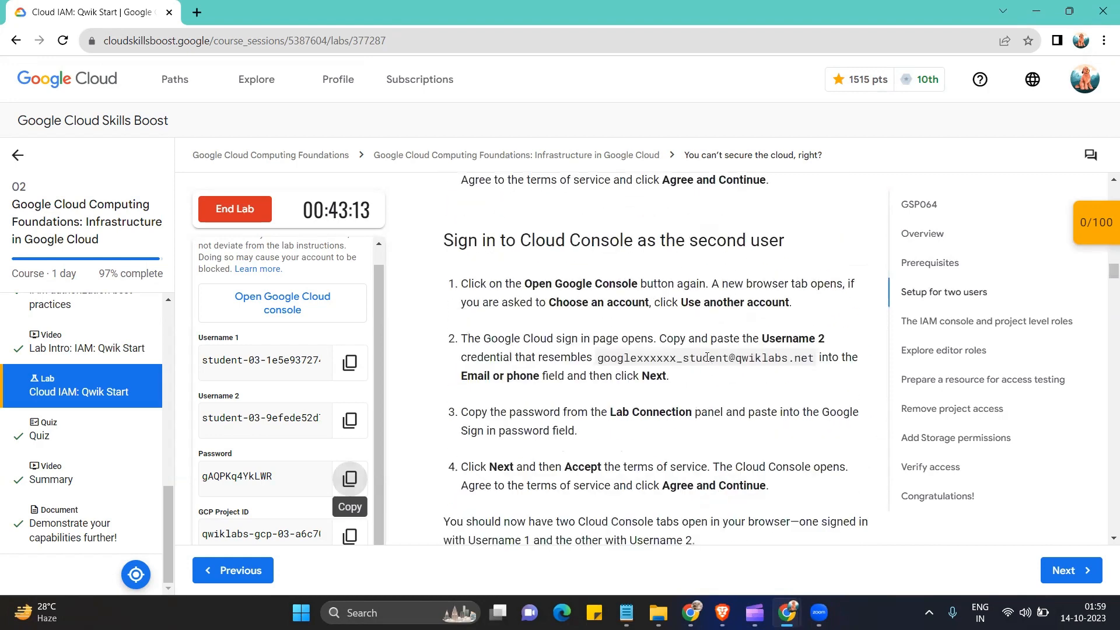
- Read the lab instructions from signing in as the second user through the "Explore editor roles" and "Create a bucket" sections
scroll(706, 361, up, 4)
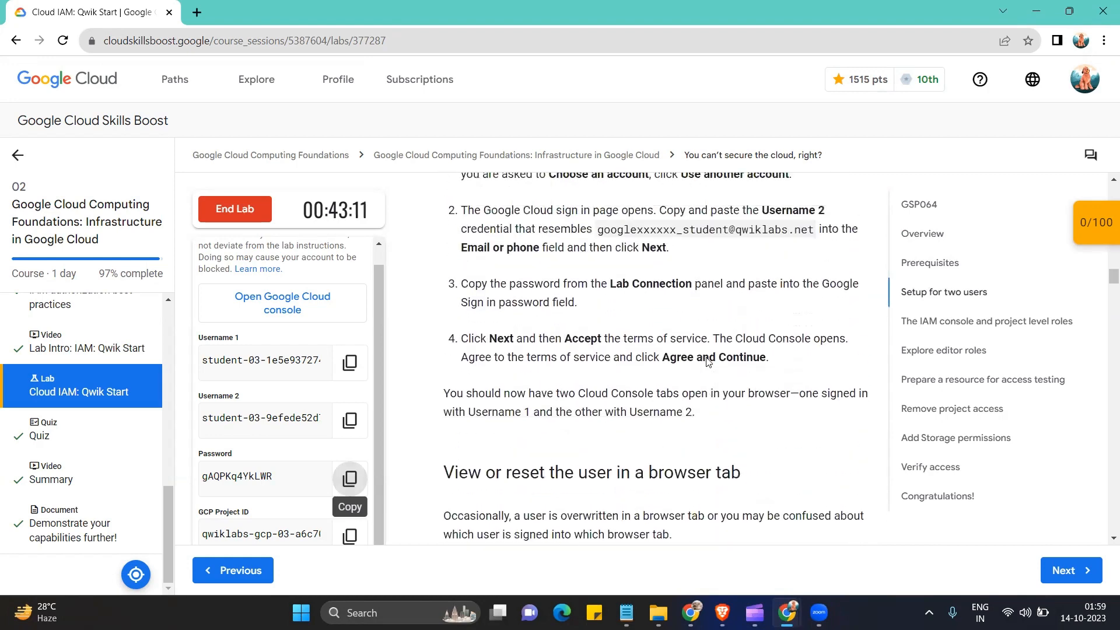
scroll(707, 362, down, 5)
scroll(707, 361, down, 10)
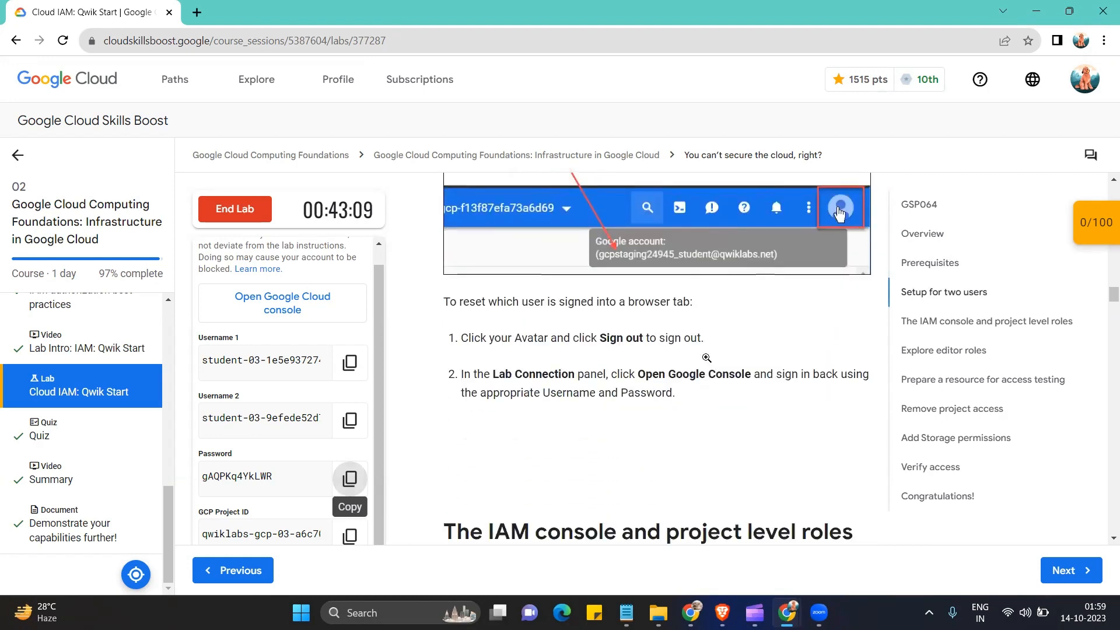
scroll(706, 362, down, 7)
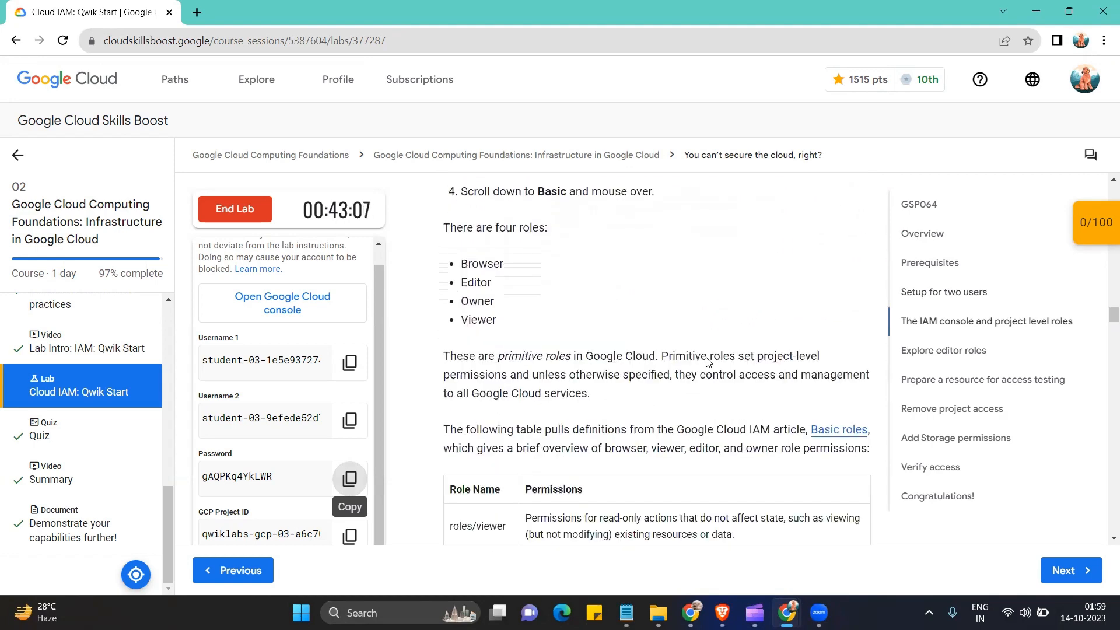
scroll(707, 362, down, 10)
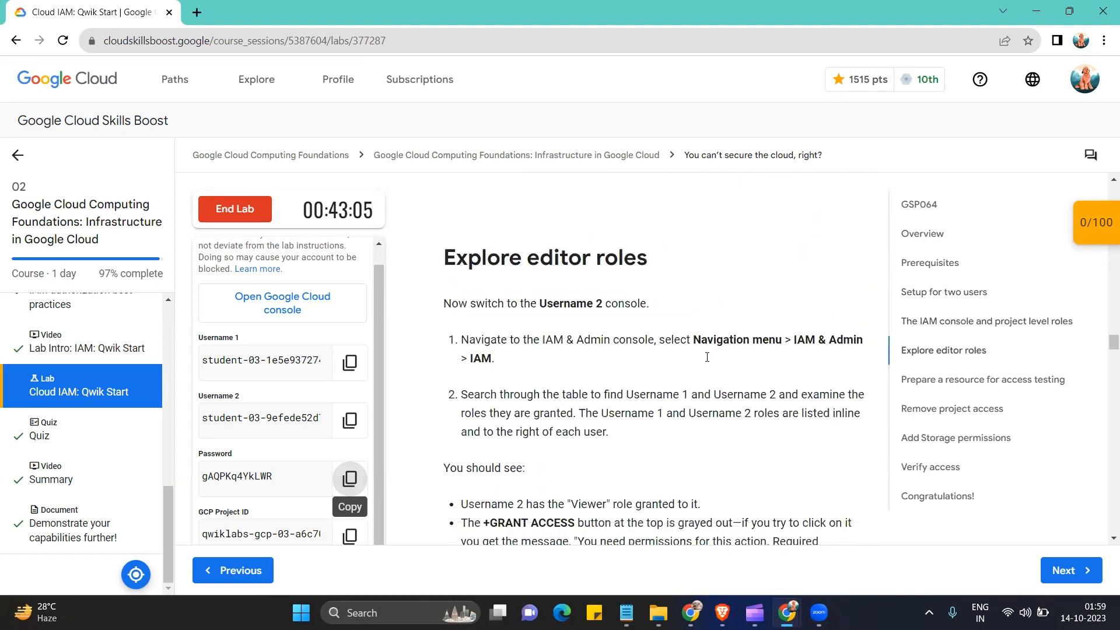
scroll(706, 358, up, 7)
scroll(707, 357, down, 3)
scroll(707, 356, down, 4)
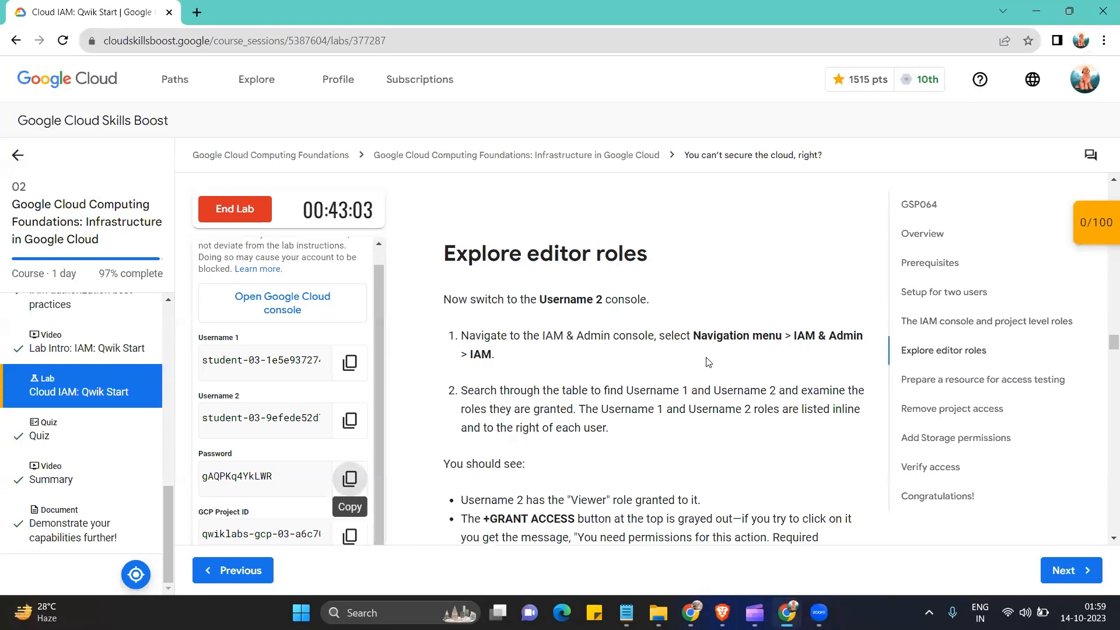
scroll(708, 361, down, 1)
scroll(708, 362, down, 3)
scroll(708, 363, up, 1)
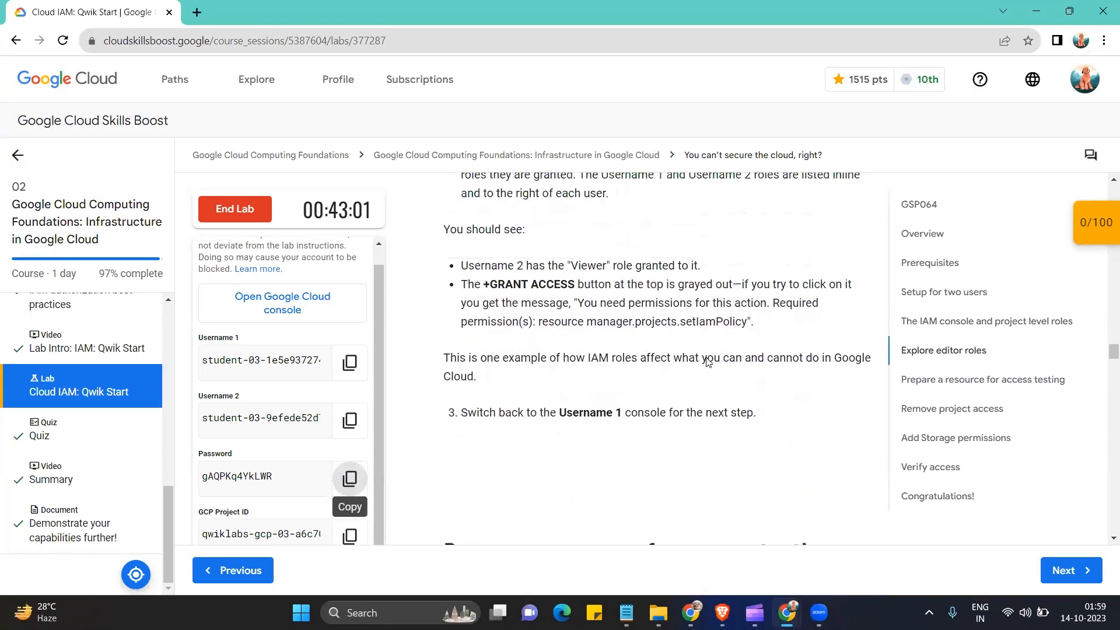
scroll(708, 362, down, 5)
scroll(708, 362, up, 4)
scroll(708, 362, up, 1)
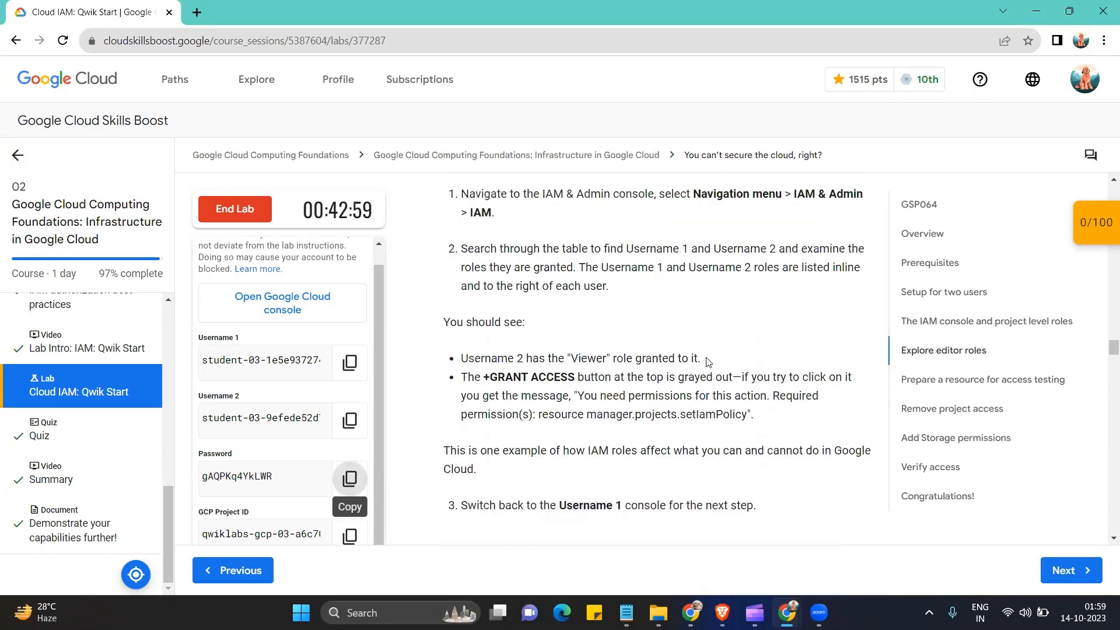
scroll(707, 360, up, 4)
scroll(647, 390, down, 2)
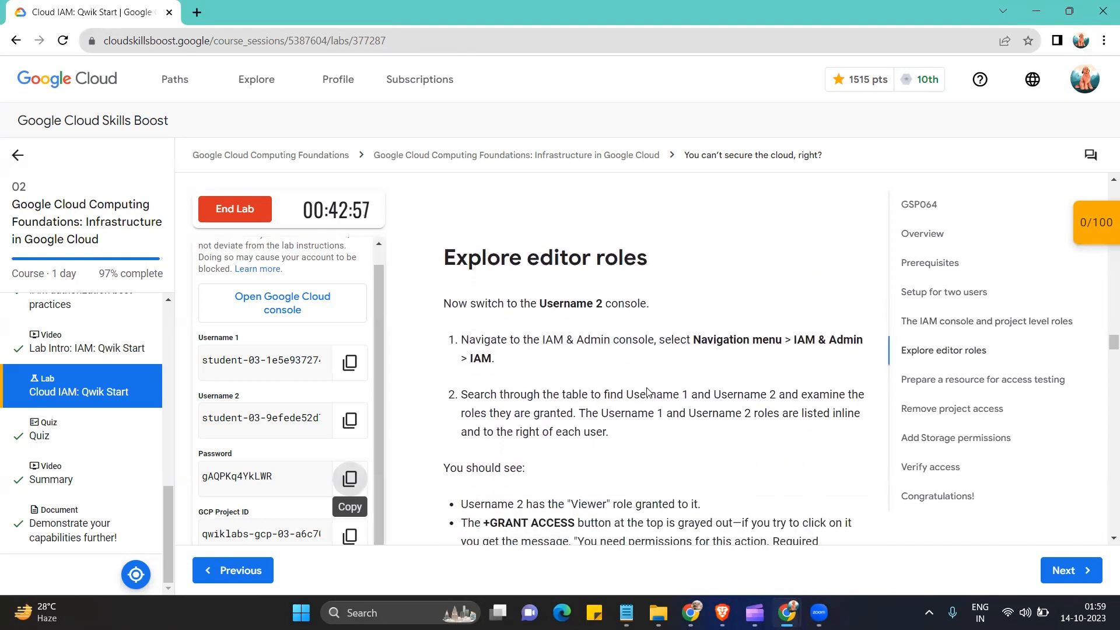
scroll(624, 373, down, 7)
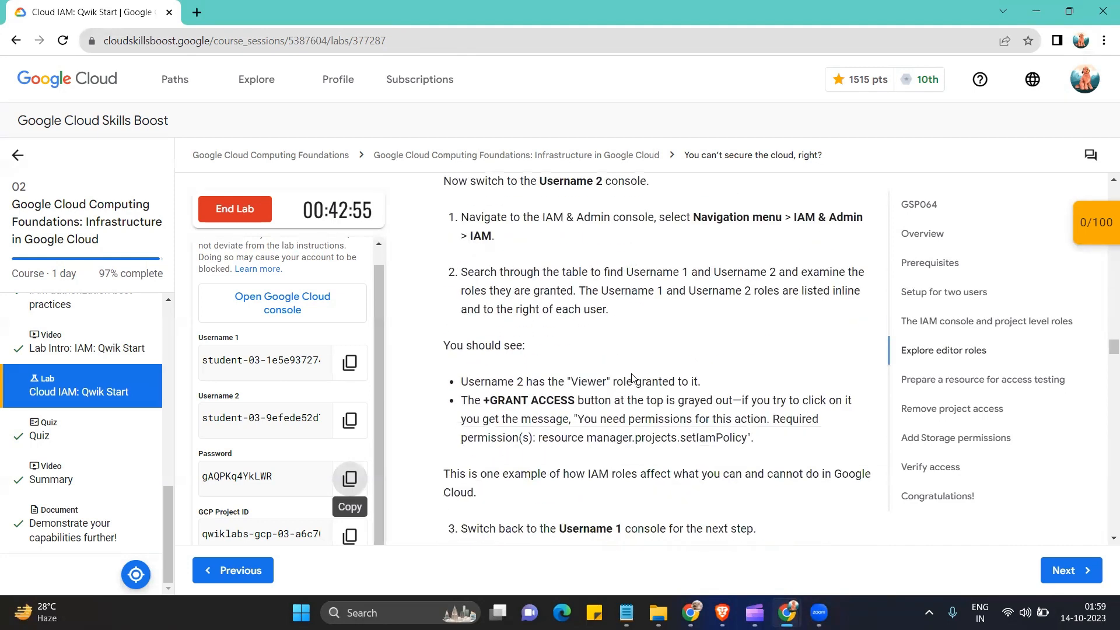
scroll(633, 379, down, 2)
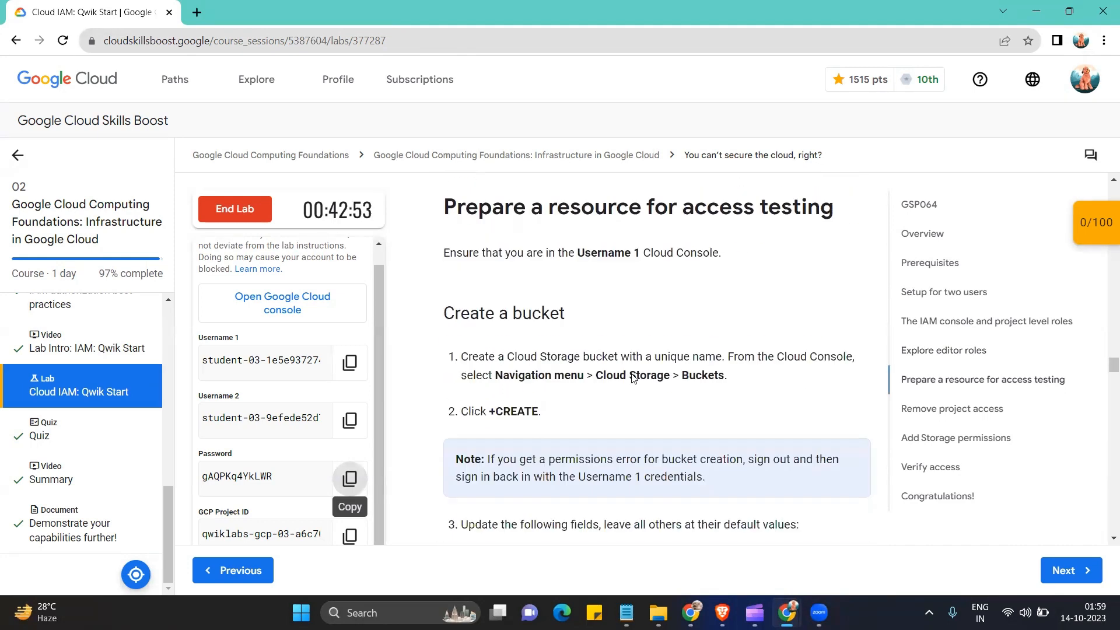
scroll(633, 374, up, 9)
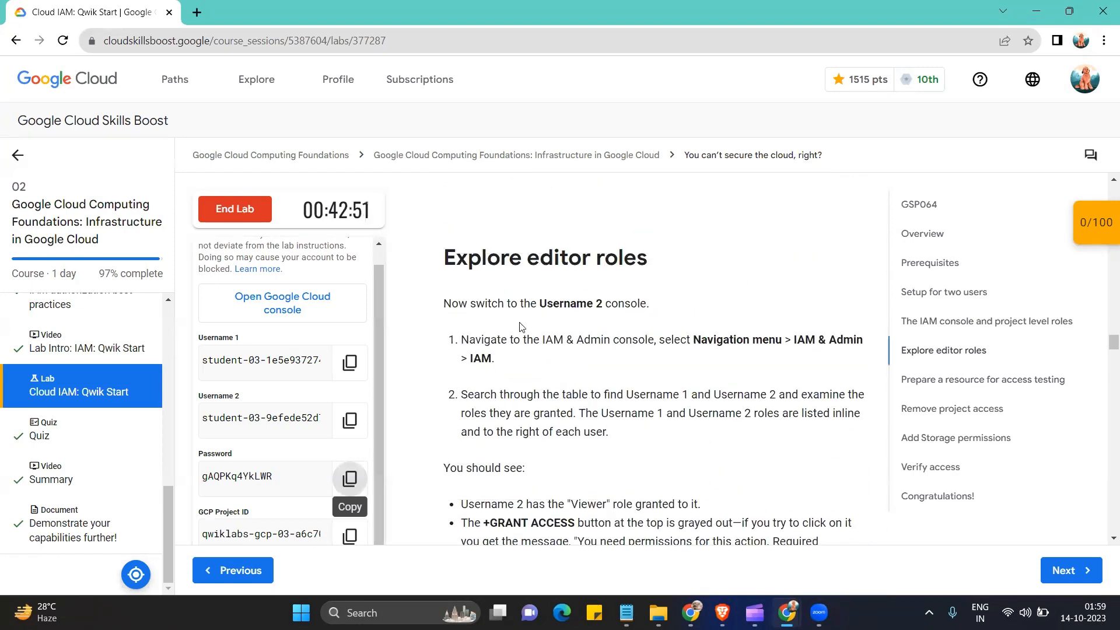
scroll(667, 375, down, 1)
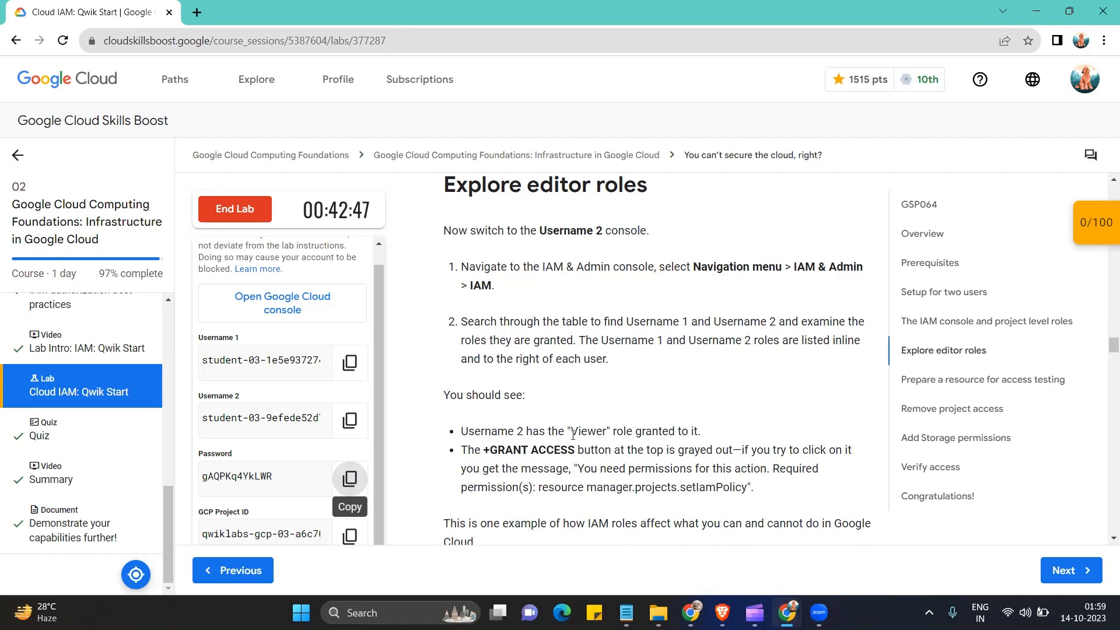
- Check the bucket instructions, switch to the first user's console and open the Cloud Storage buckets to begin creating one
scroll(670, 396, down, 7)
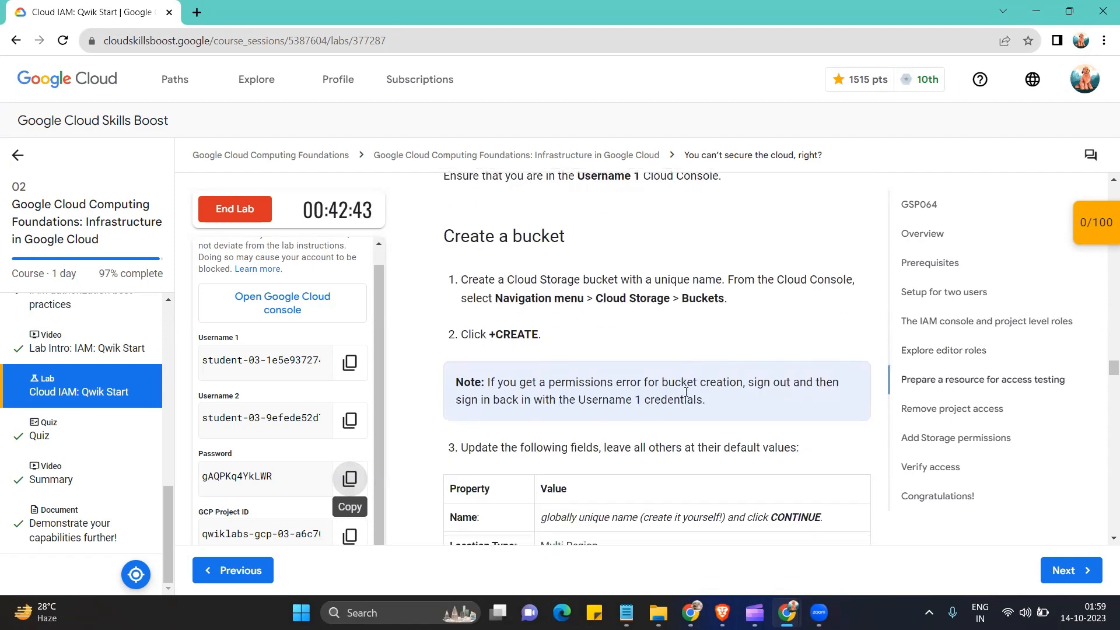
scroll(685, 392, down, 1)
mouse_move(818, 613)
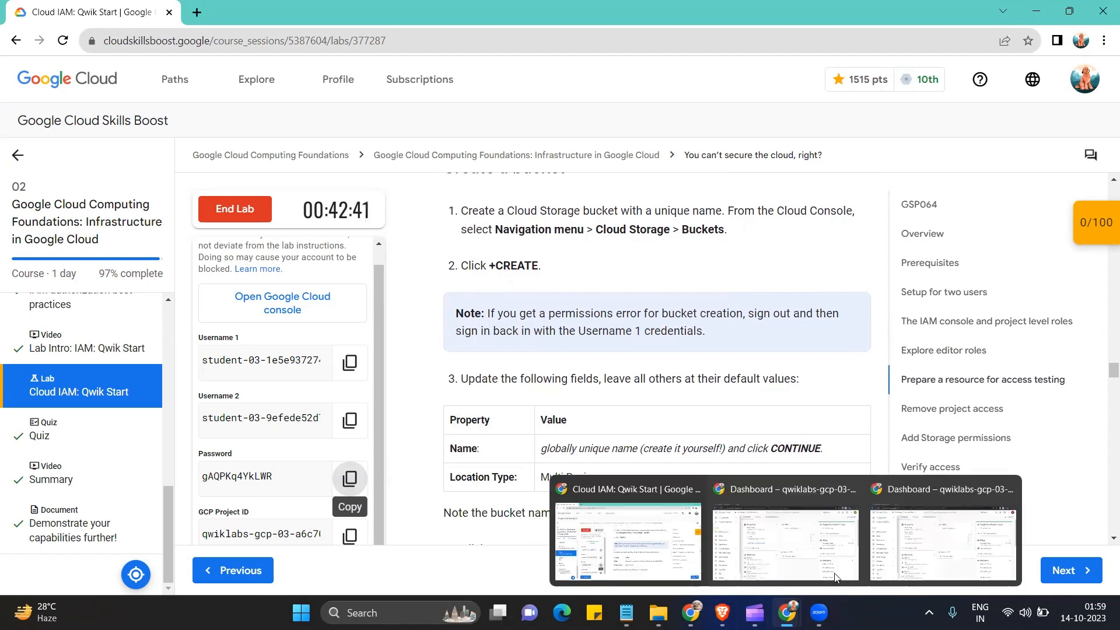
click(828, 569)
mouse_move(87, 415)
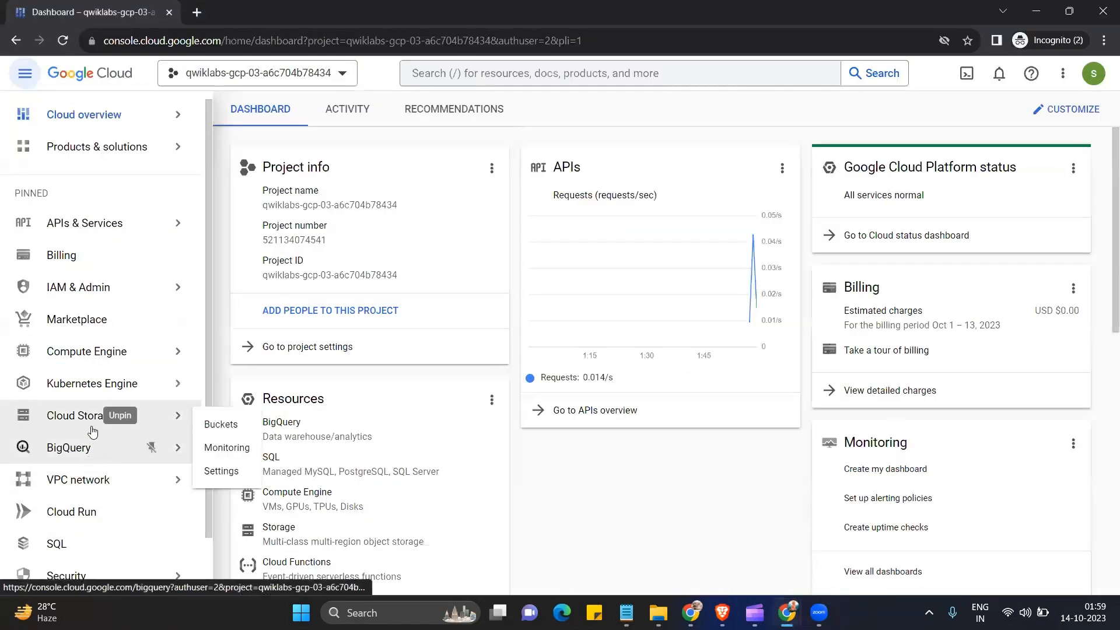
click(221, 424)
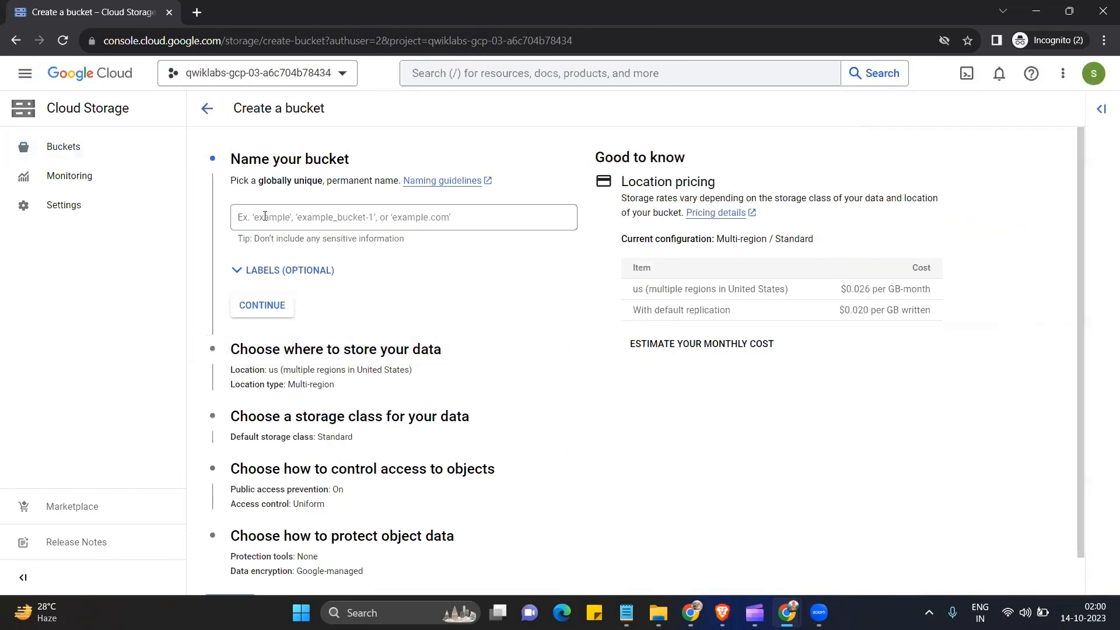
- Name the new bucket marx-v3 and continue to the location settings
click(264, 216)
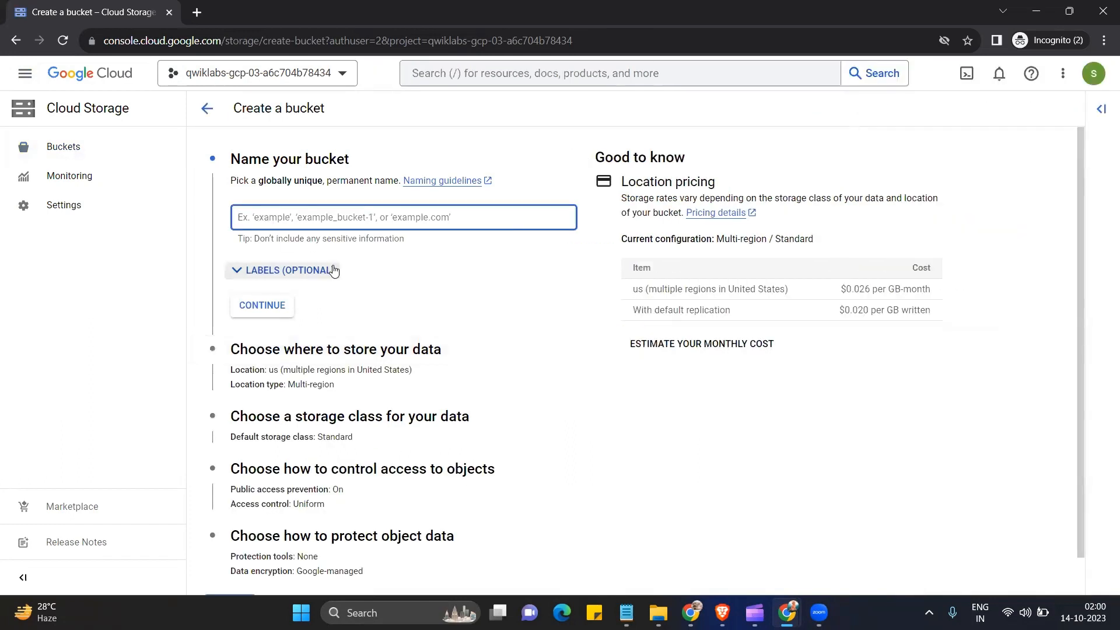
text(marx-v3)
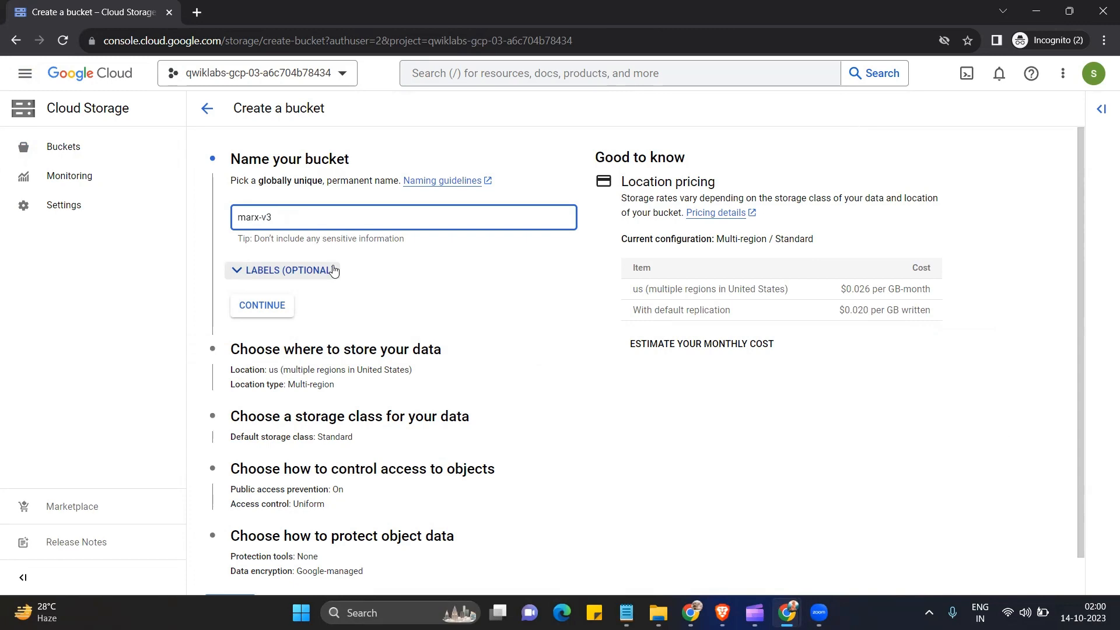
click(260, 311)
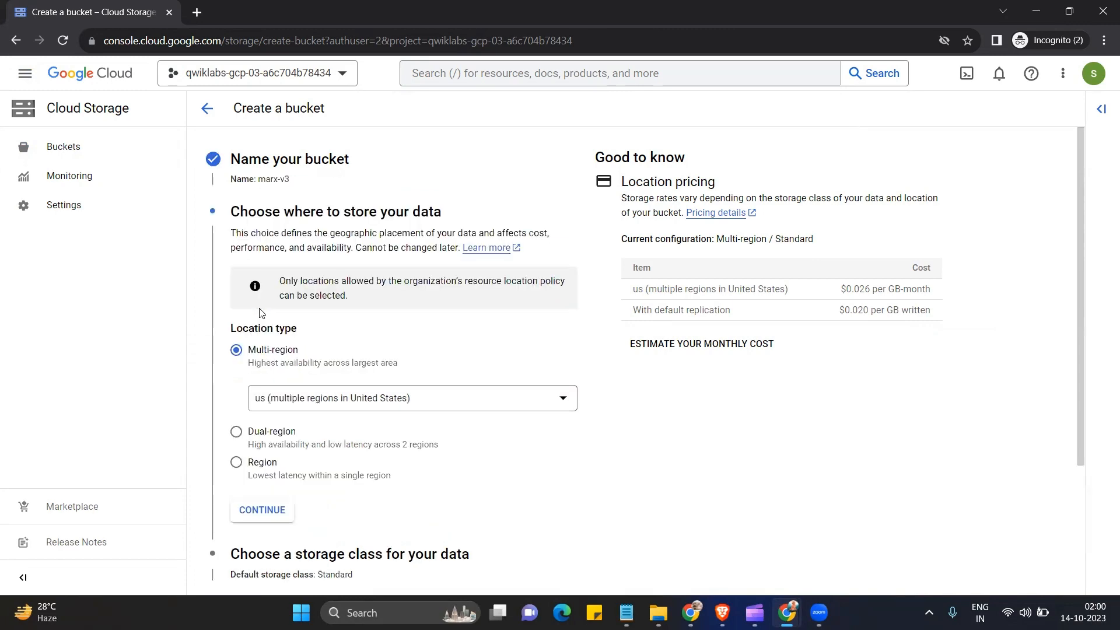
- Create the bucket with the default Multi-region location, clearing the enforcement of public access prevention in the confirmation
scroll(232, 331, down, 1)
scroll(327, 242, down, 2)
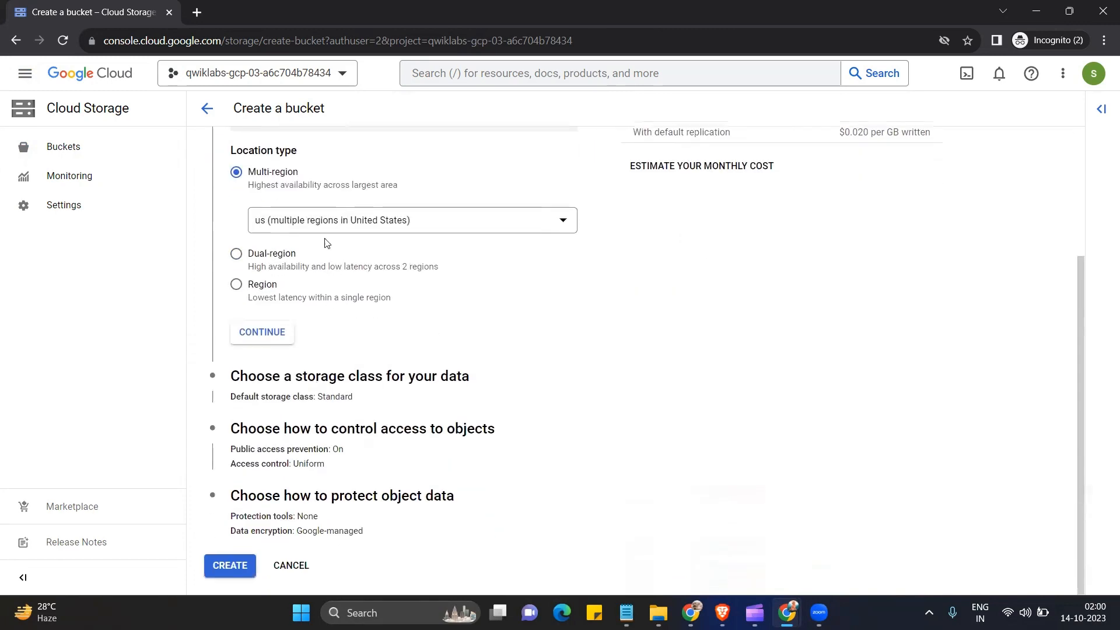
click(228, 566)
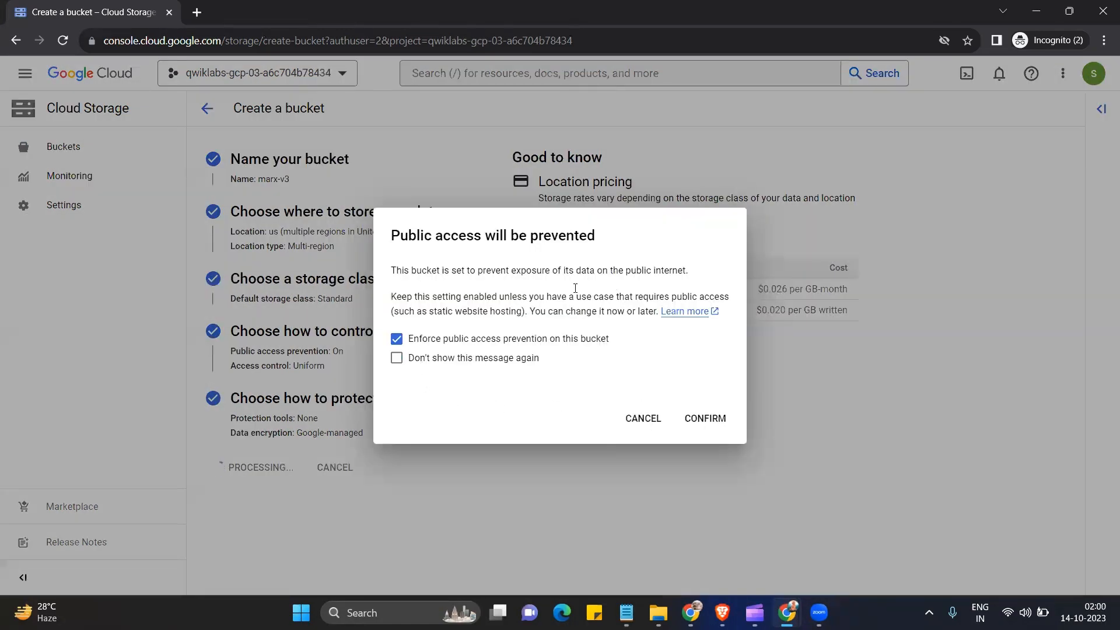
click(397, 341)
click(709, 421)
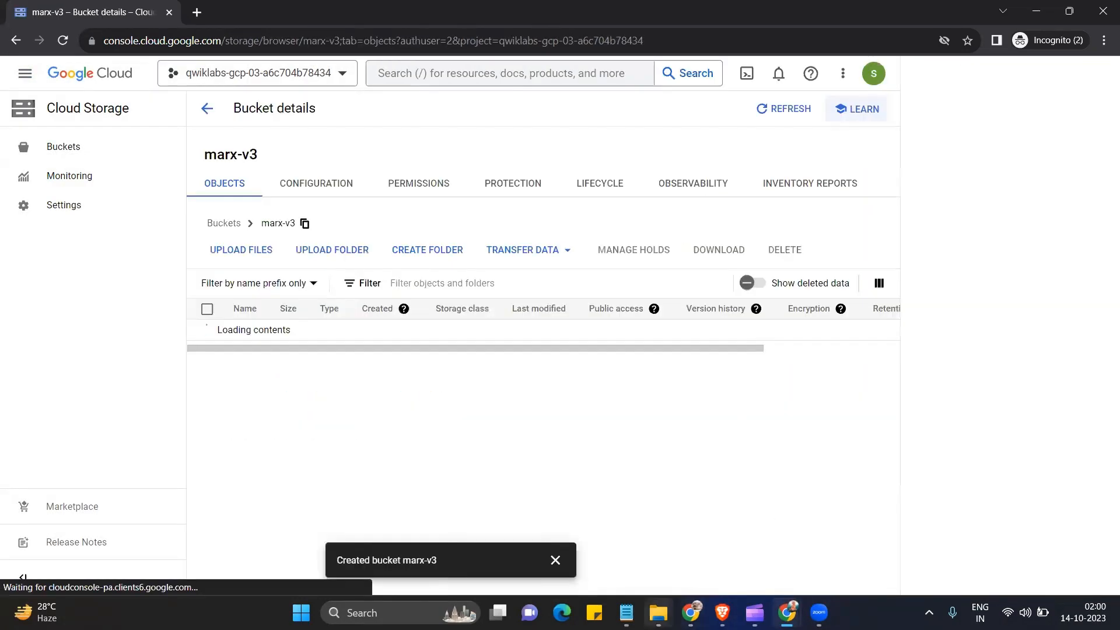
- Switch to Notepad and close the open hello world!.txt and sample.txt files
mouse_move(658, 612)
click(605, 550)
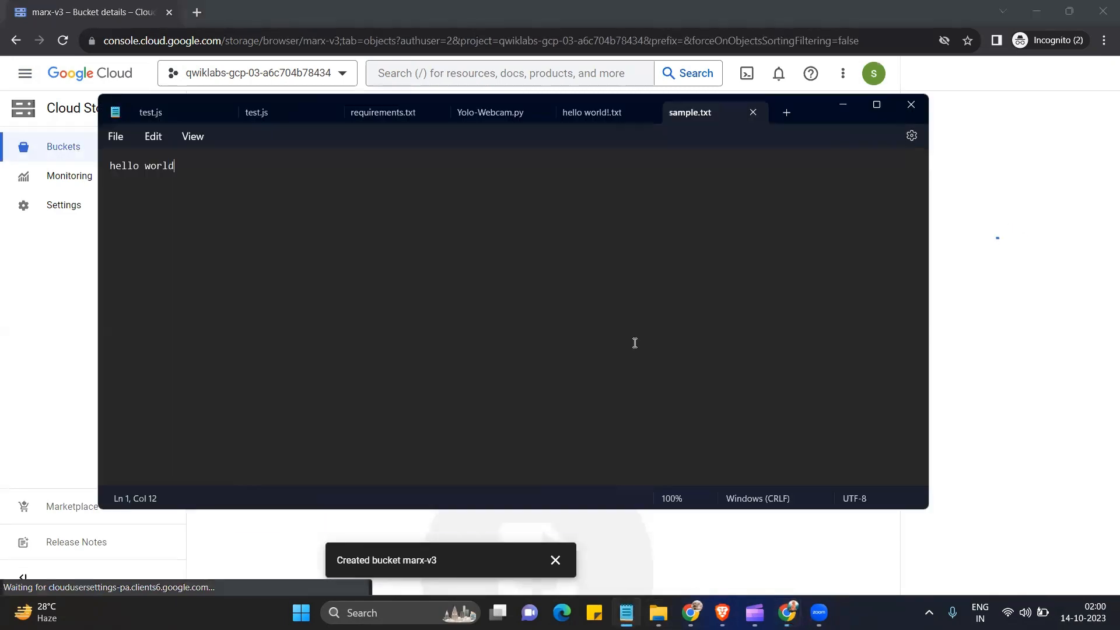
click(646, 113)
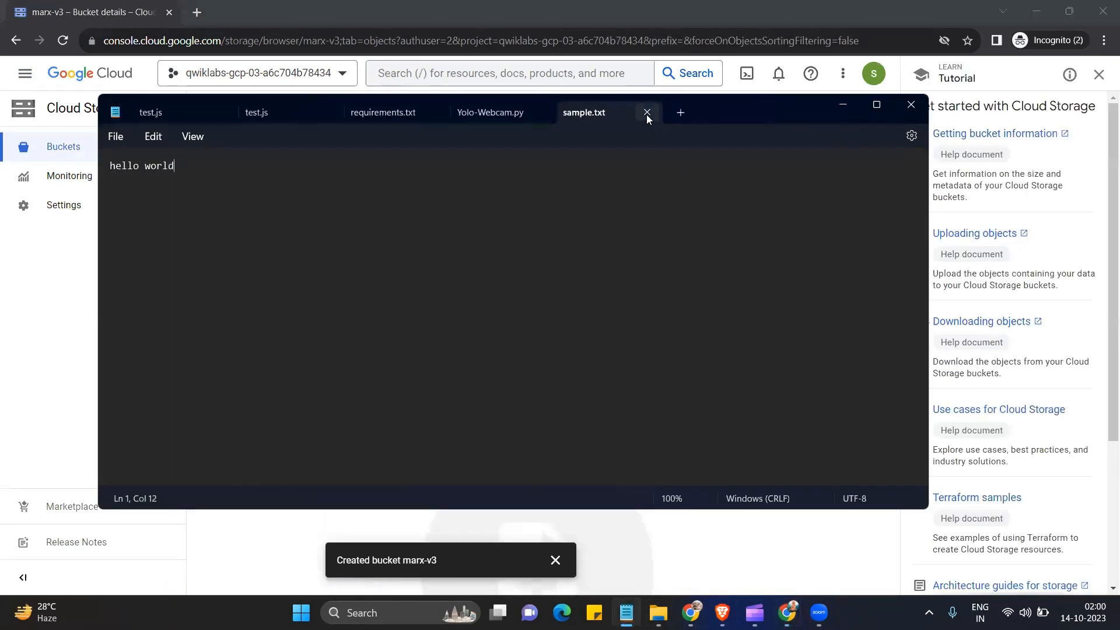
click(654, 111)
click(490, 216)
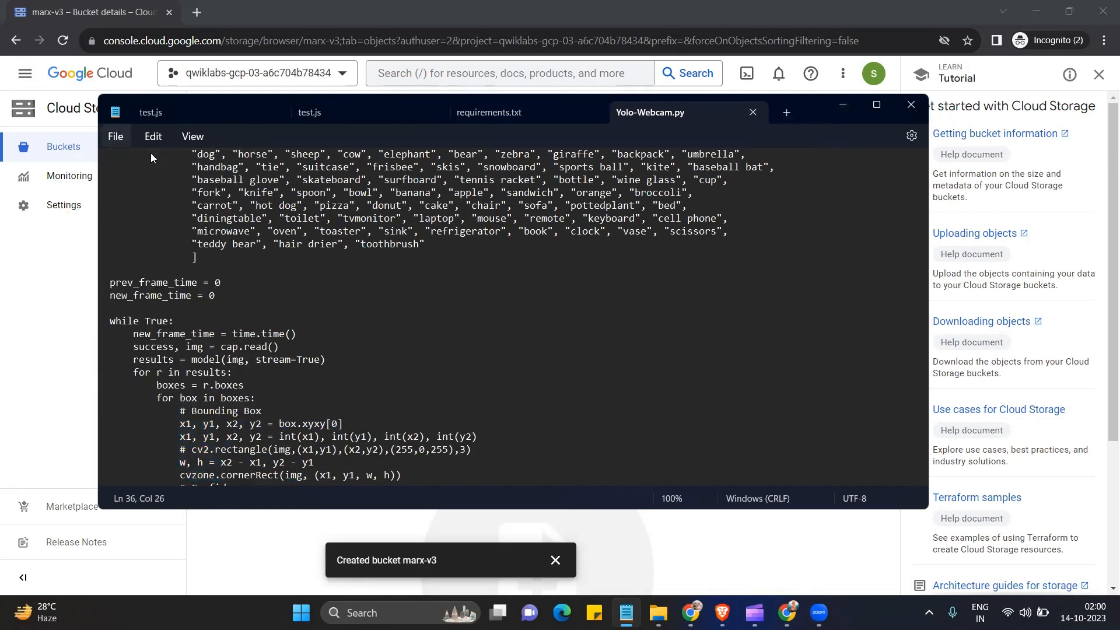
- Start a new text document in Notepad containing the text "hello world"
click(153, 136)
mouse_move(115, 136)
click(128, 165)
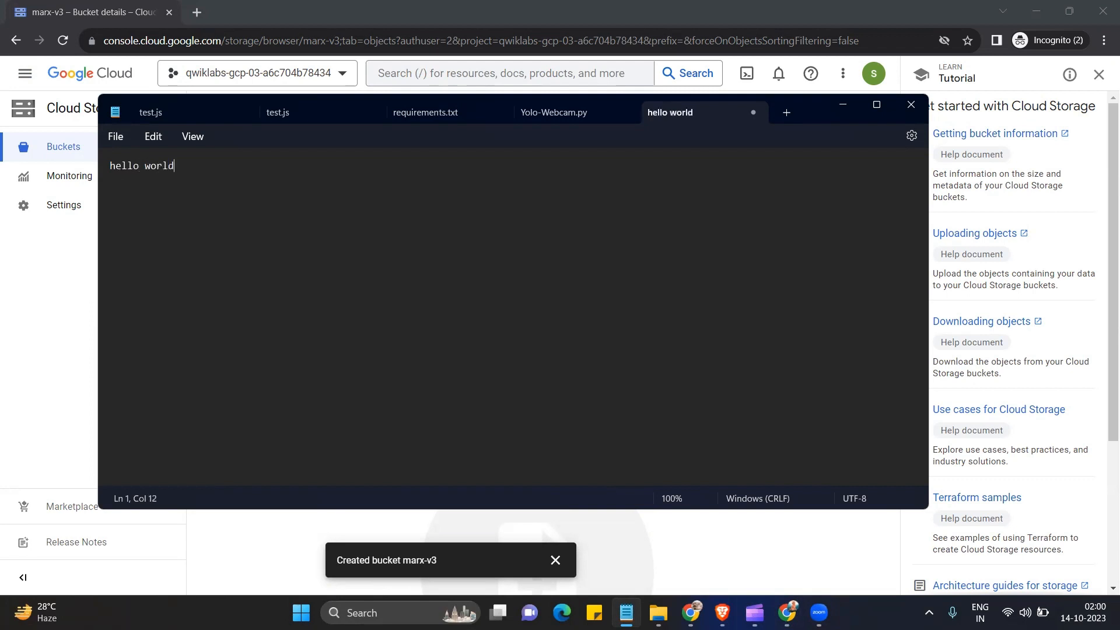
- Save the new text document as sample.txt in the Downloads folder, replacing the existing file of that name
click(115, 137)
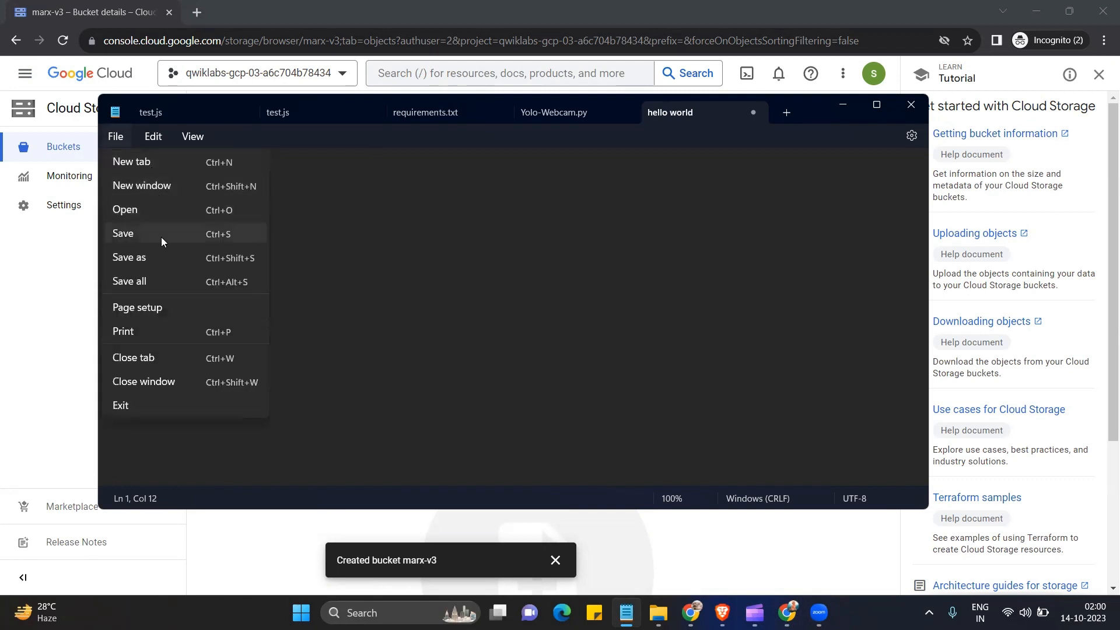
click(137, 260)
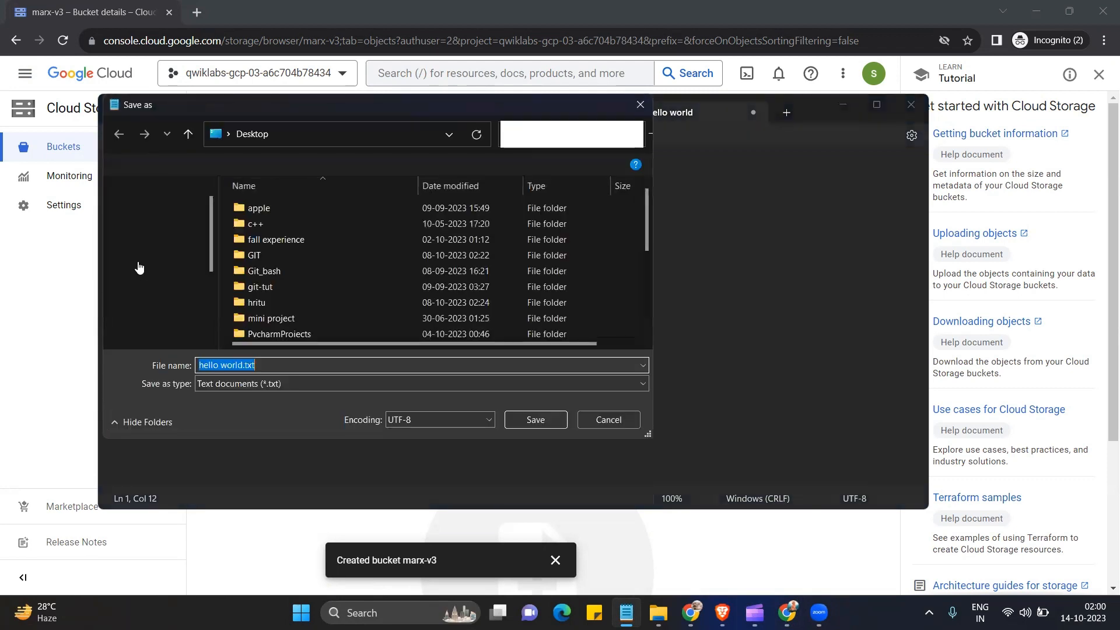
click(155, 238)
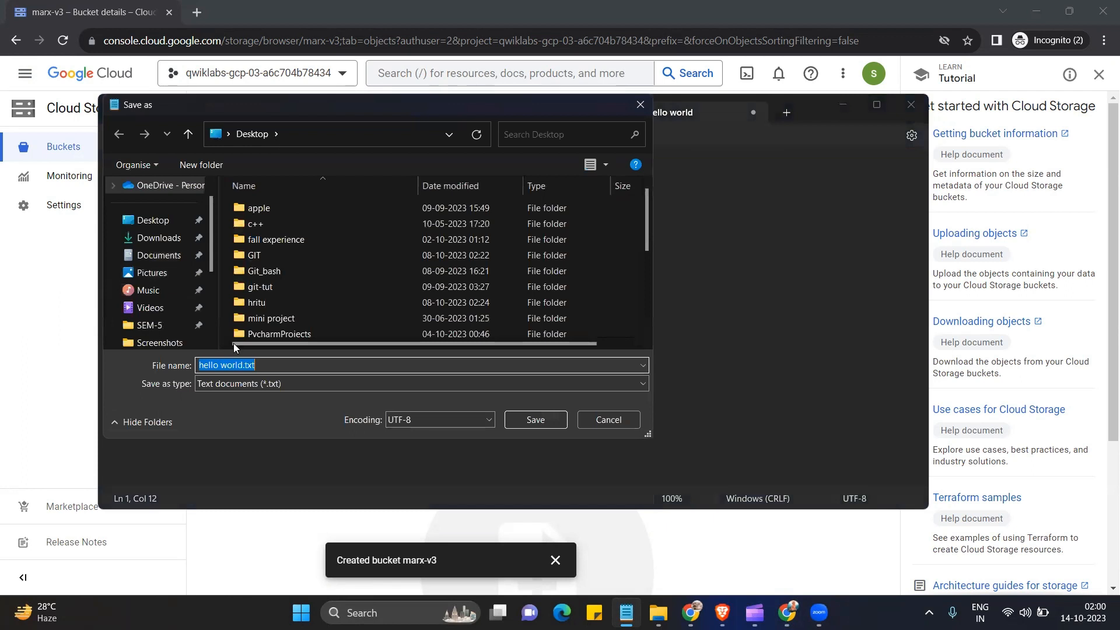
click(243, 365)
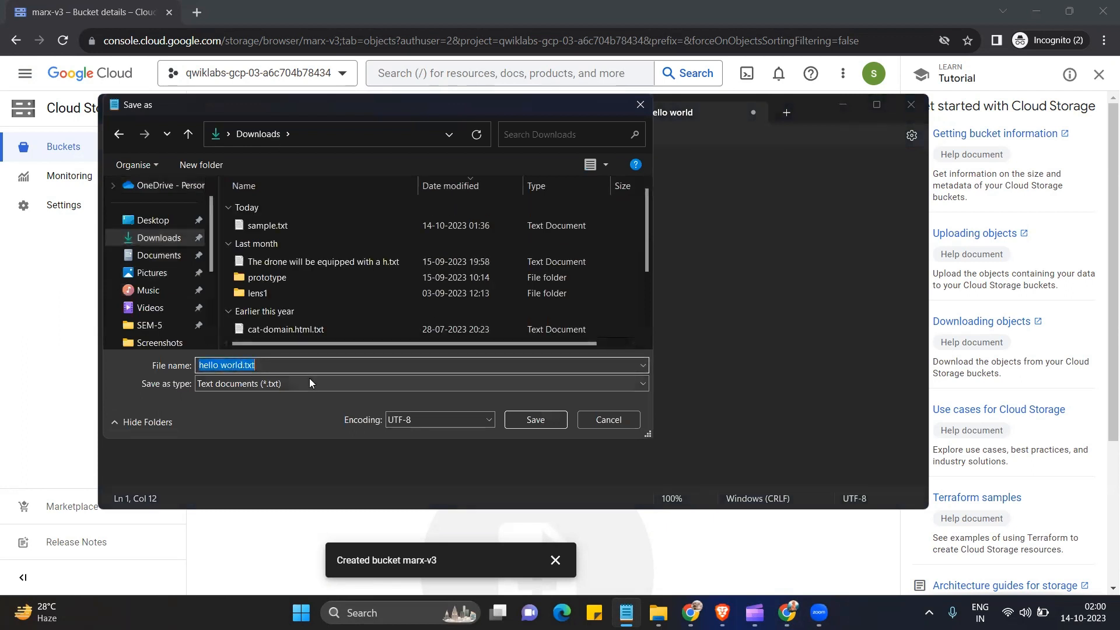
click(246, 365)
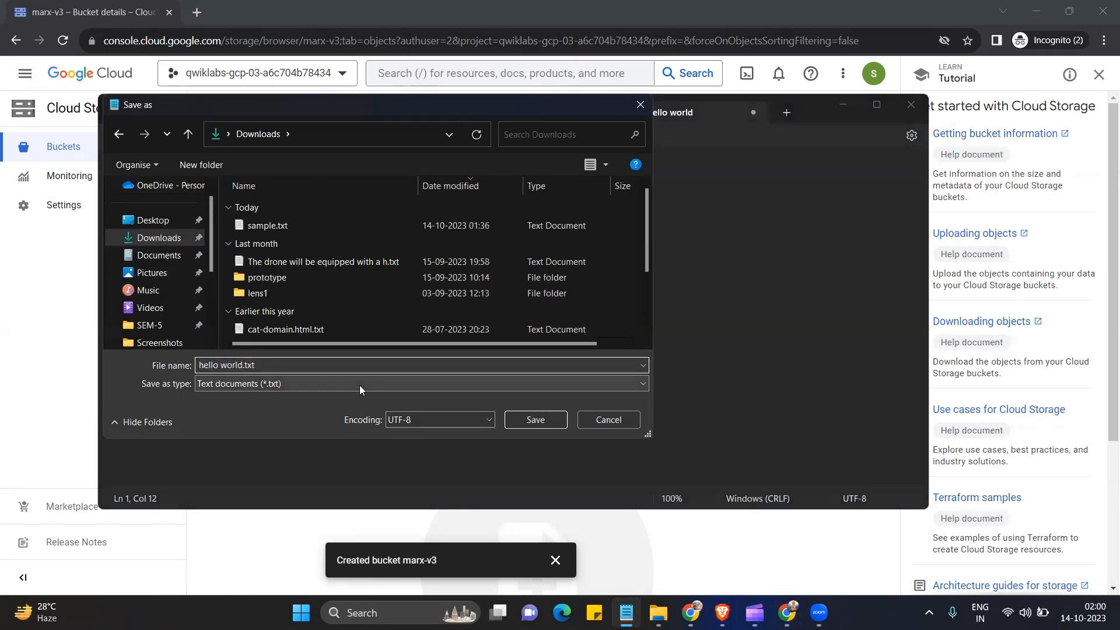
key(BackSpace)
key(BackSpace)
key(BackSpace)
key(BackSpace)
key(BackSpace)
key(BackSpace)
key(BackSpace)
key(BackSpace)
key(BackSpace)
key(BackSpace)
key(BackSpace)
text(sam)
click(530, 418)
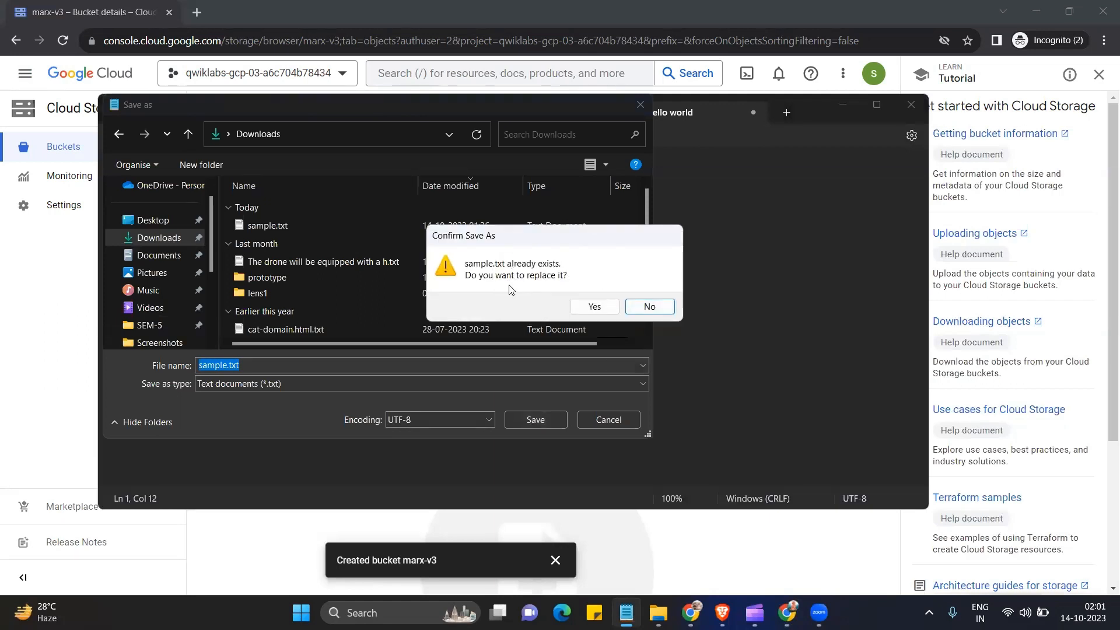
click(585, 307)
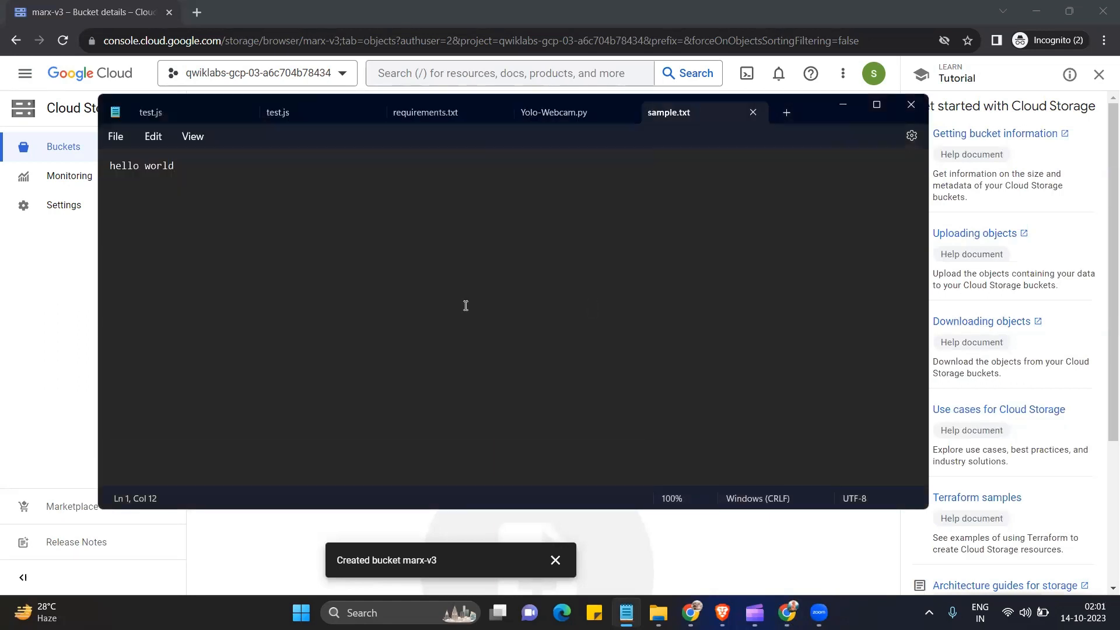
- Close Notepad and the tutorial pane, and upload sample.txt from the Downloads folder to the marx-v3 bucket
click(909, 106)
click(1098, 75)
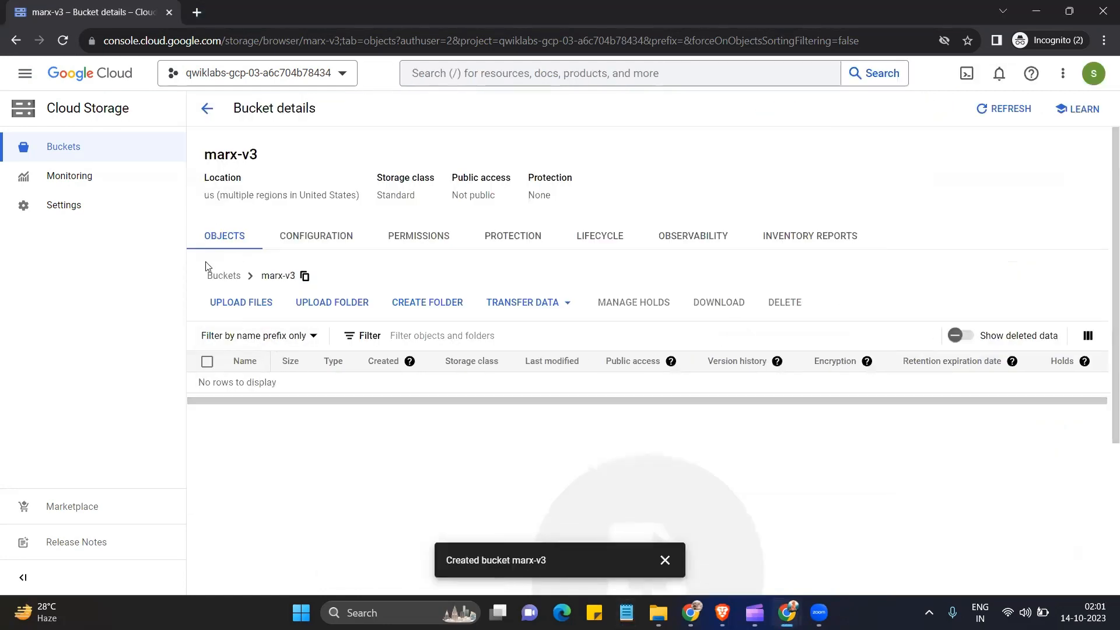
click(250, 306)
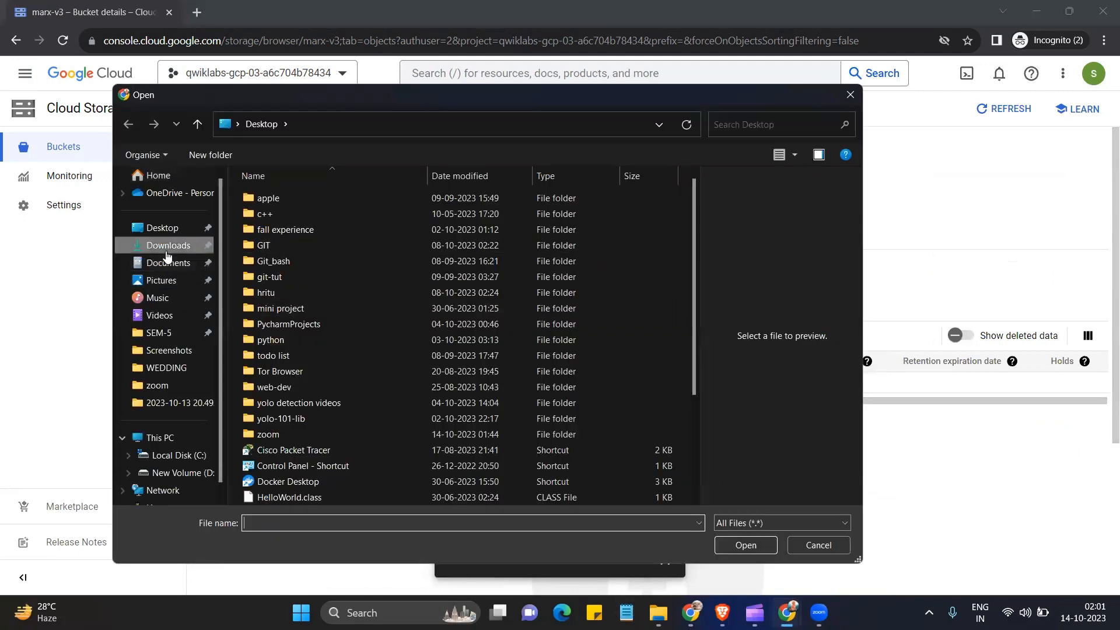
click(167, 254)
click(280, 216)
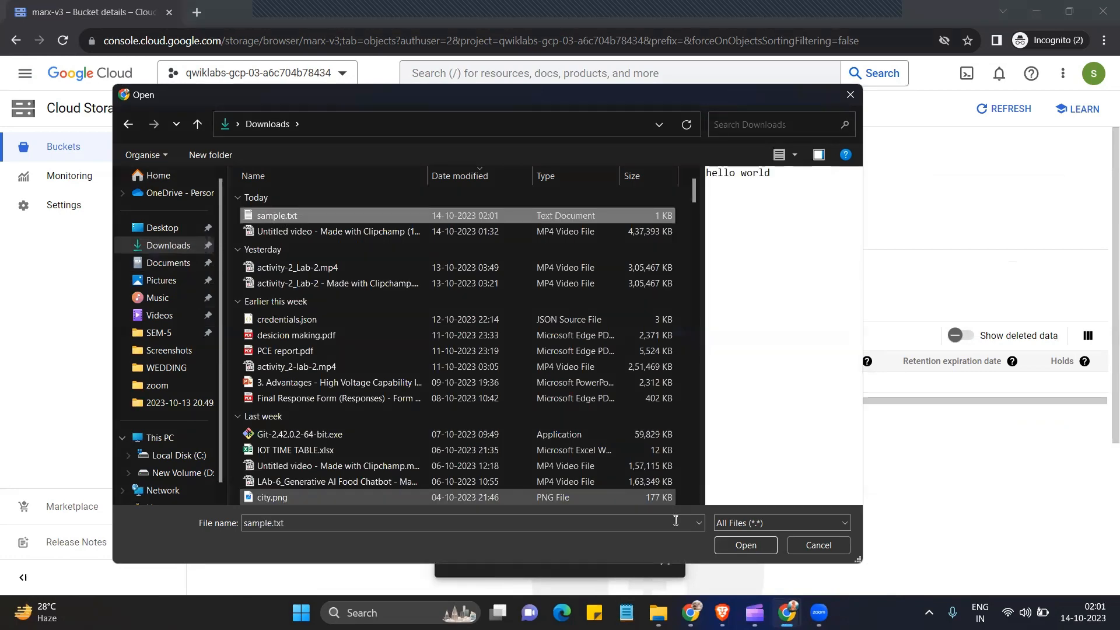
click(741, 543)
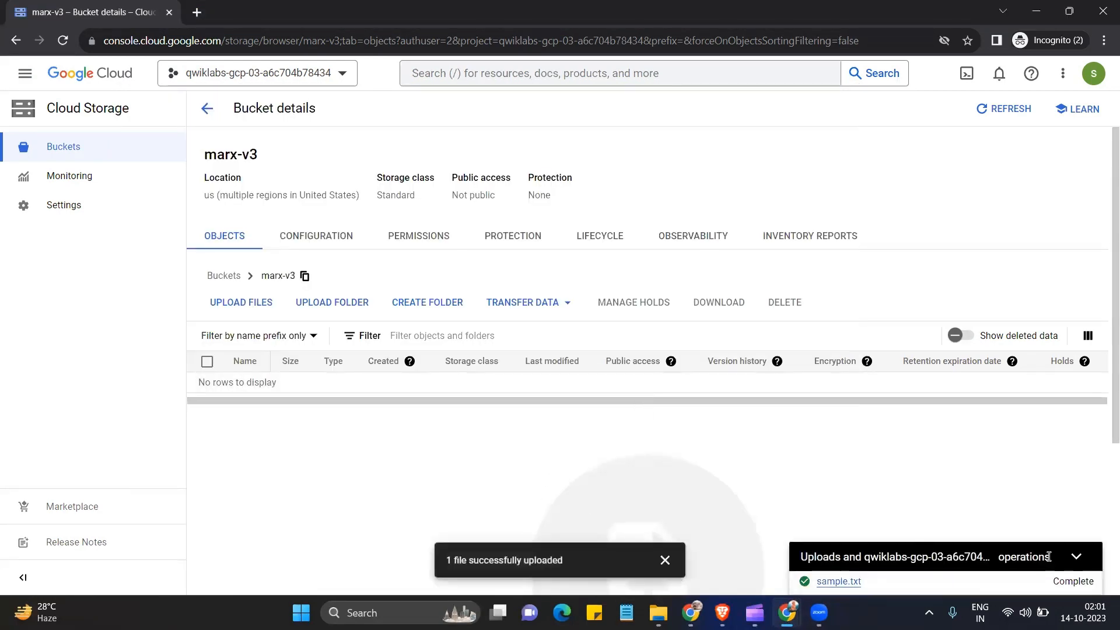
click(1076, 556)
- Switch to the lab instructions and check progress on the "Create a bucket and upload a sample file" objective
mouse_move(786, 613)
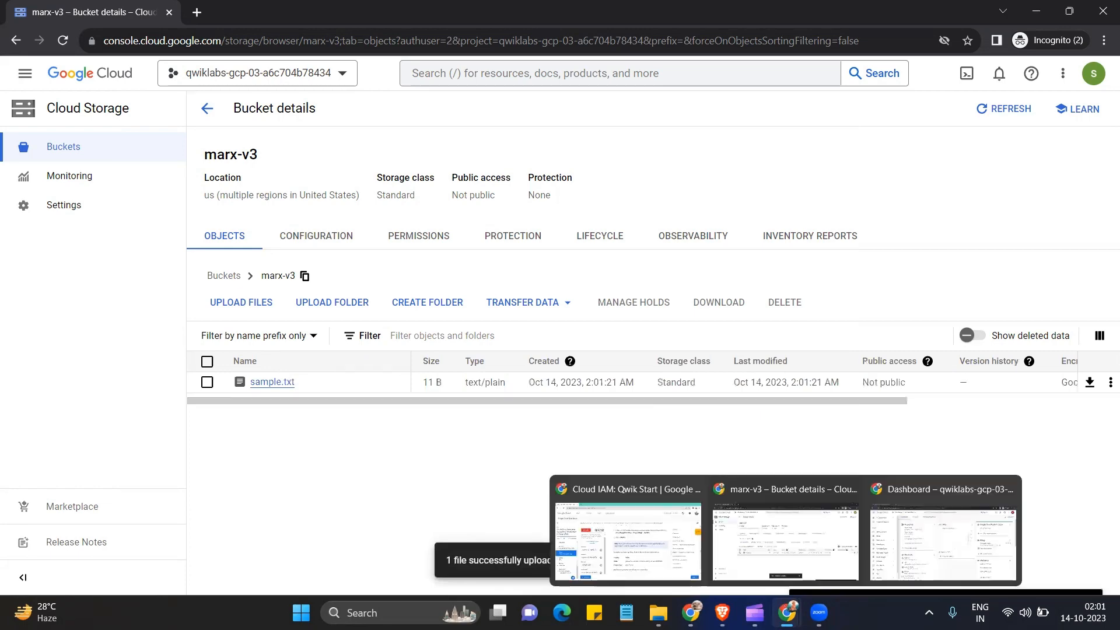
click(629, 525)
scroll(619, 354, down, 10)
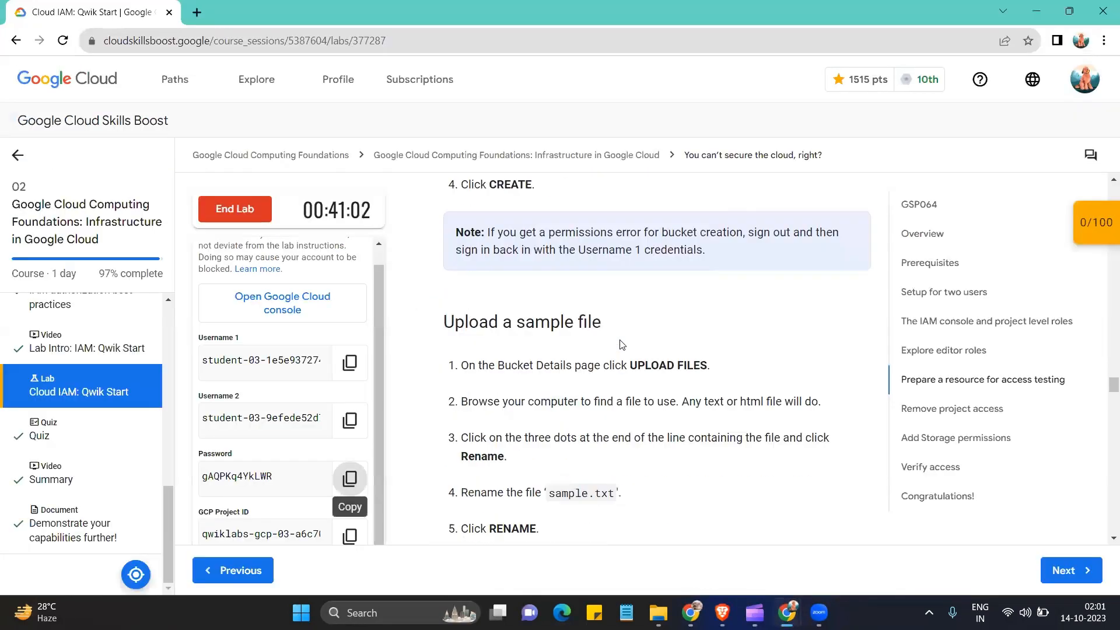
scroll(610, 330, down, 1)
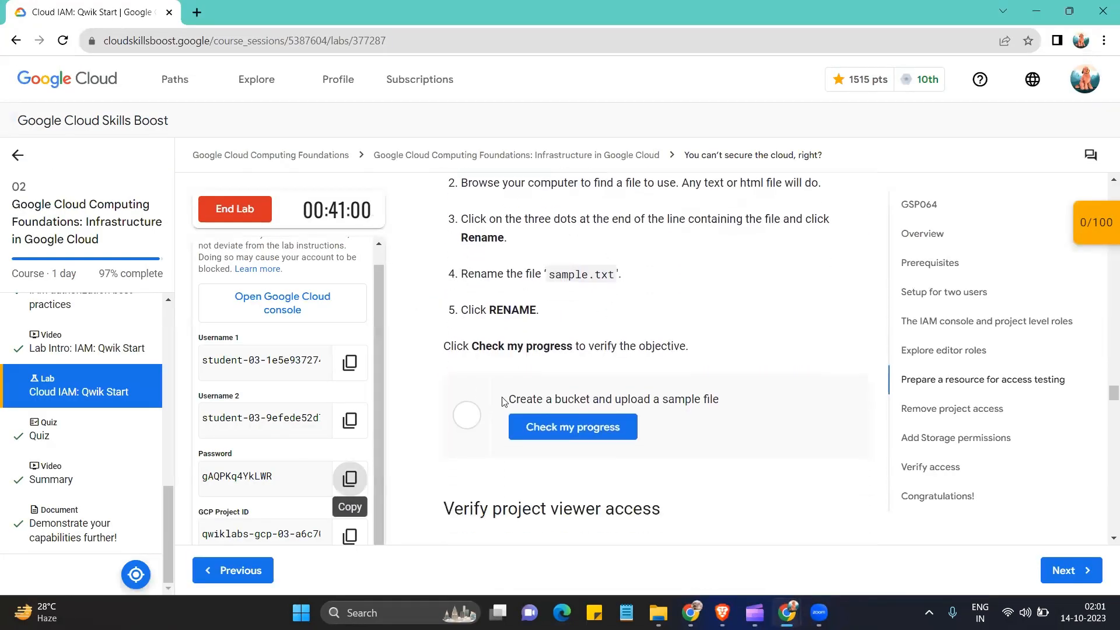
click(530, 426)
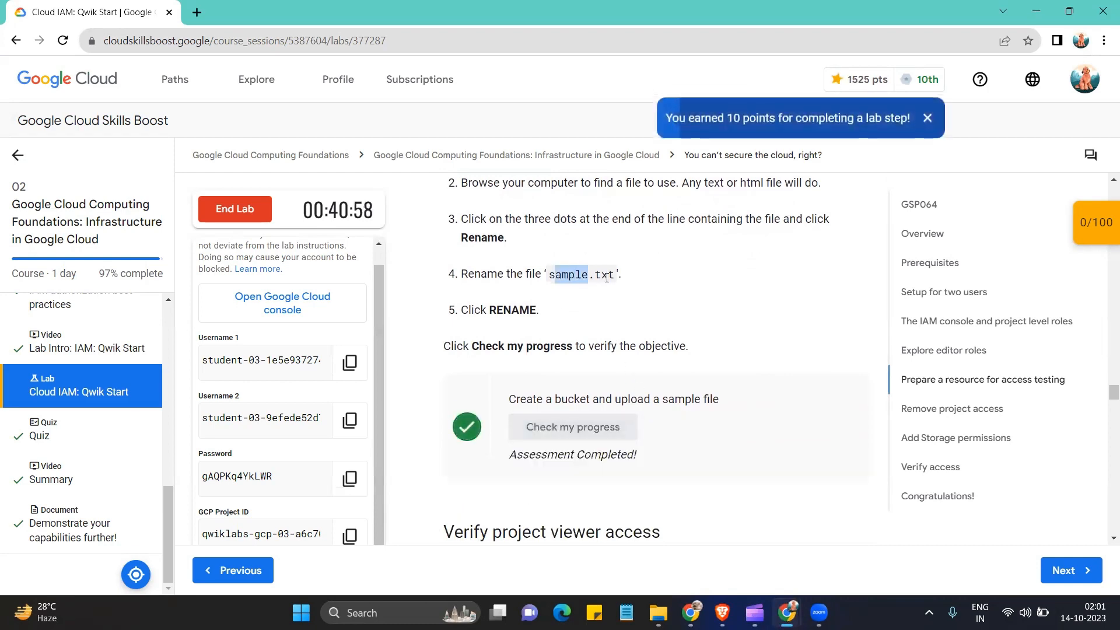
- Read the lab instructions on verifying project viewer access and removing Project Viewer for Username 2
scroll(553, 326, down, 4)
scroll(560, 335, up, 2)
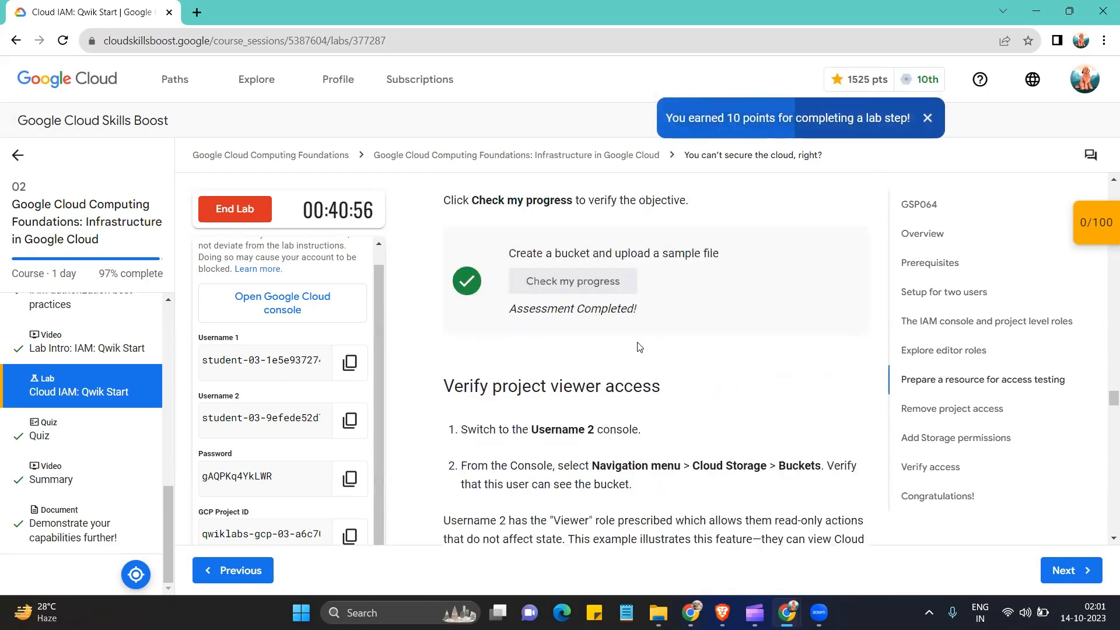
scroll(612, 324, down, 2)
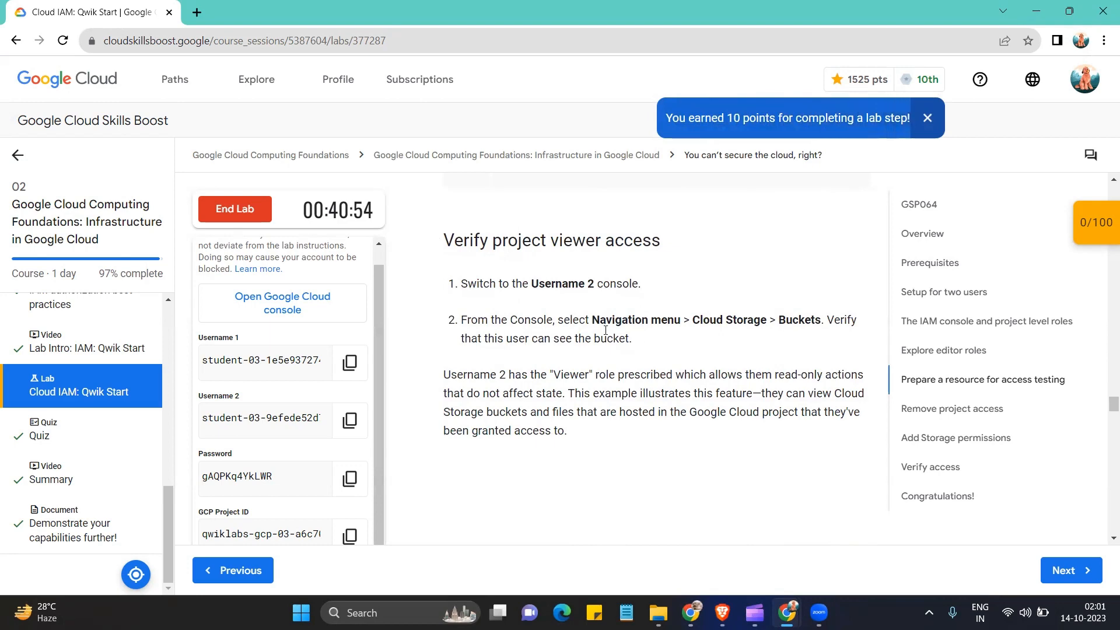
scroll(649, 360, down, 3)
scroll(649, 359, down, 1)
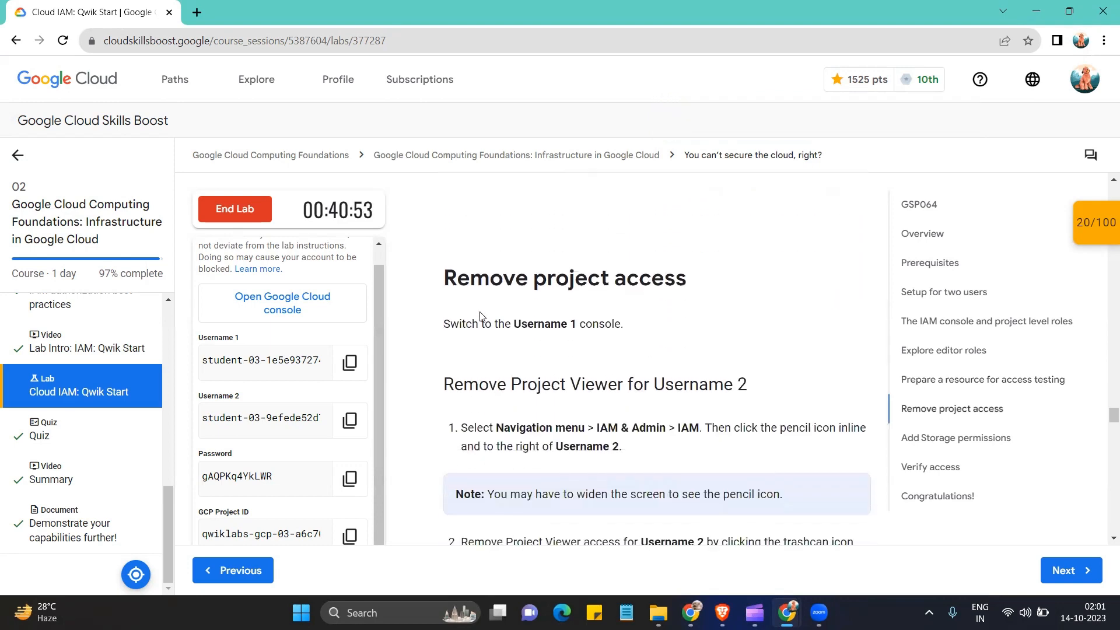
scroll(676, 272, down, 2)
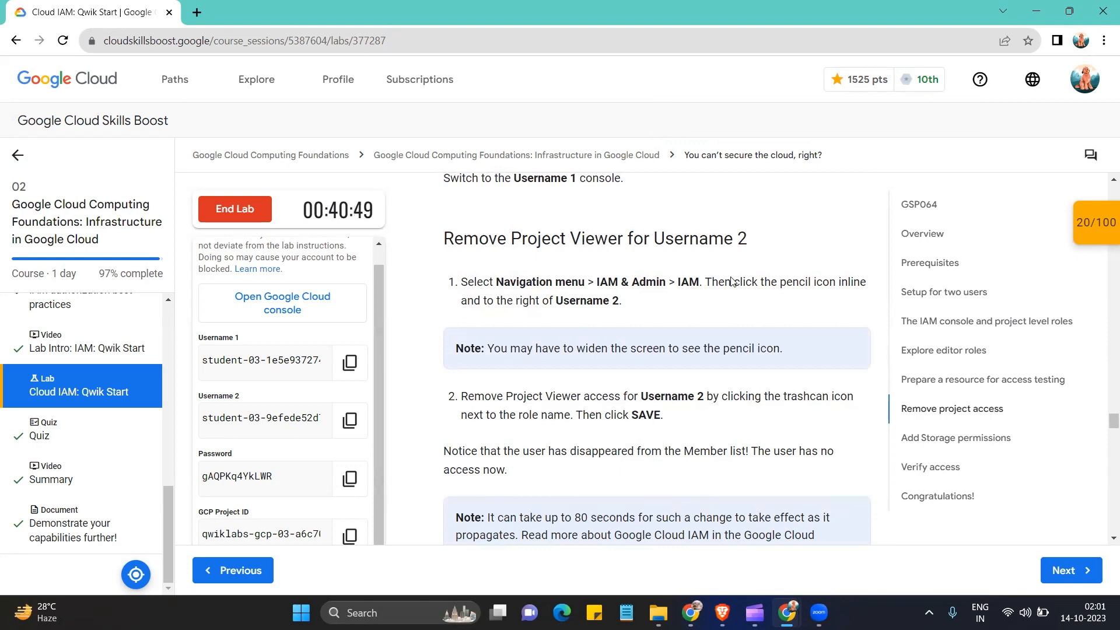
scroll(696, 315, down, 2)
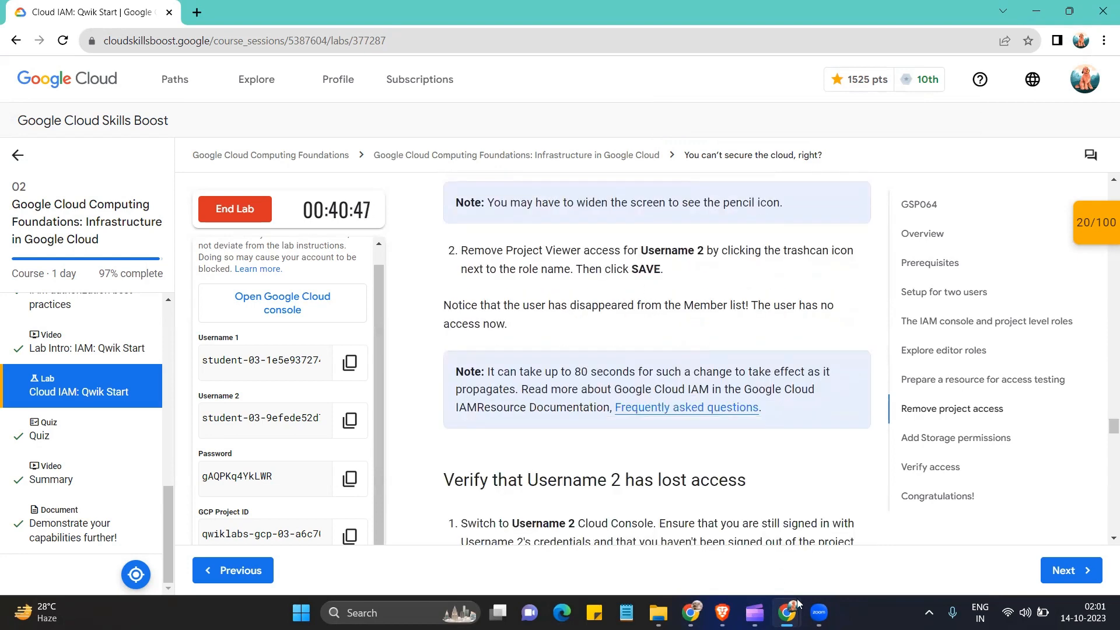
- Return to the Username 1 console, open the project's IAM page under IAM & Admin, and dismiss the upload notification
mouse_move(797, 604)
click(767, 562)
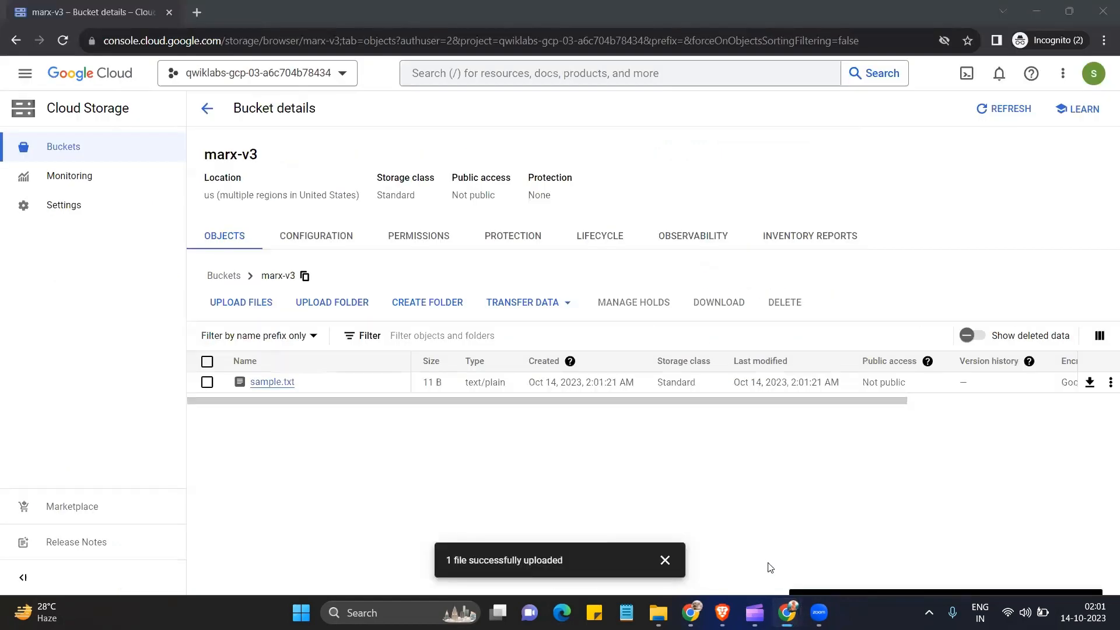
click(34, 76)
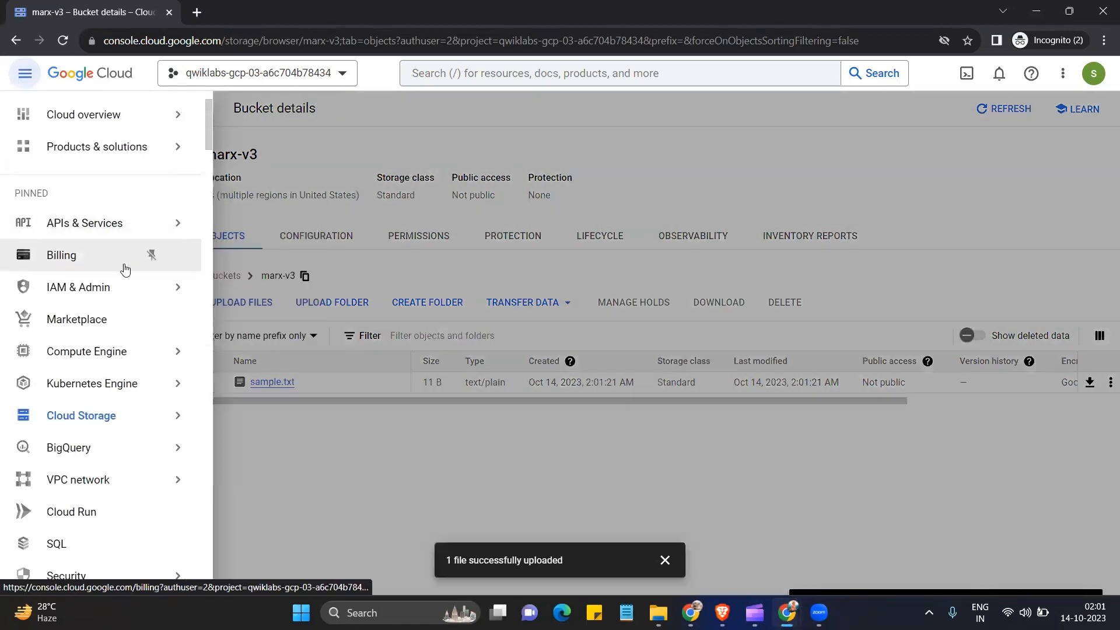
mouse_move(125, 289)
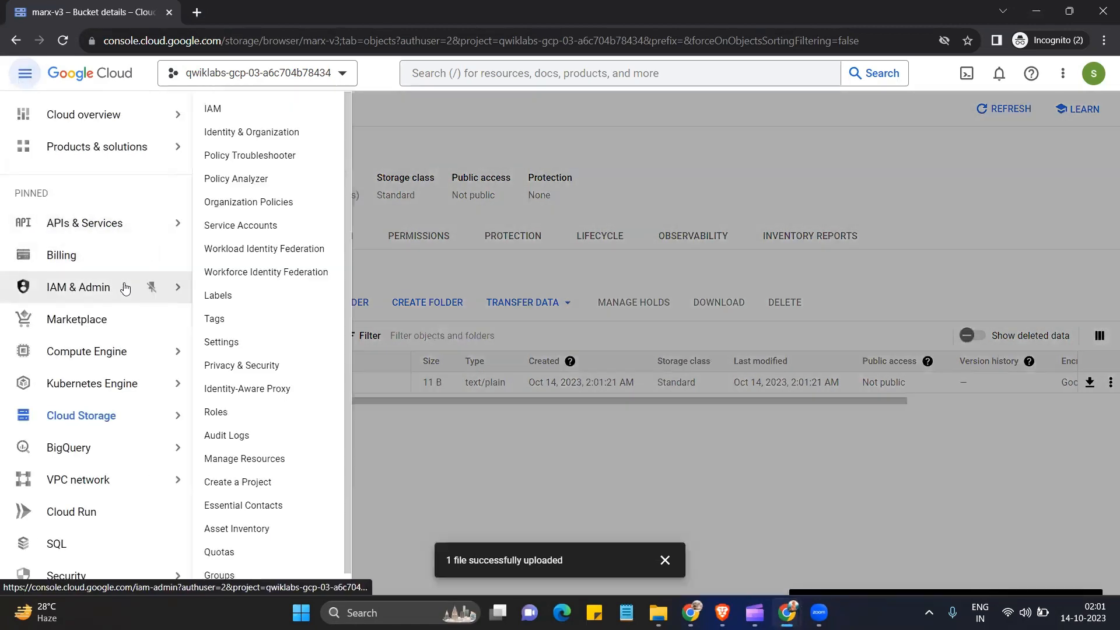
click(217, 113)
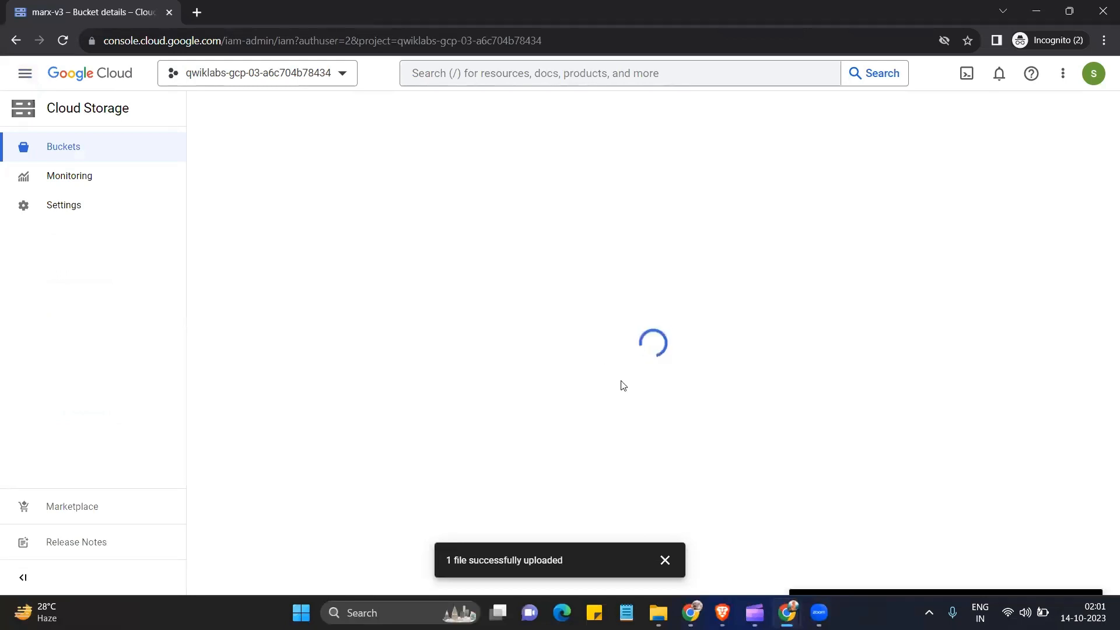
click(664, 560)
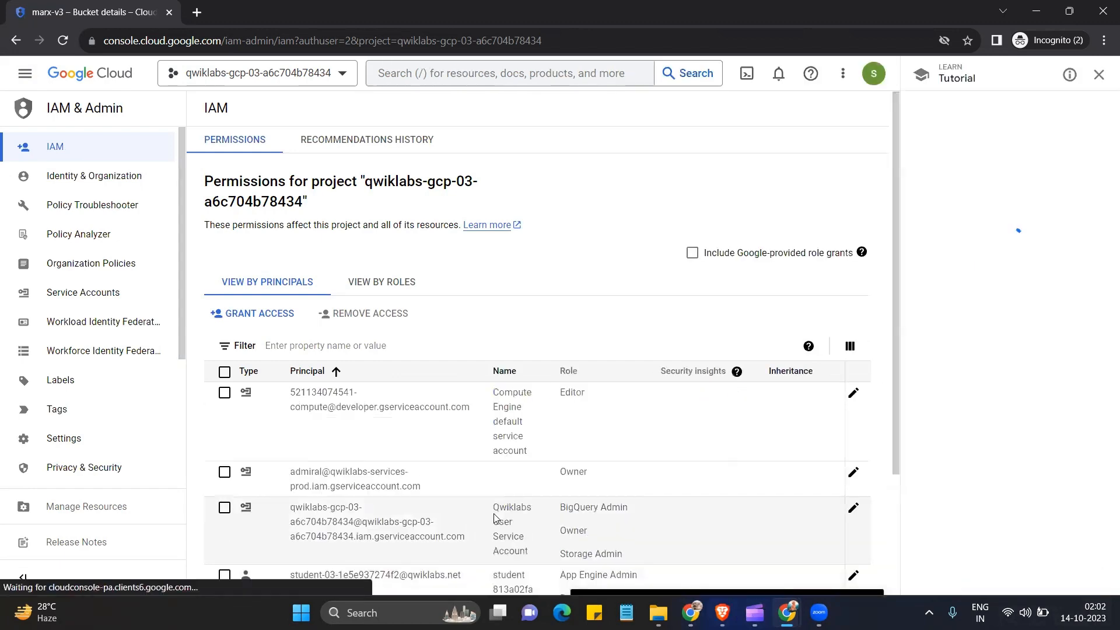
- Identify Username 2 from the lab credentials, delete that principal's Viewer role on the IAM page and save the change
scroll(495, 518, down, 3)
mouse_move(786, 613)
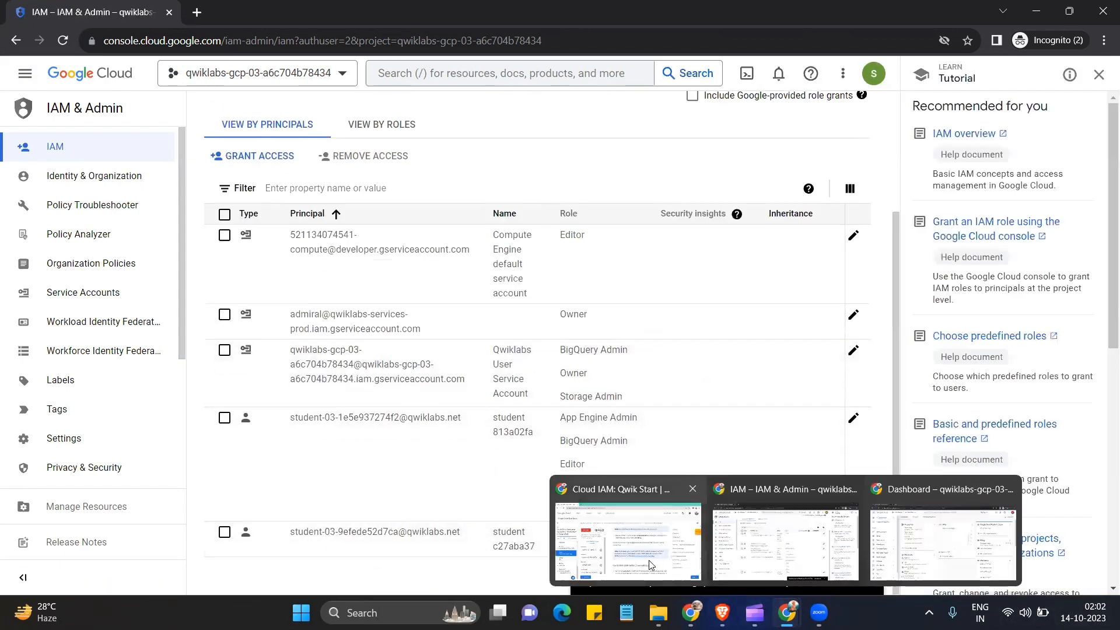
click(628, 537)
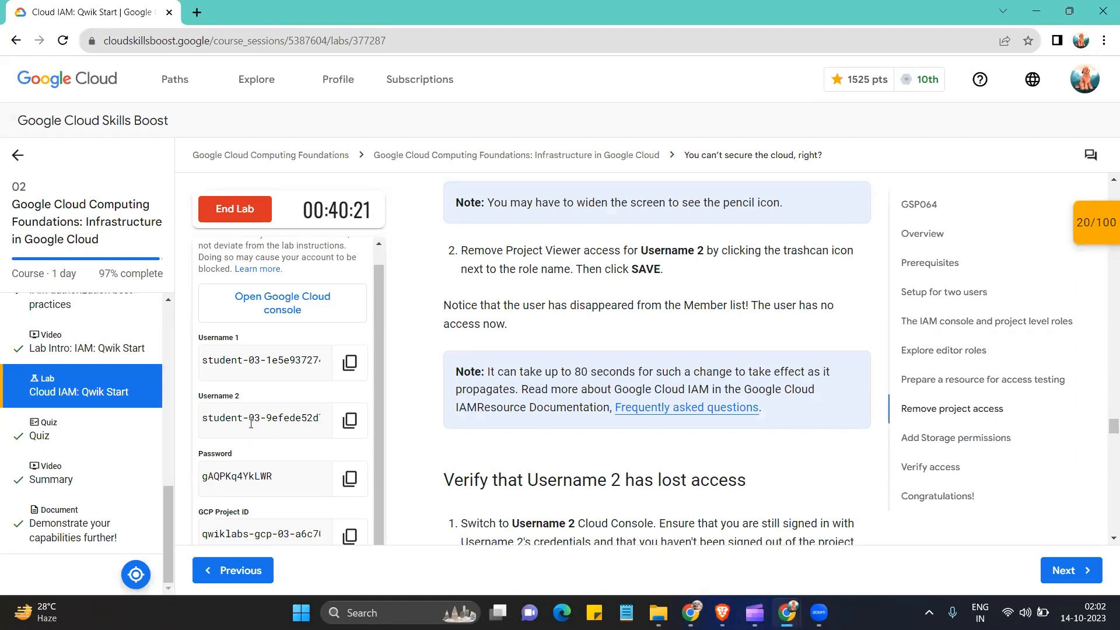
mouse_move(786, 612)
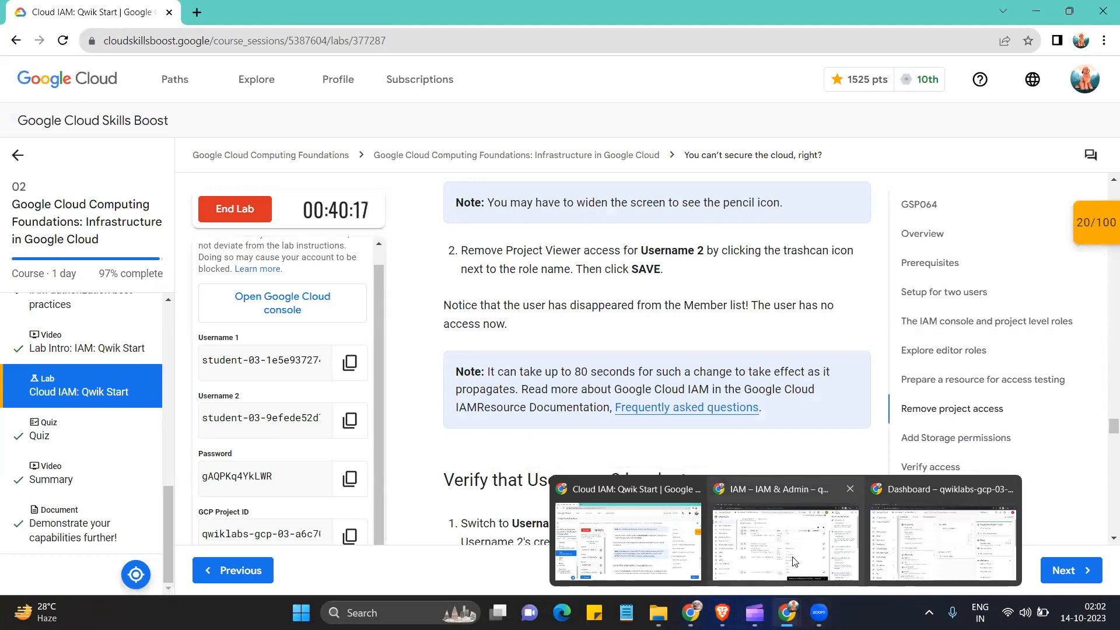
click(785, 543)
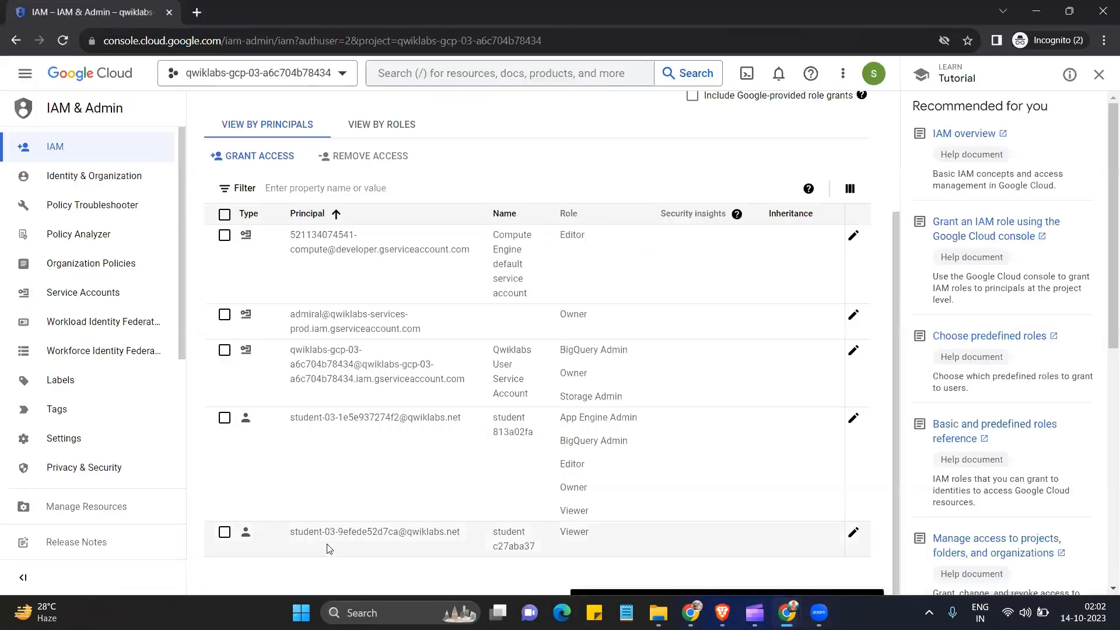
click(851, 534)
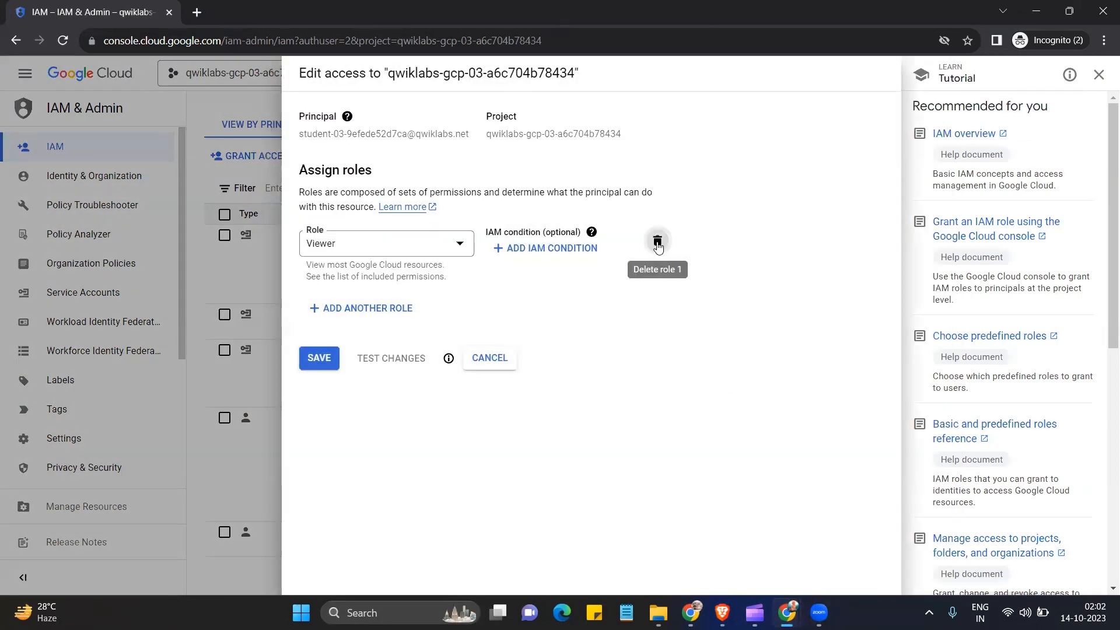
click(657, 241)
click(318, 290)
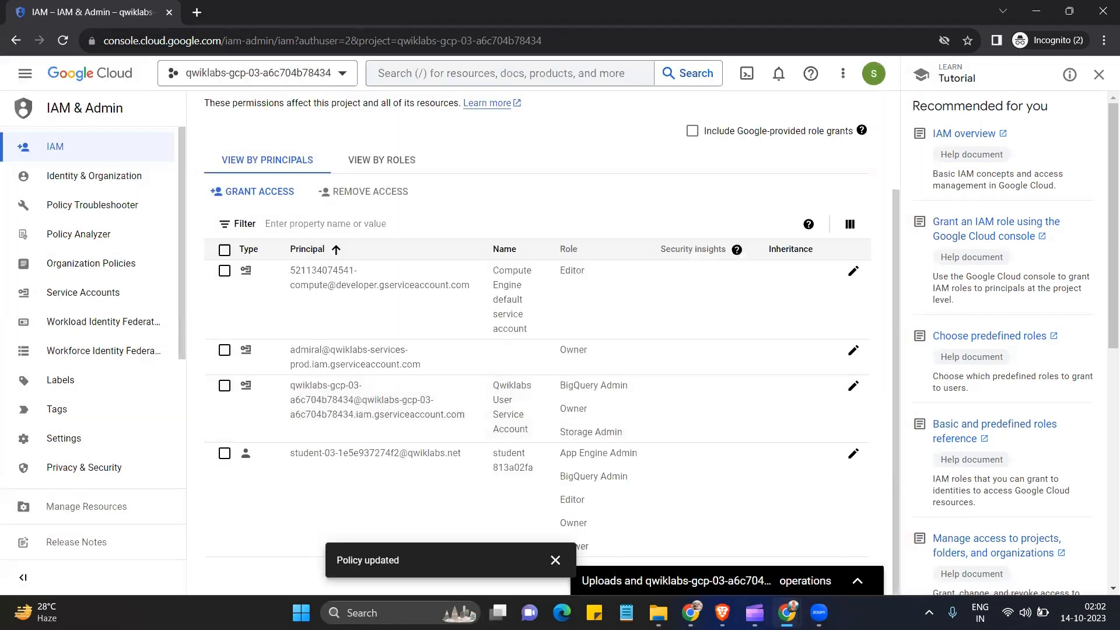
- Go back to the lab instructions and check progress on the "Remove project access" objective, repeating the check
mouse_move(690, 612)
click(663, 551)
scroll(656, 388, down, 6)
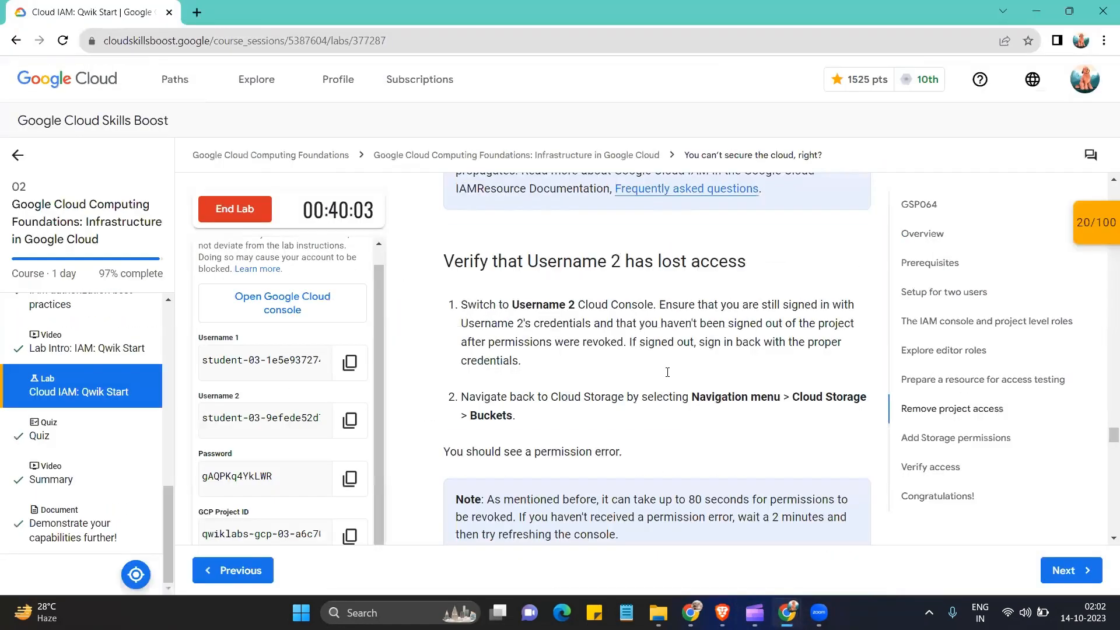
scroll(667, 375, down, 3)
click(574, 373)
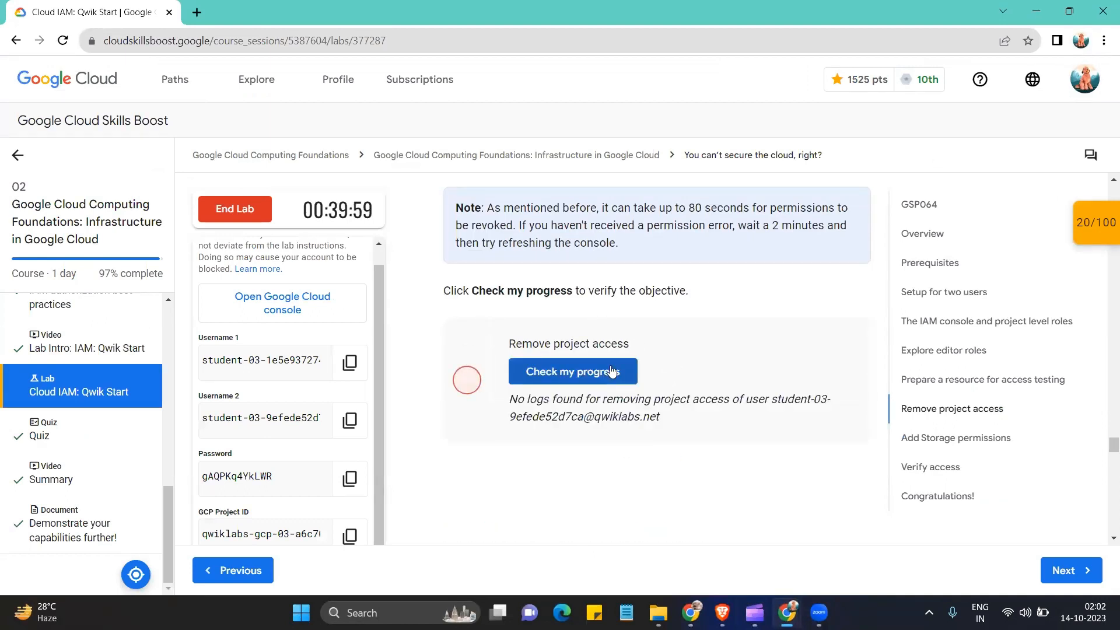
click(585, 382)
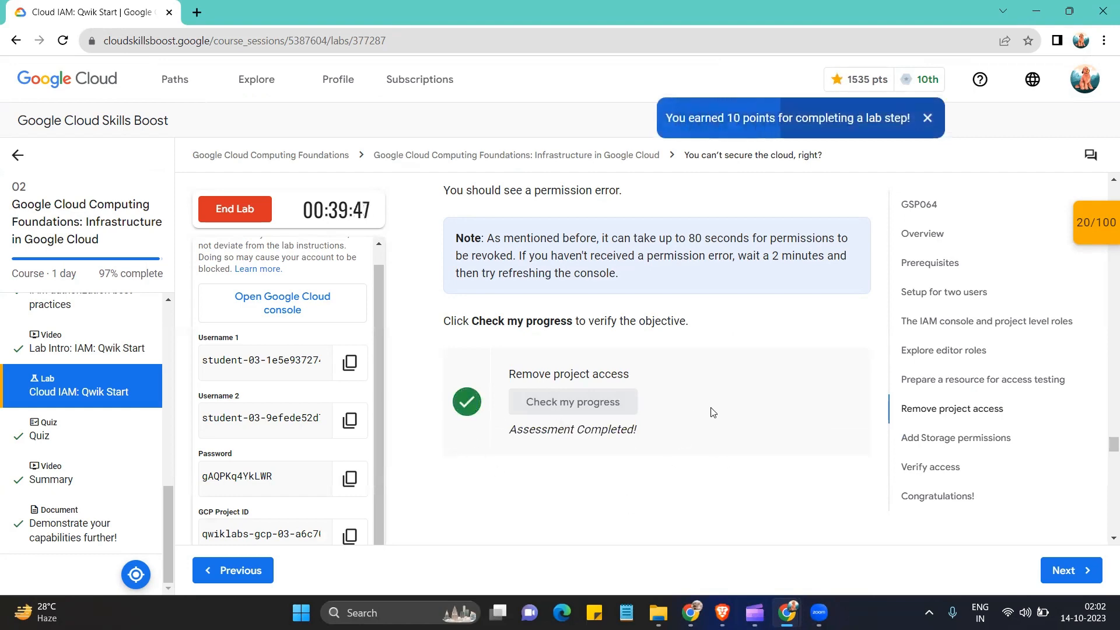
- Read the lab's Add Storage permissions instructions and dismiss the points notification
scroll(699, 419, down, 3)
scroll(710, 412, down, 2)
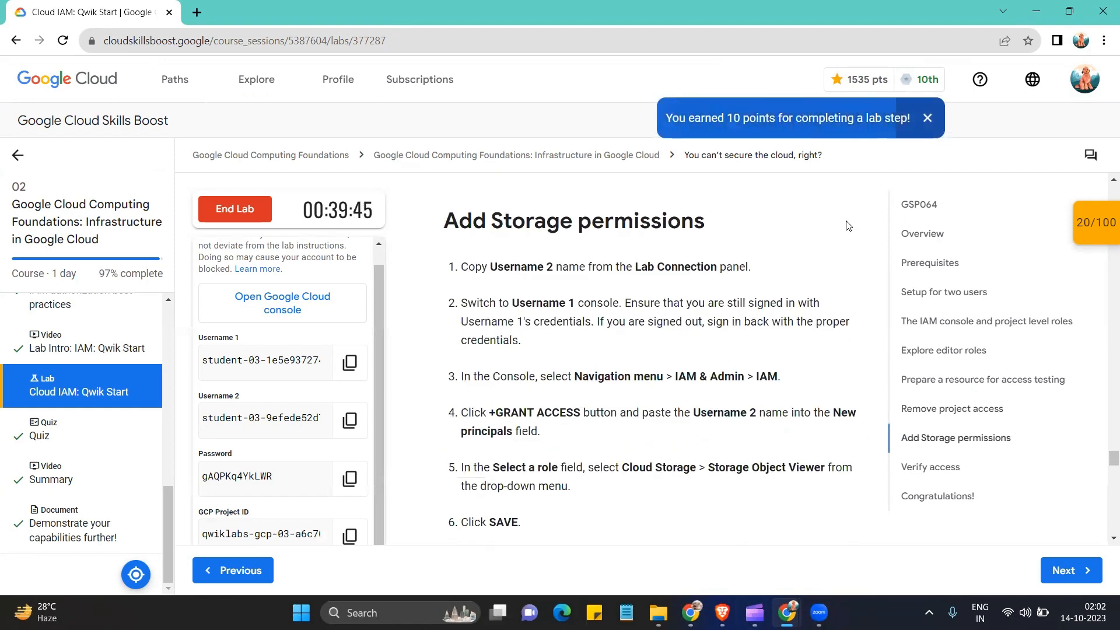
click(925, 130)
- Look over the IAM page in the Username 1 console and the project dashboard in the Username 2 console
mouse_move(787, 612)
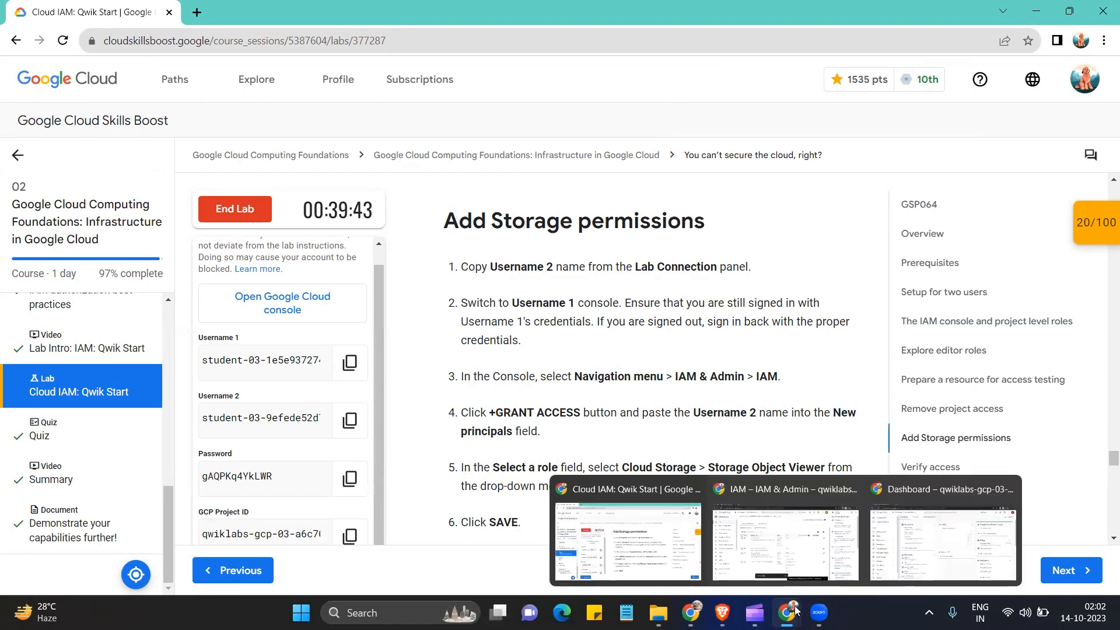
click(768, 555)
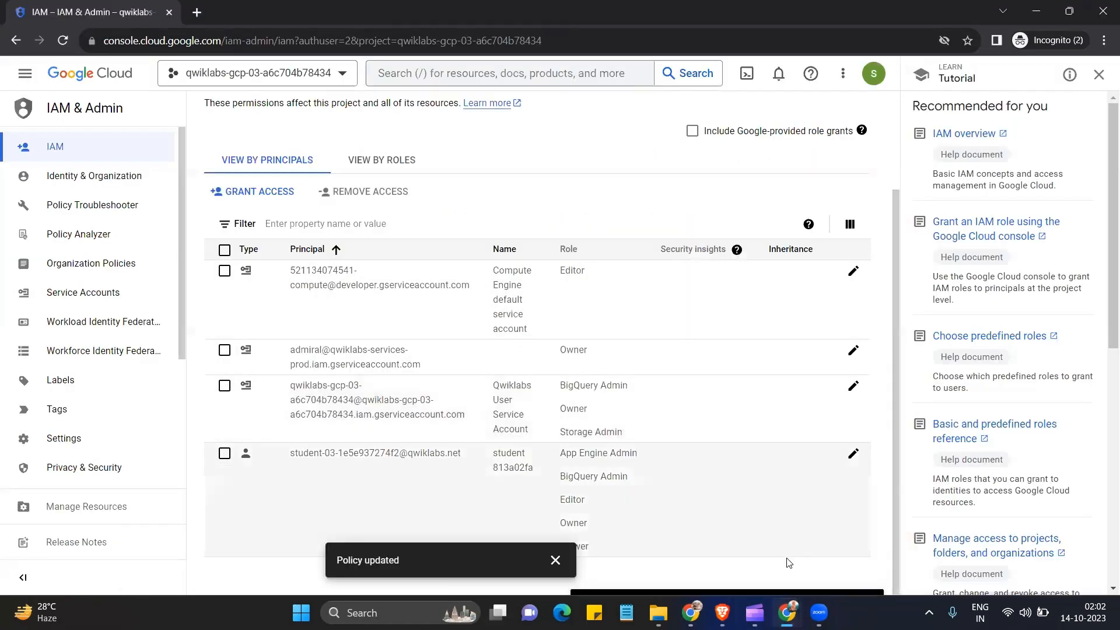
click(933, 461)
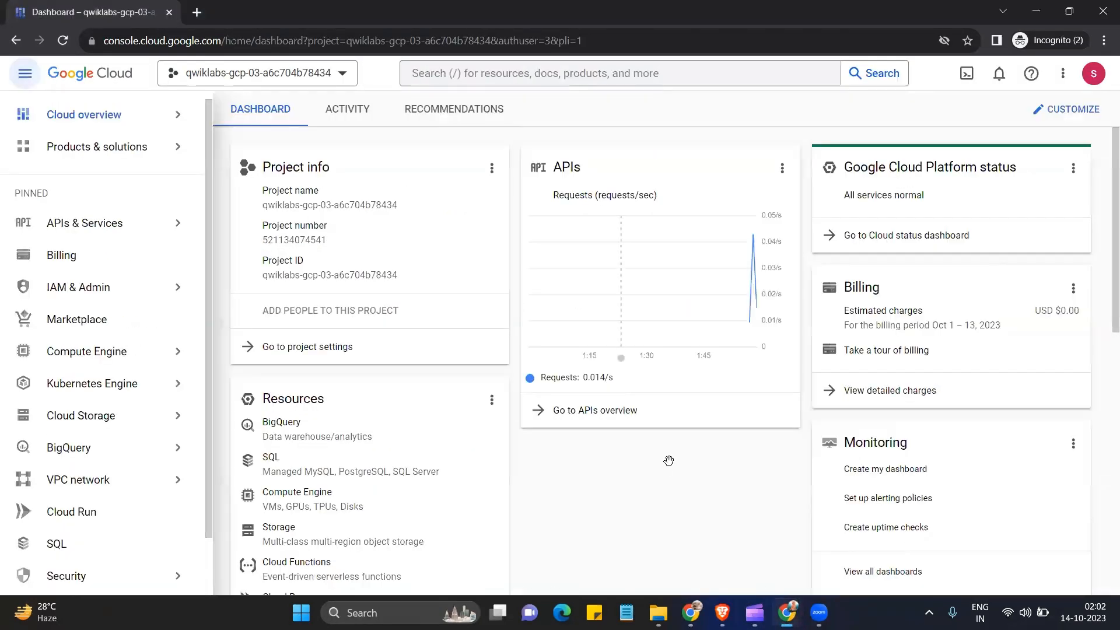
click(751, 561)
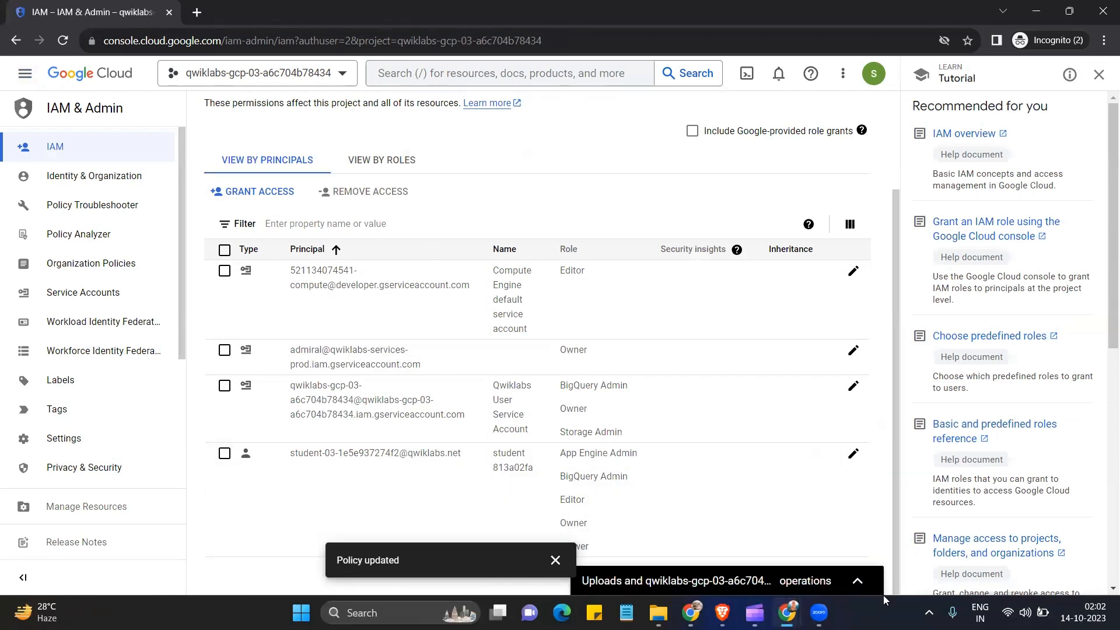
mouse_move(786, 612)
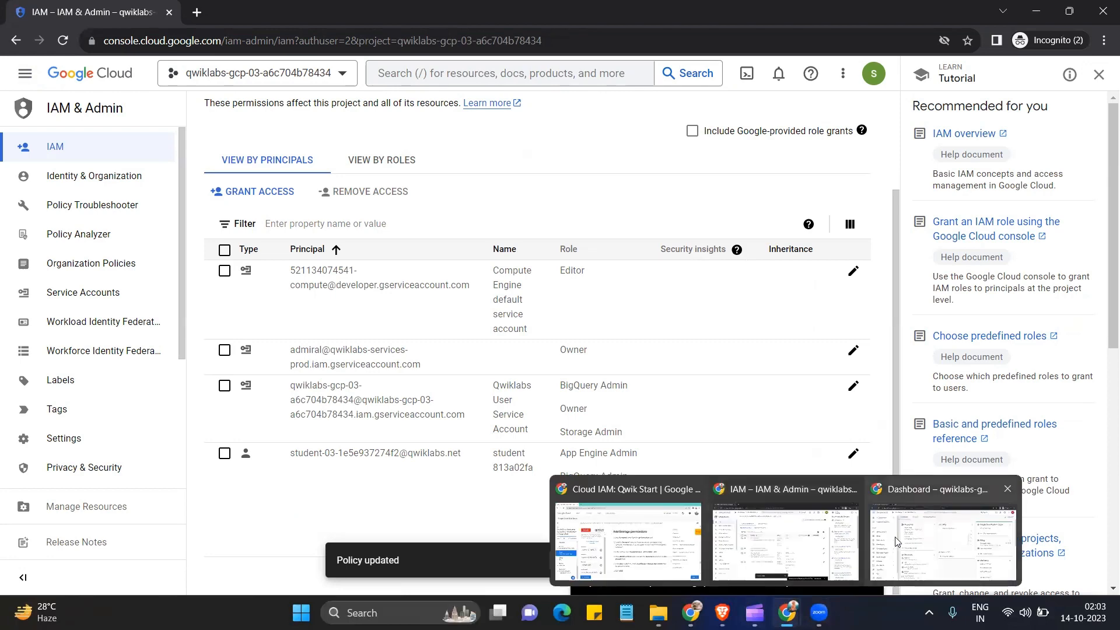
click(710, 509)
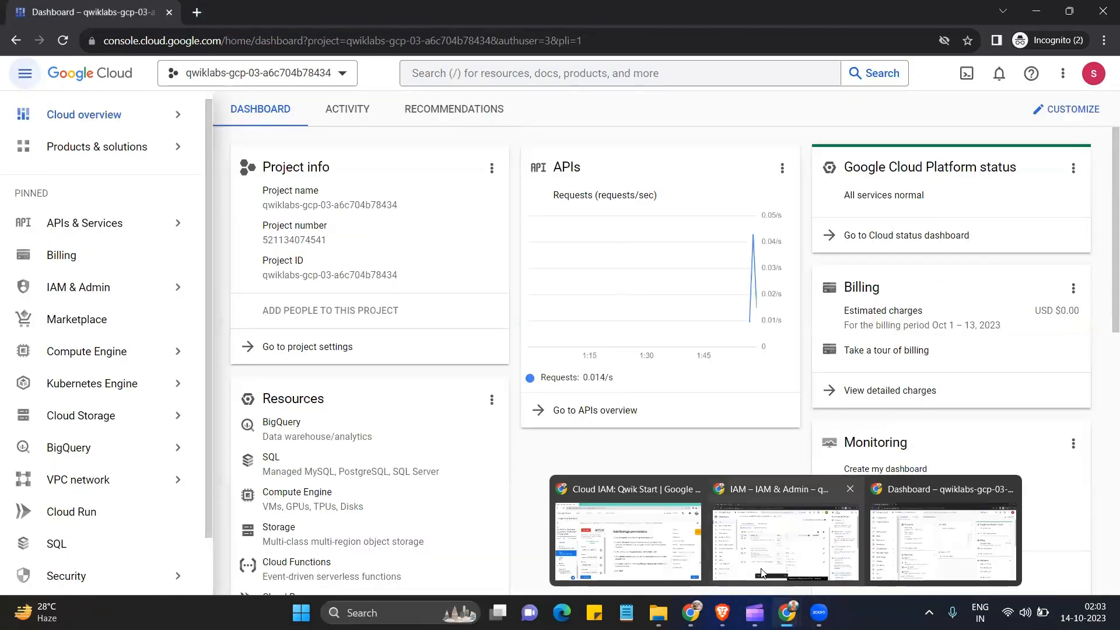
click(768, 569)
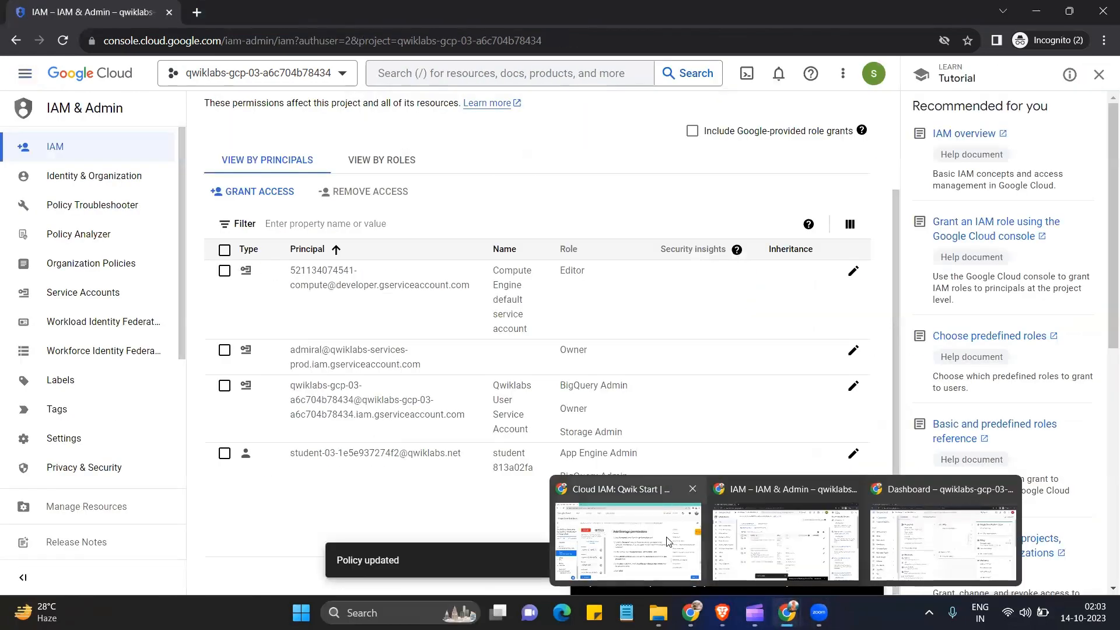
- Read the lab's steps for granting Username 2 storage access, noting the principal to enter and the role to select
click(624, 537)
scroll(694, 375, down, 1)
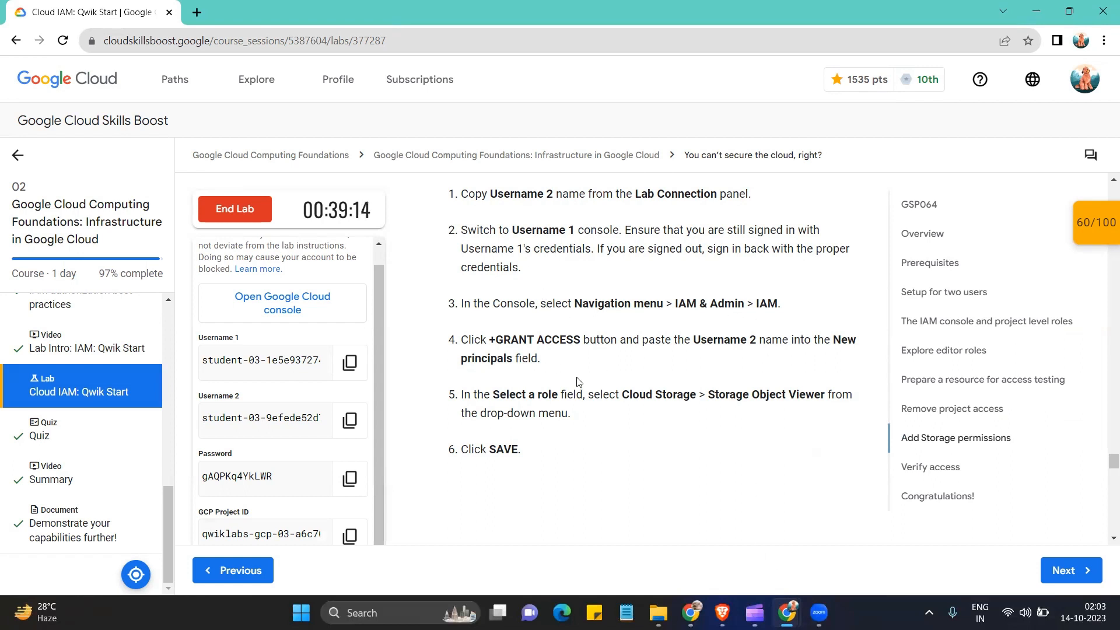
drag(494, 339, 566, 341)
click(614, 365)
drag(691, 340, 754, 346)
click(756, 343)
drag(711, 393, 831, 395)
click(784, 410)
- Start granting access on the Username 1 console's IAM page and add Username 2, copied from the lab credentials, as new principal
mouse_move(786, 612)
click(787, 560)
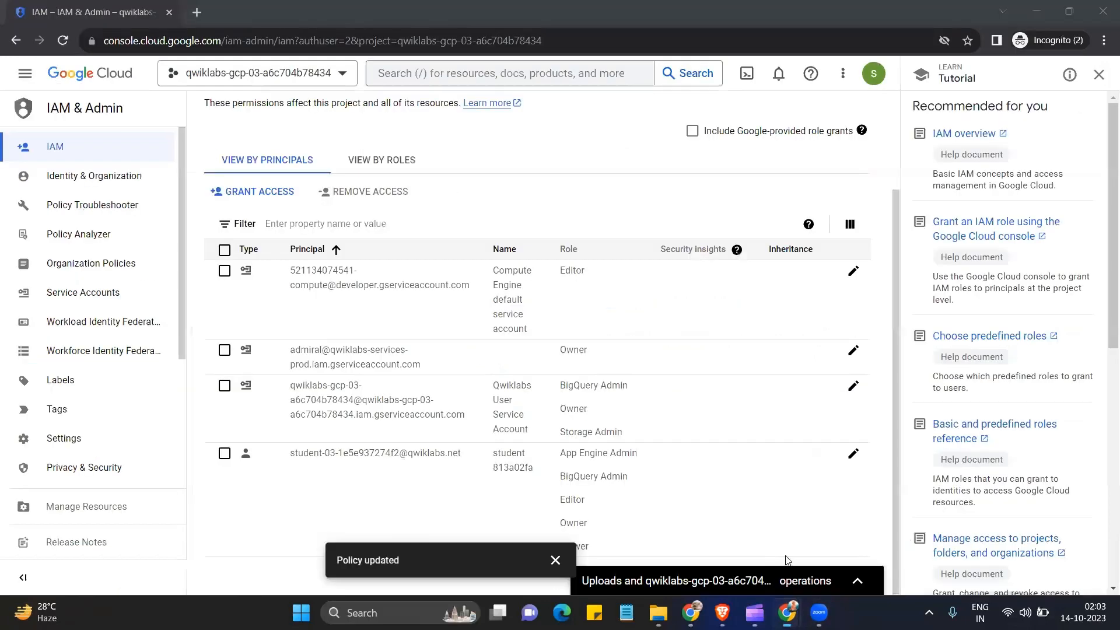
click(276, 198)
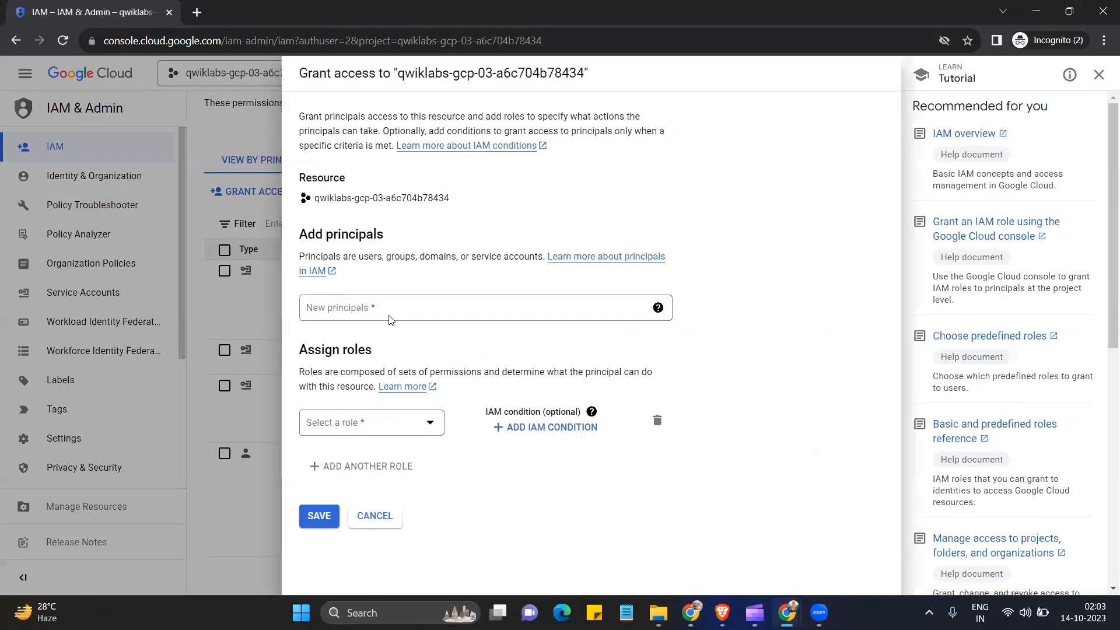
click(388, 307)
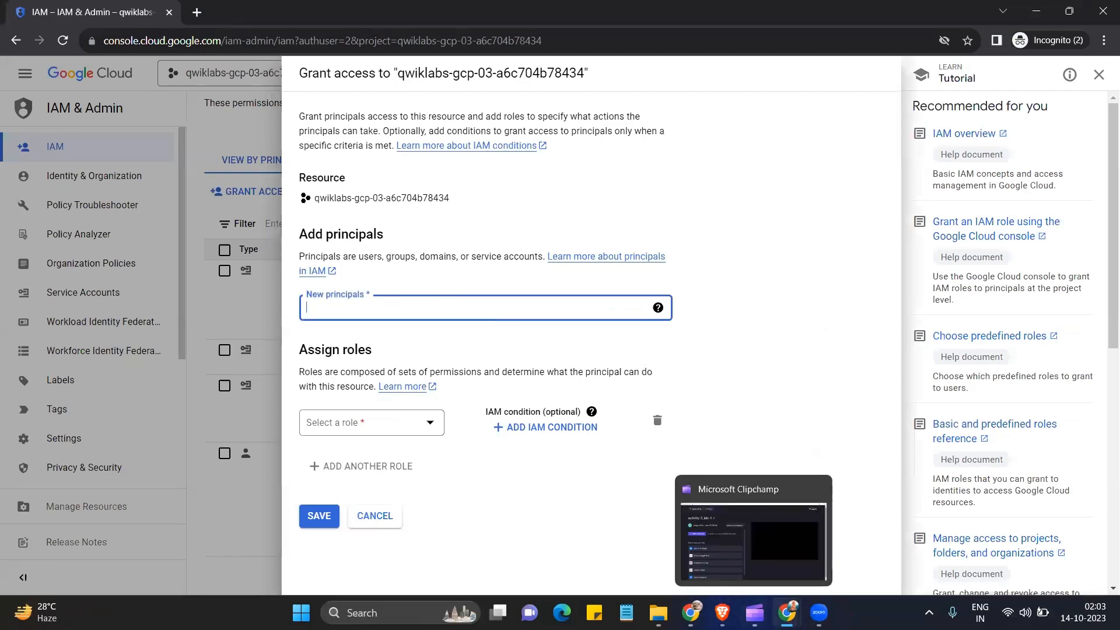
click(618, 501)
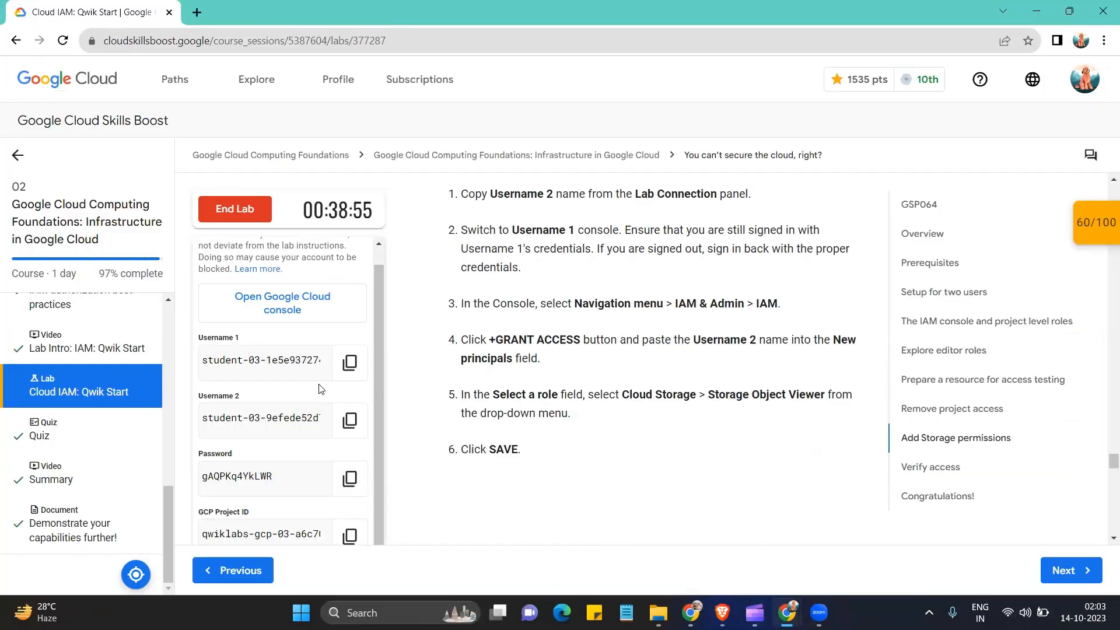
click(349, 420)
mouse_move(722, 612)
mouse_move(786, 612)
click(942, 524)
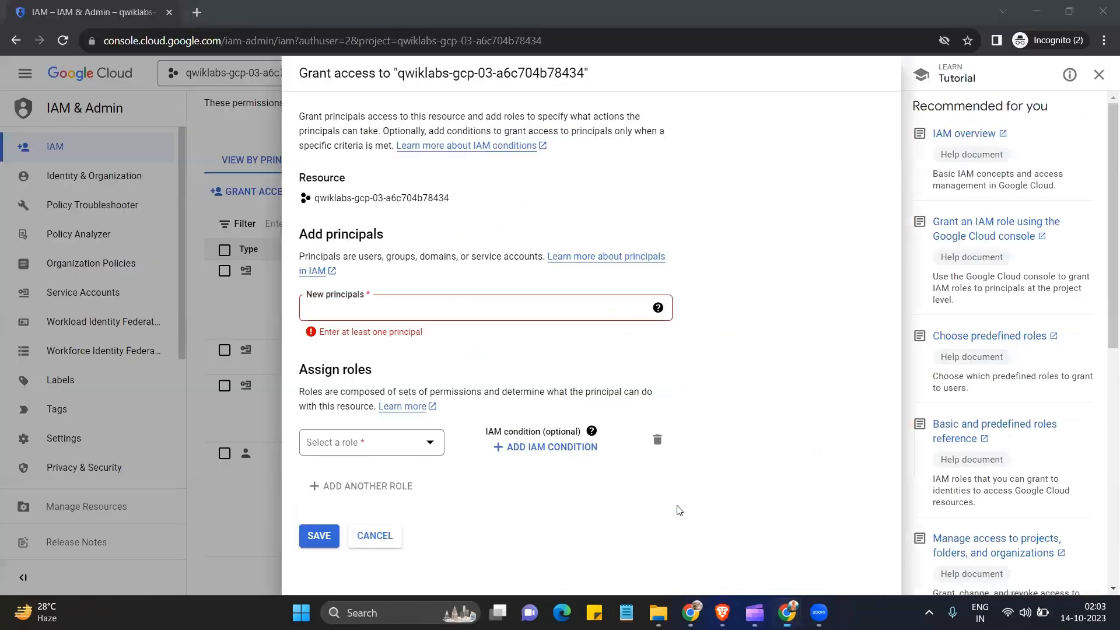
right_click(461, 309)
click(502, 418)
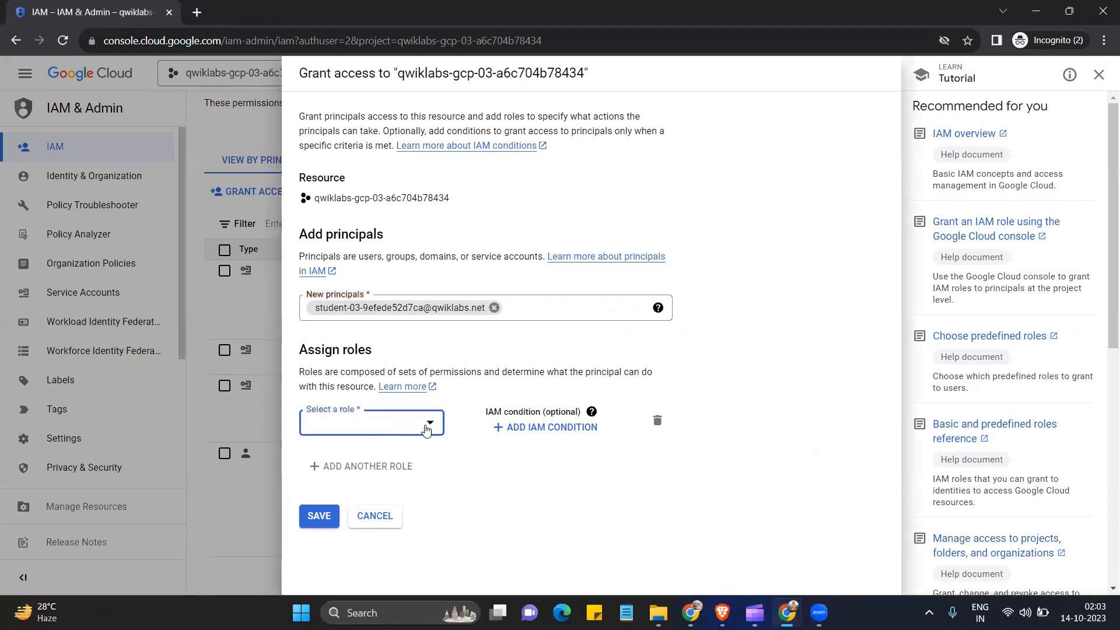
- Assign the Storage Object Viewer role, copied from the lab instructions, to the new principal and save the policy
click(426, 428)
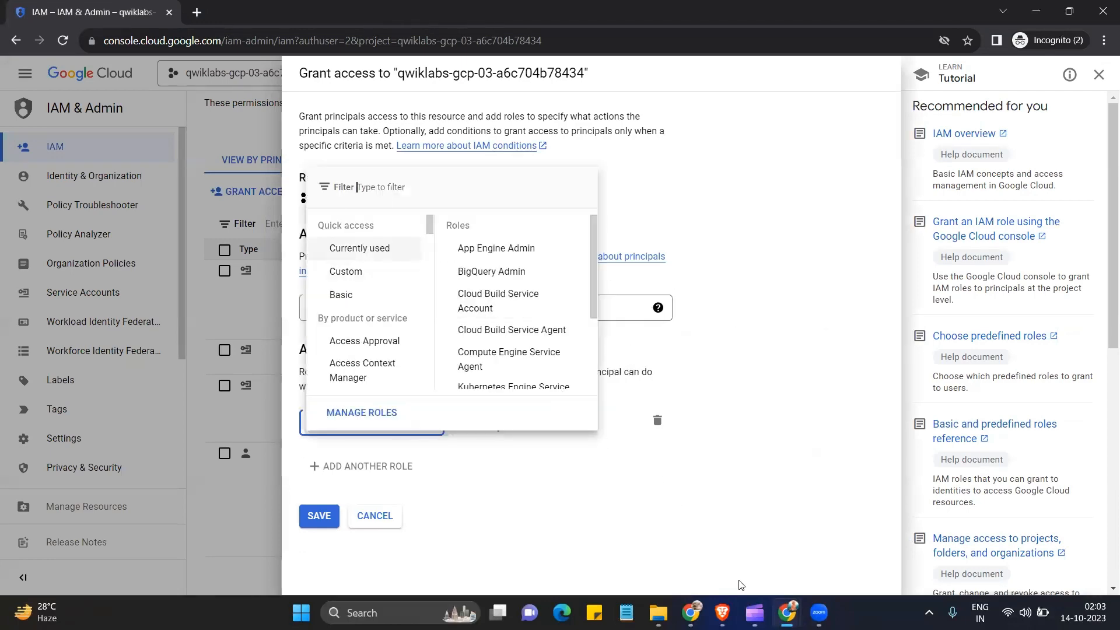
mouse_move(689, 612)
click(676, 557)
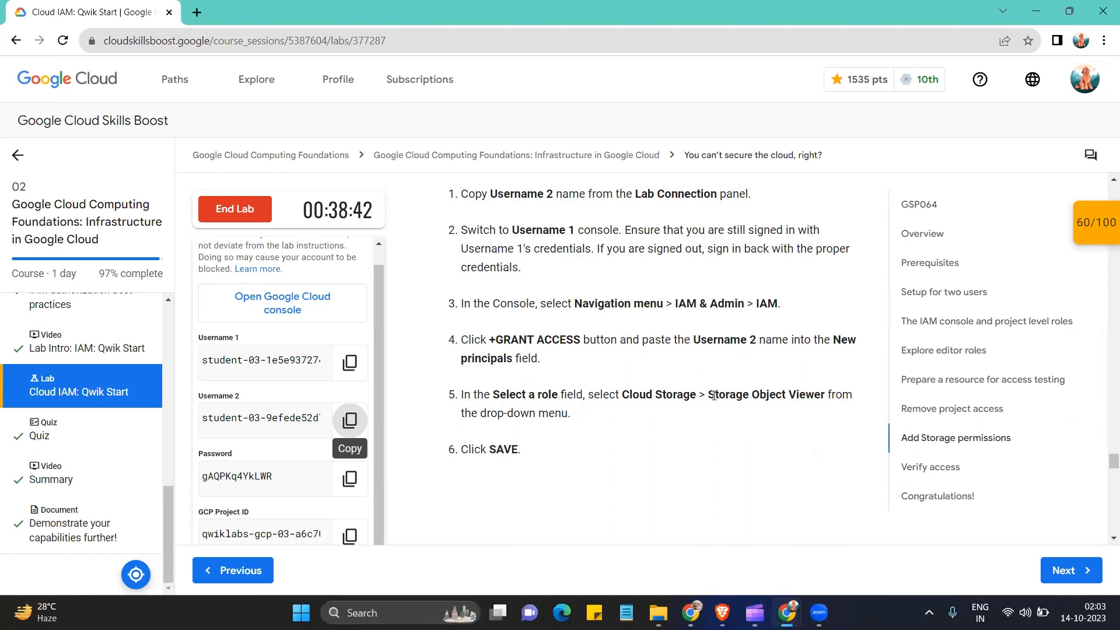
drag(712, 395, 829, 396)
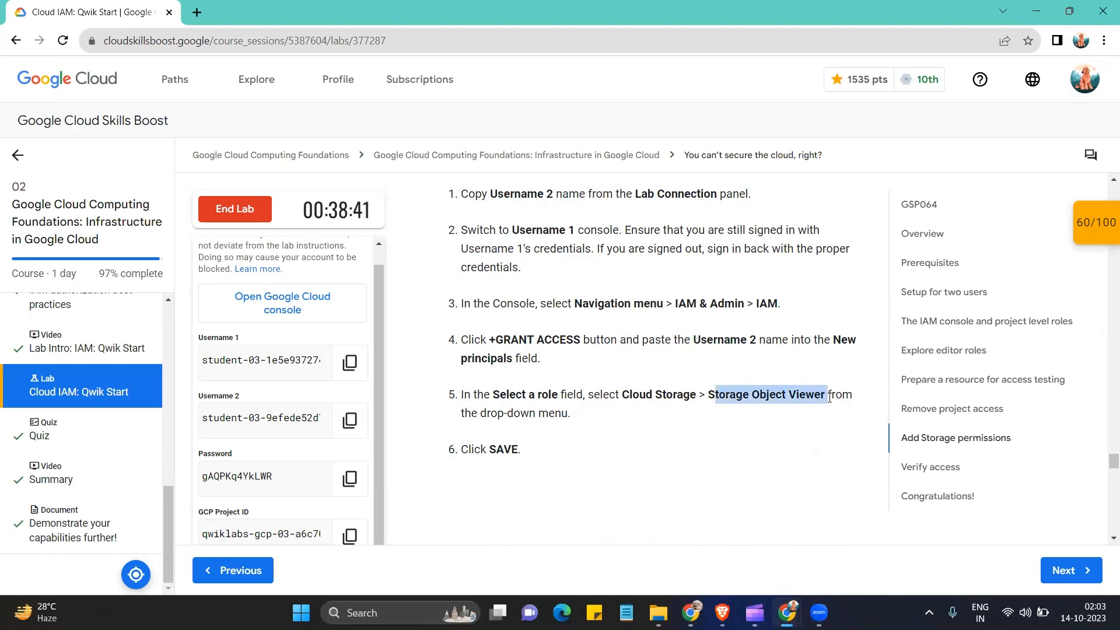
click(765, 402)
drag(708, 395, 825, 401)
mouse_move(781, 601)
click(753, 519)
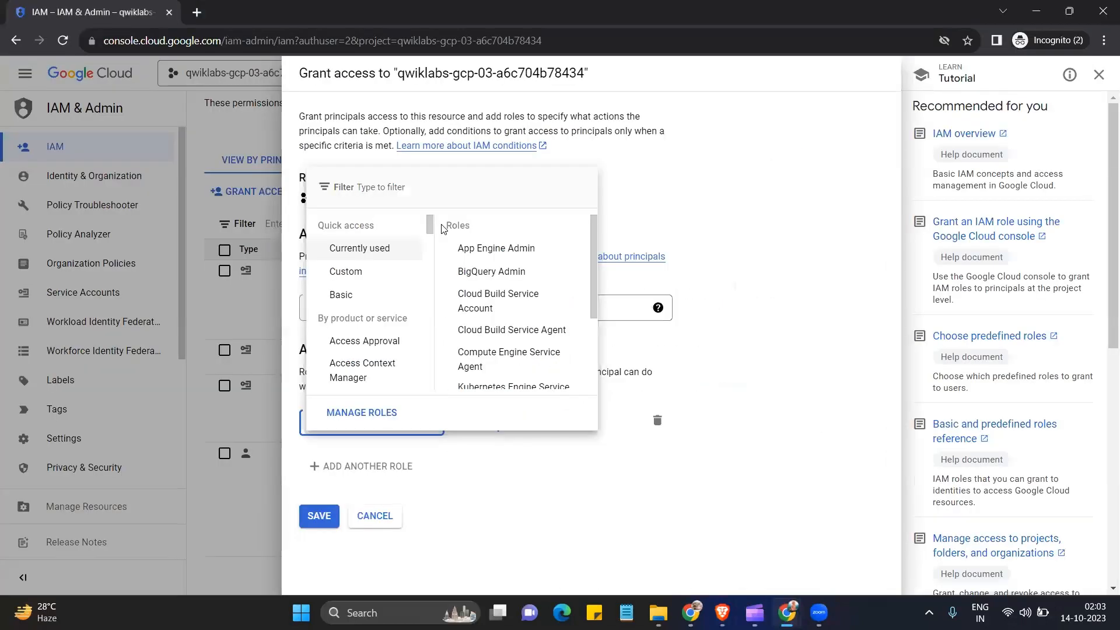
key(ctrl+v)
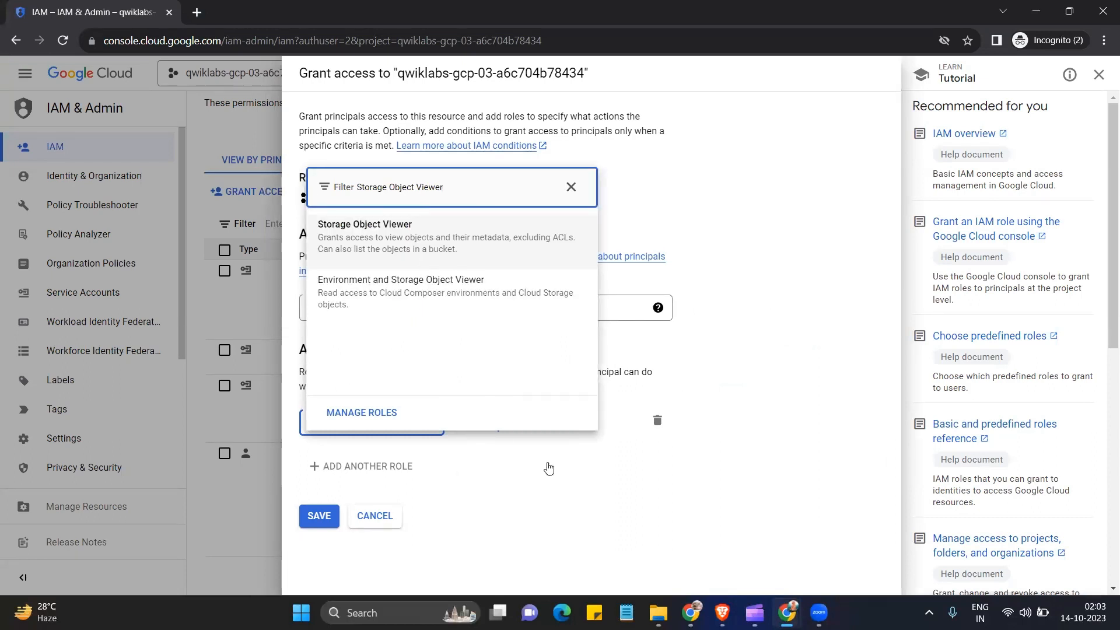
key(Return)
click(309, 554)
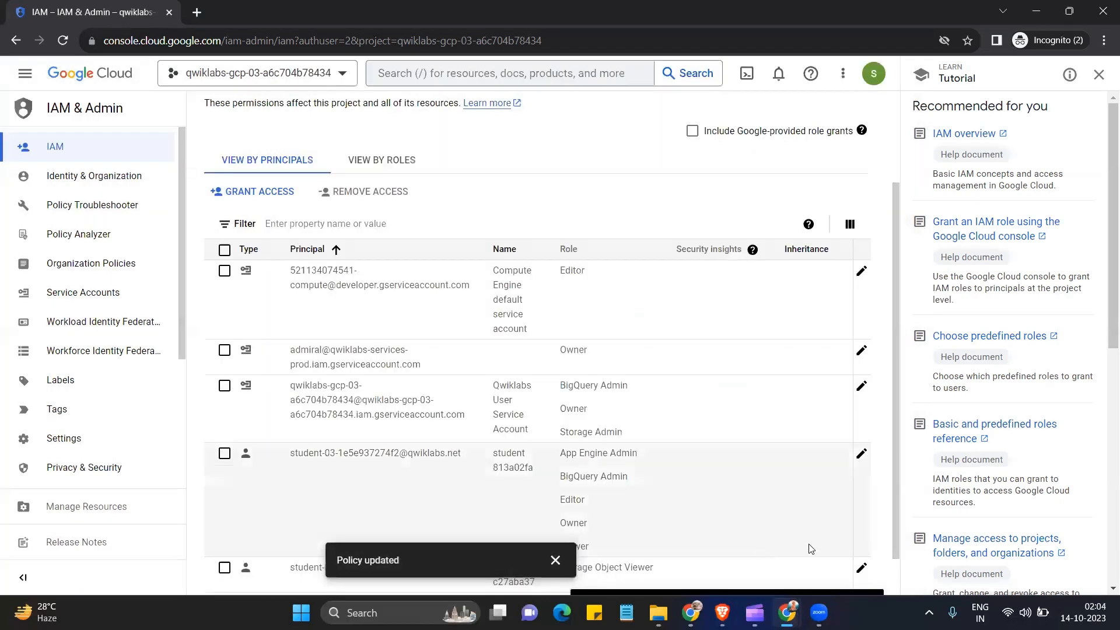
- Go back to the lab instructions, read the Verify access section and copy its gsutil ls command
click(658, 547)
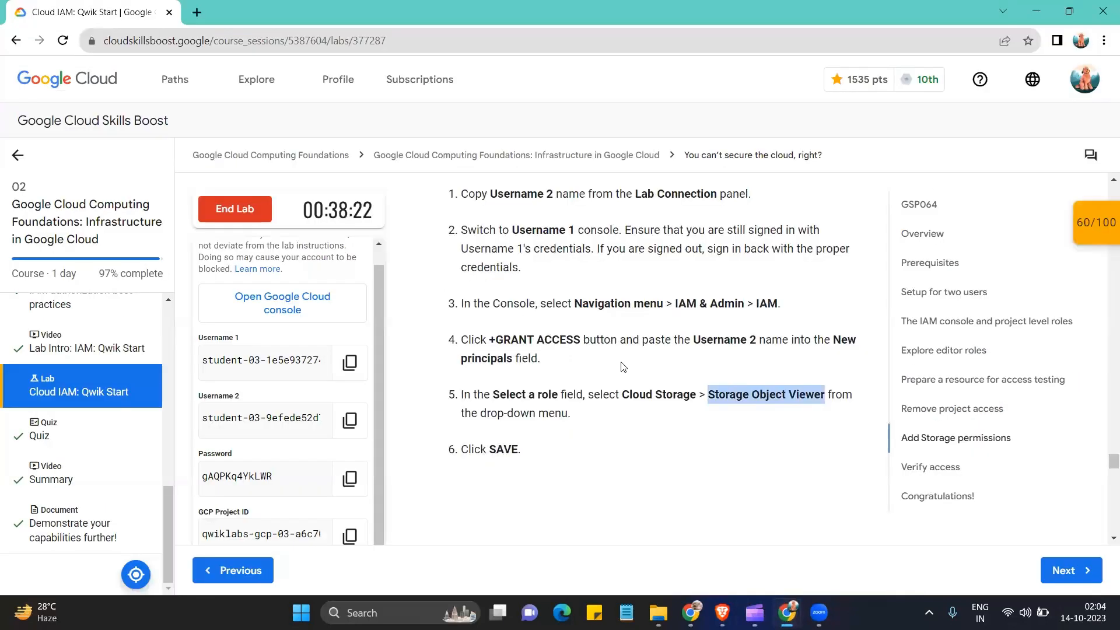
scroll(623, 366, down, 10)
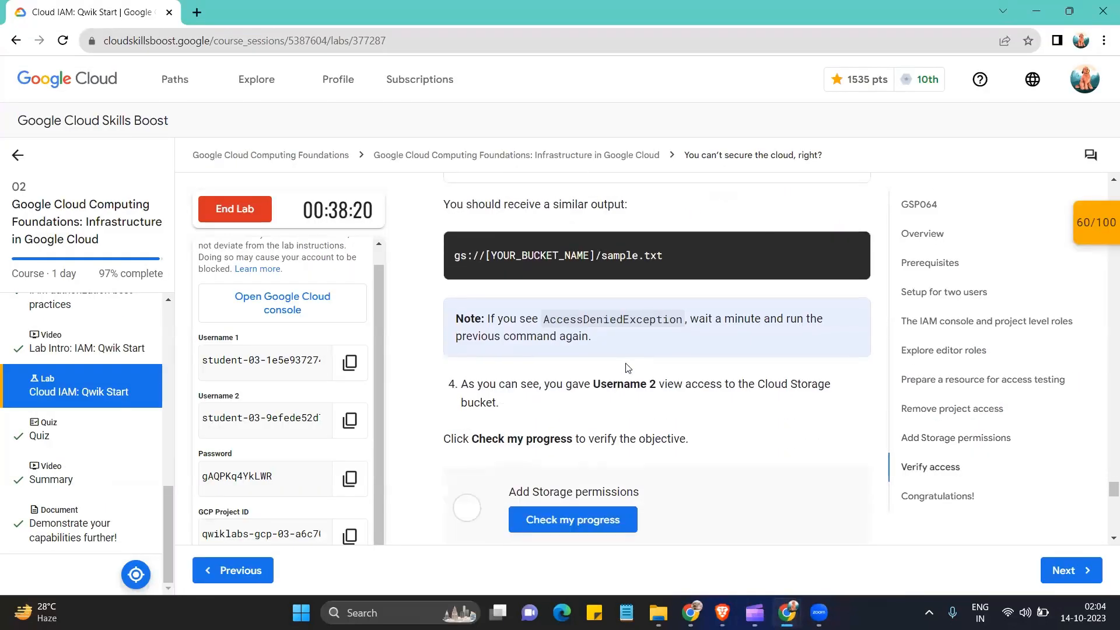
scroll(628, 369, up, 3)
scroll(631, 371, down, 3)
scroll(627, 504, up, 5)
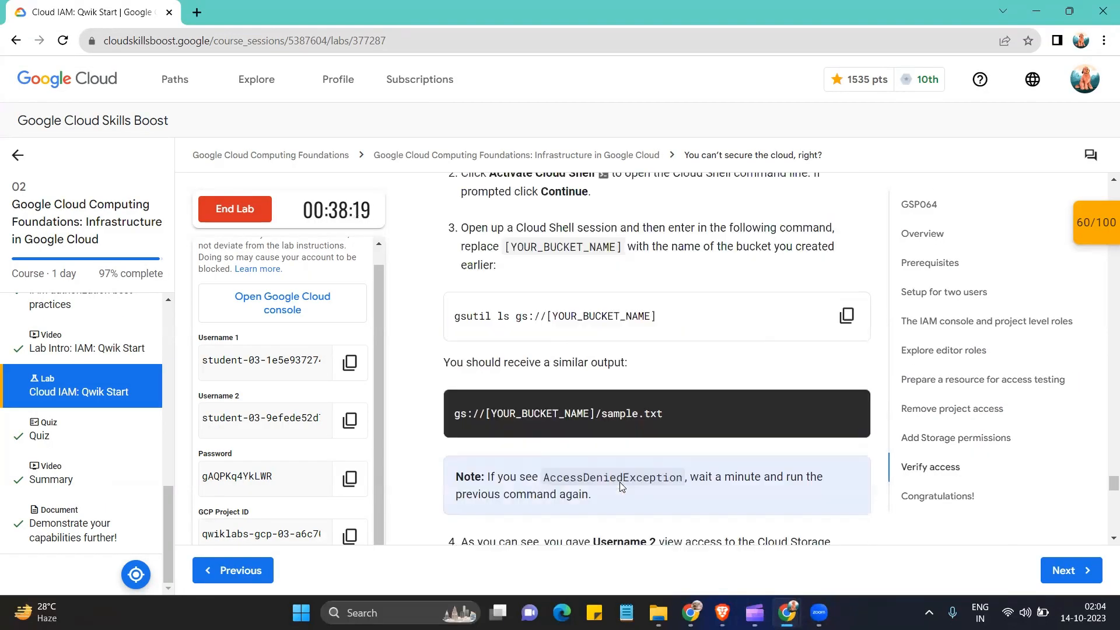
scroll(839, 379, down, 1)
click(847, 377)
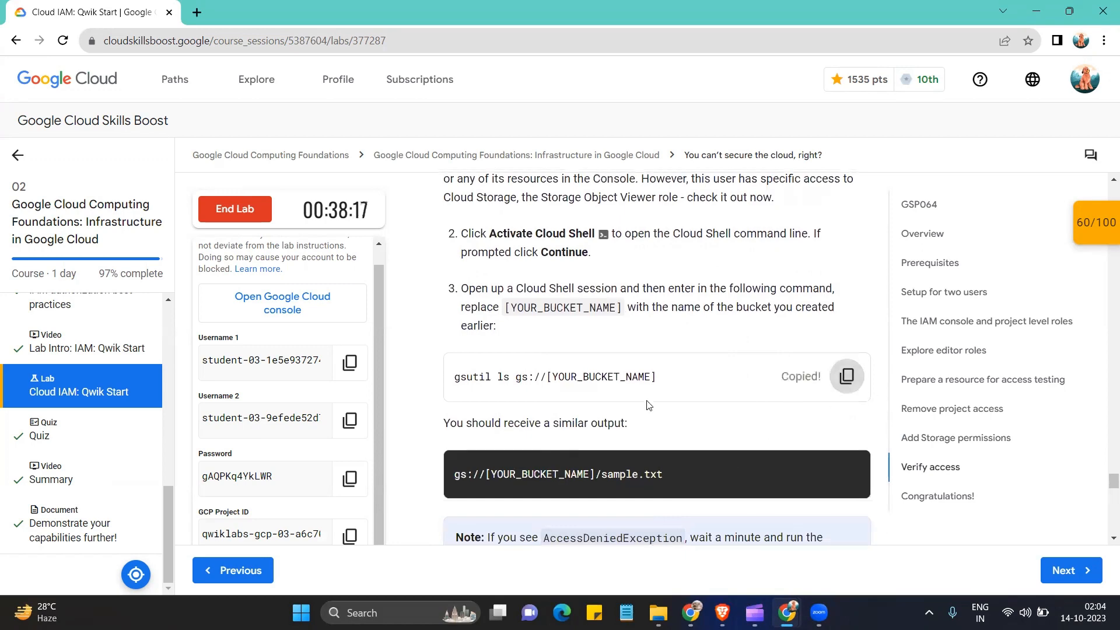
scroll(700, 409, up, 3)
scroll(690, 457, down, 1)
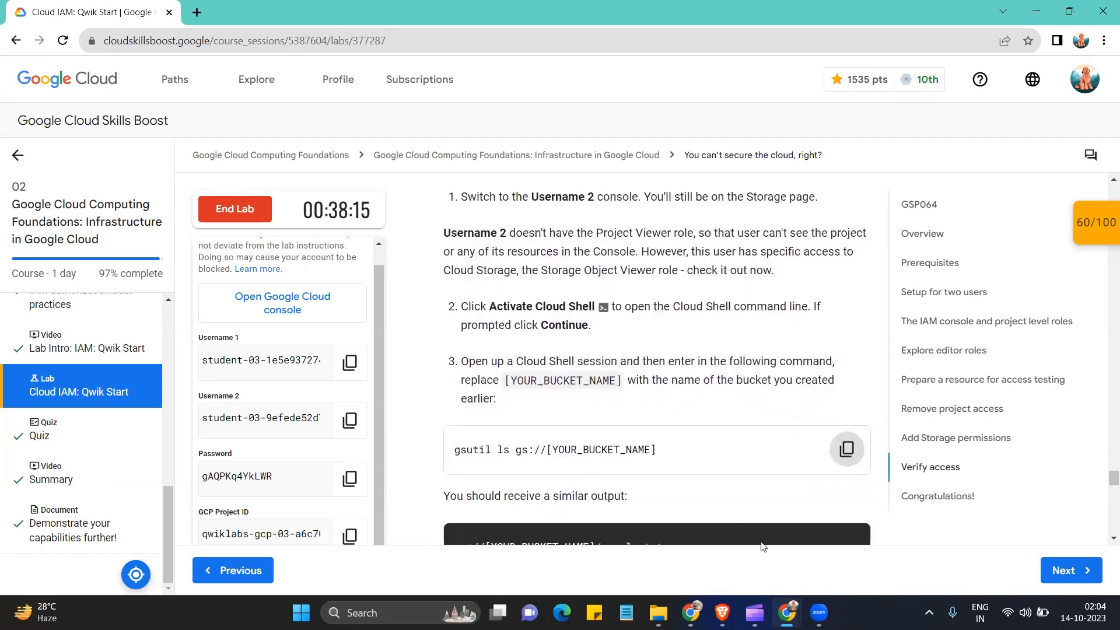
- Switch to the Username 2 console, activate Cloud Shell and dismiss its introductory tip
mouse_move(786, 612)
click(942, 513)
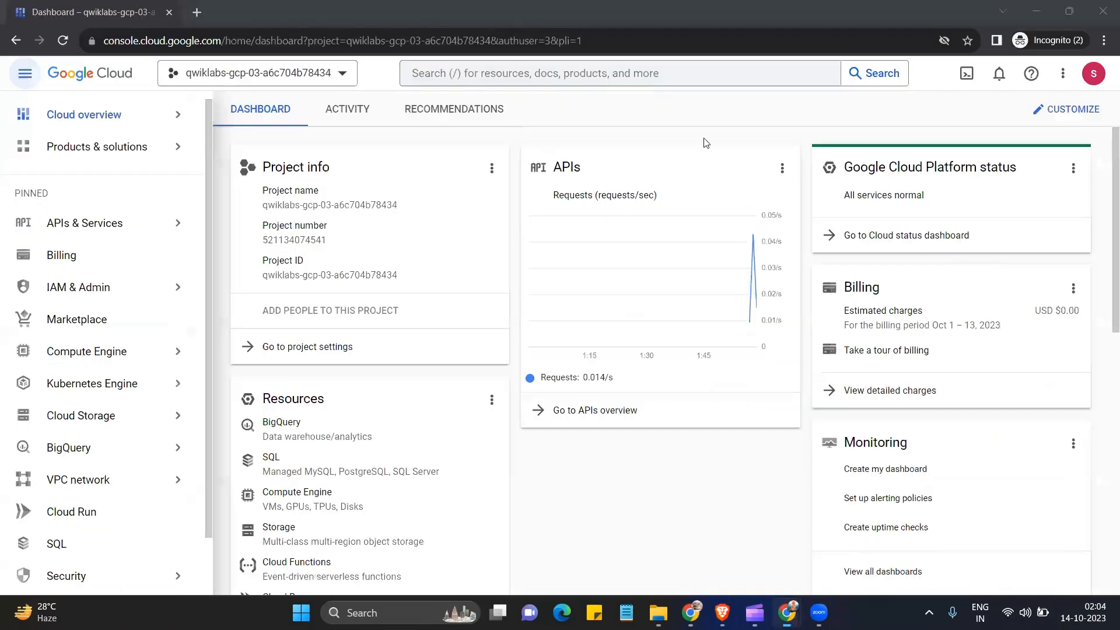
click(966, 74)
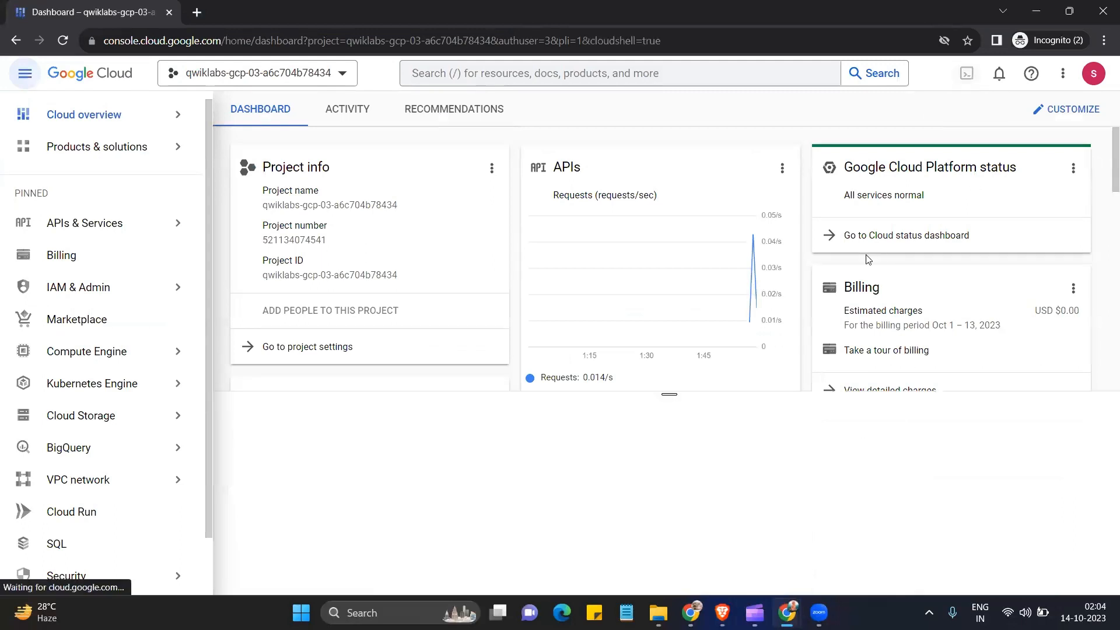
mouse_move(787, 609)
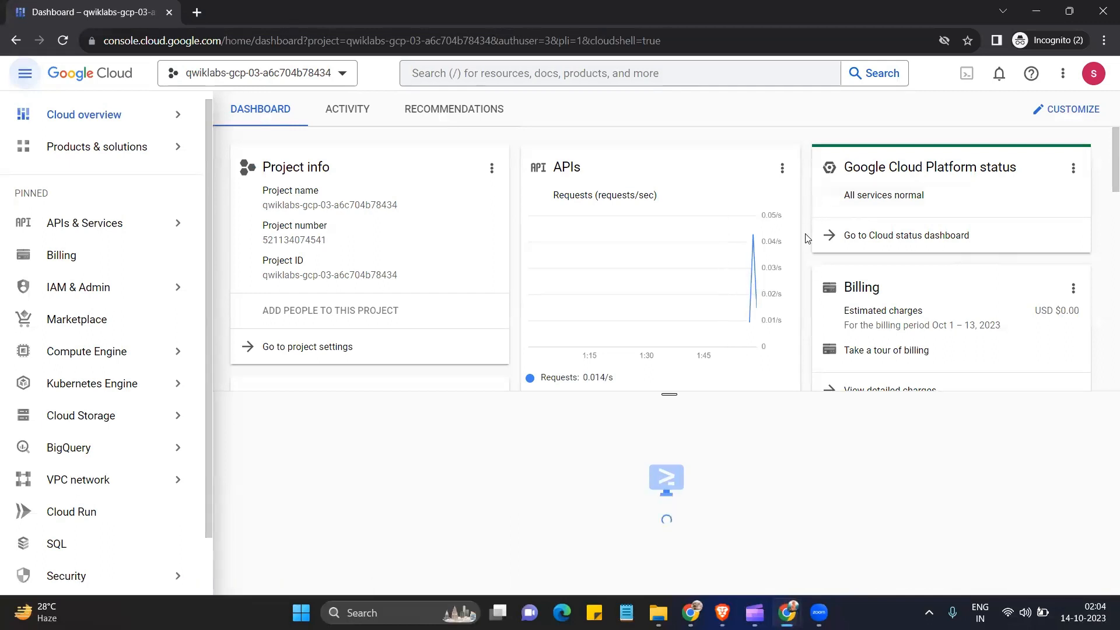
click(854, 559)
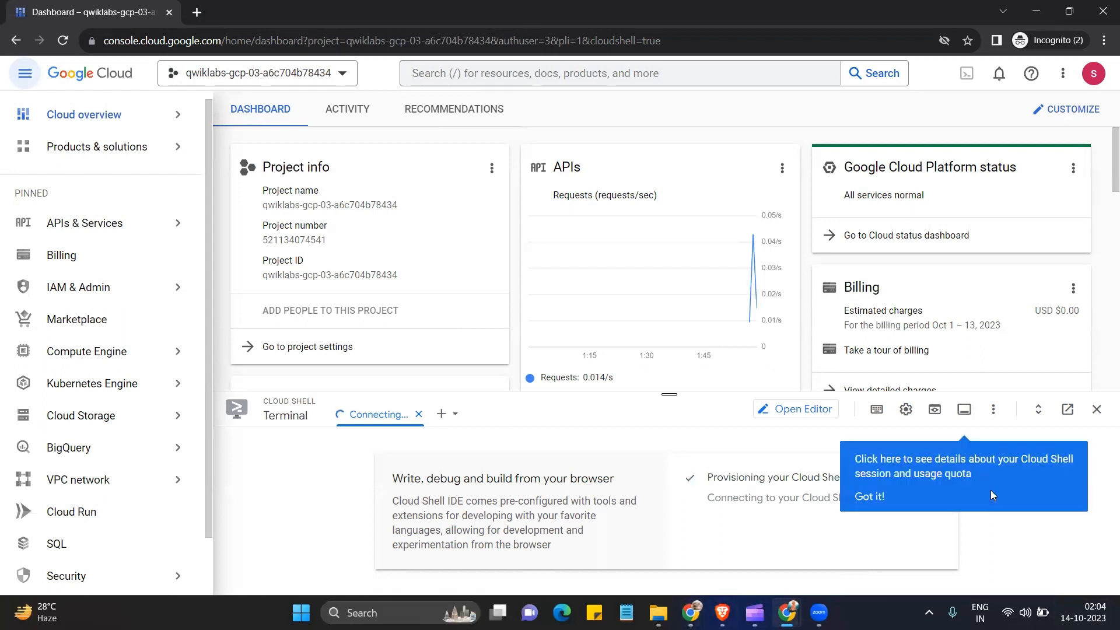
click(867, 500)
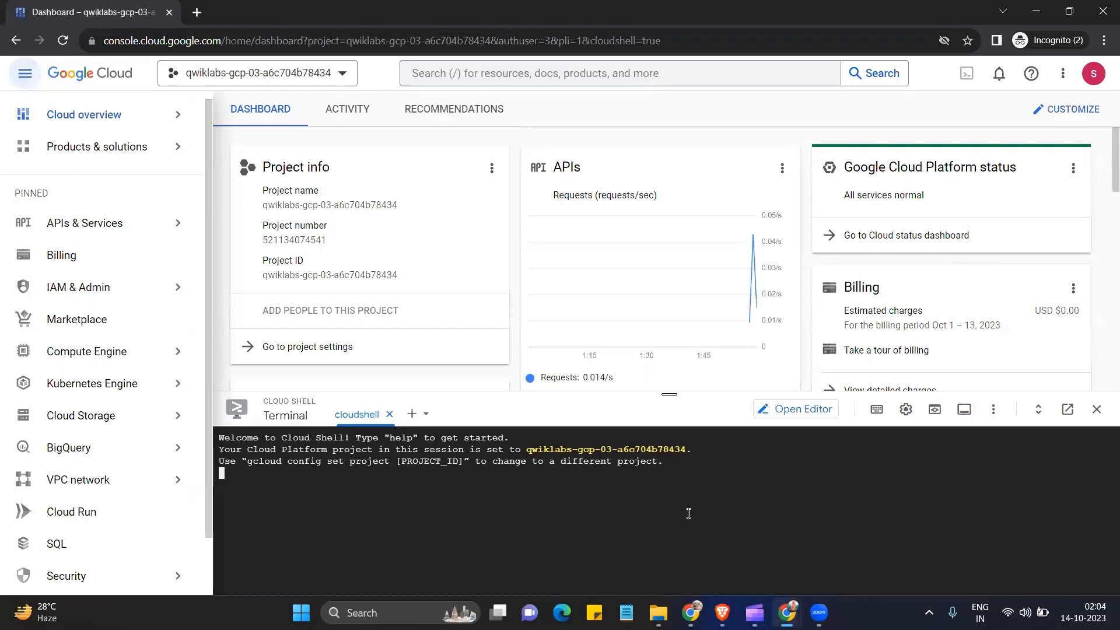
- Run gsutil ls gs://marx-v3 in Cloud Shell, adapting the copied command, and authorize the use of credentials
key(ctrl+v)
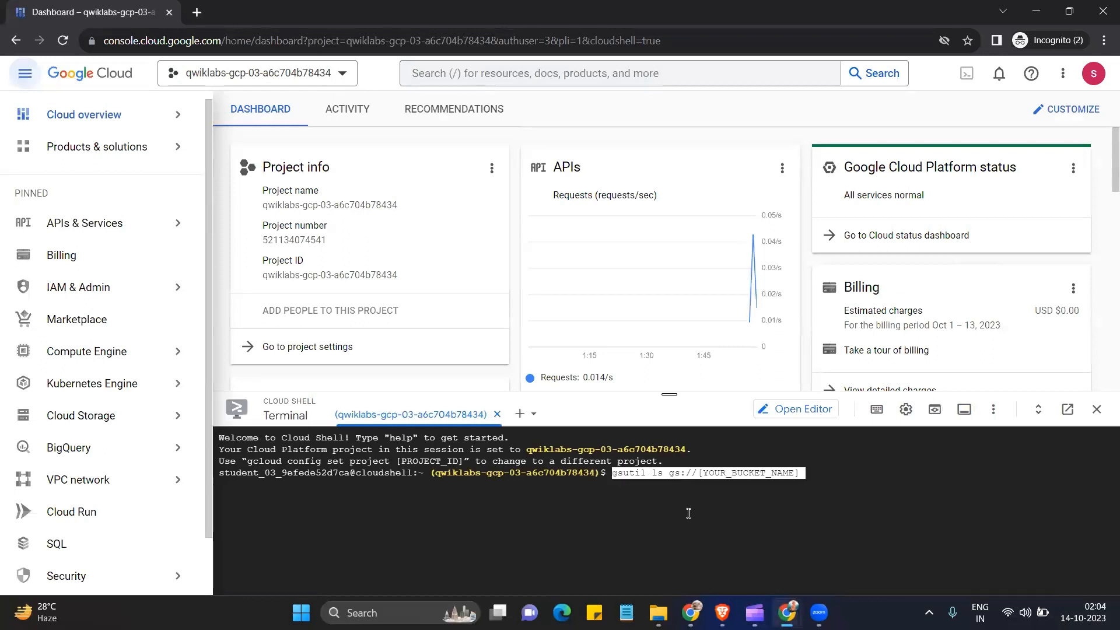
key(BackSpace)
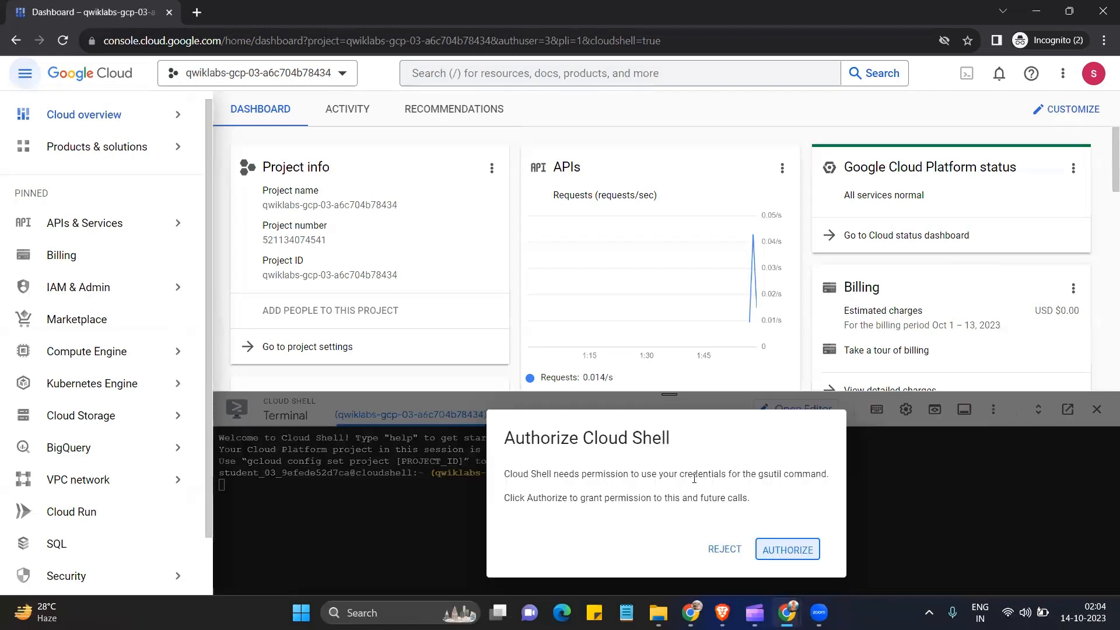
click(792, 545)
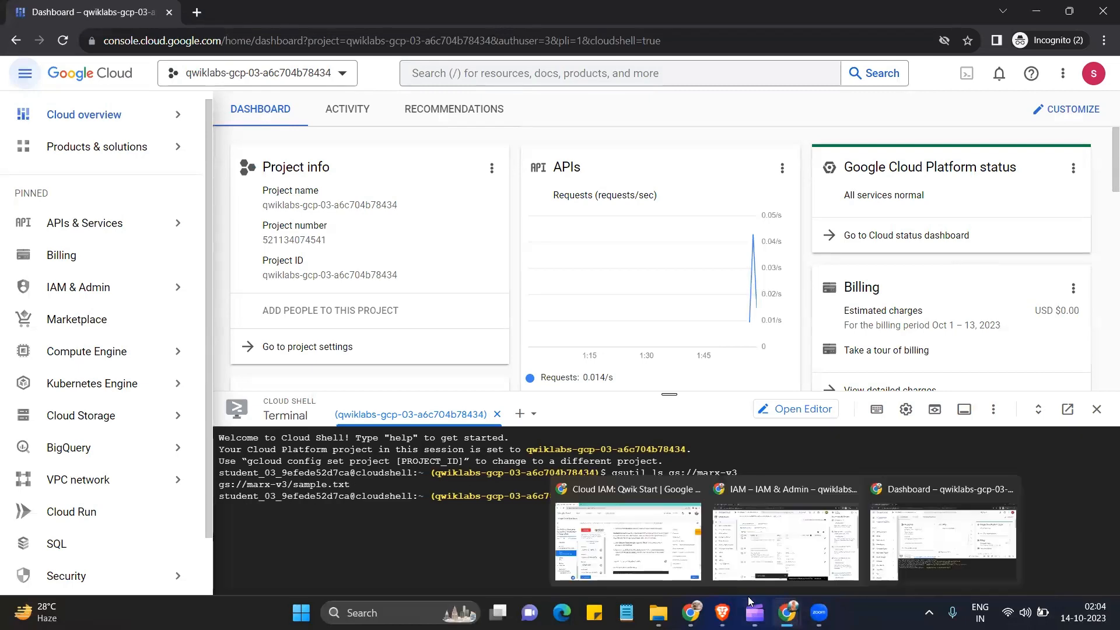
- Go back to the lab page and check progress on the "Add Storage permissions" objective, repeating the check in the Checkpoints list
click(628, 539)
scroll(664, 391, down, 9)
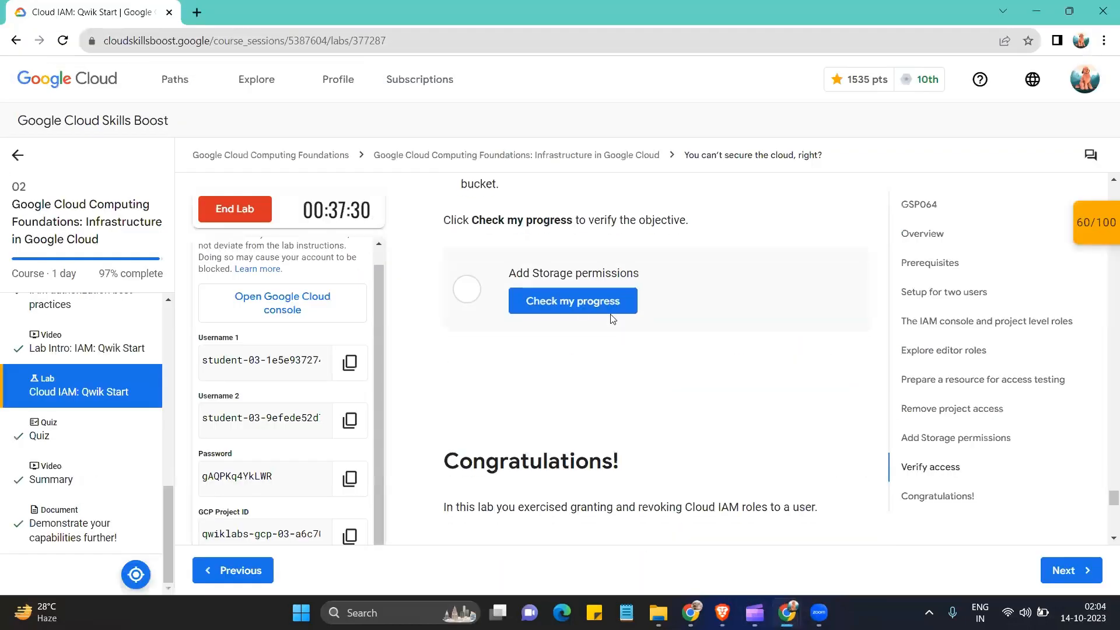
scroll(667, 407, up, 3)
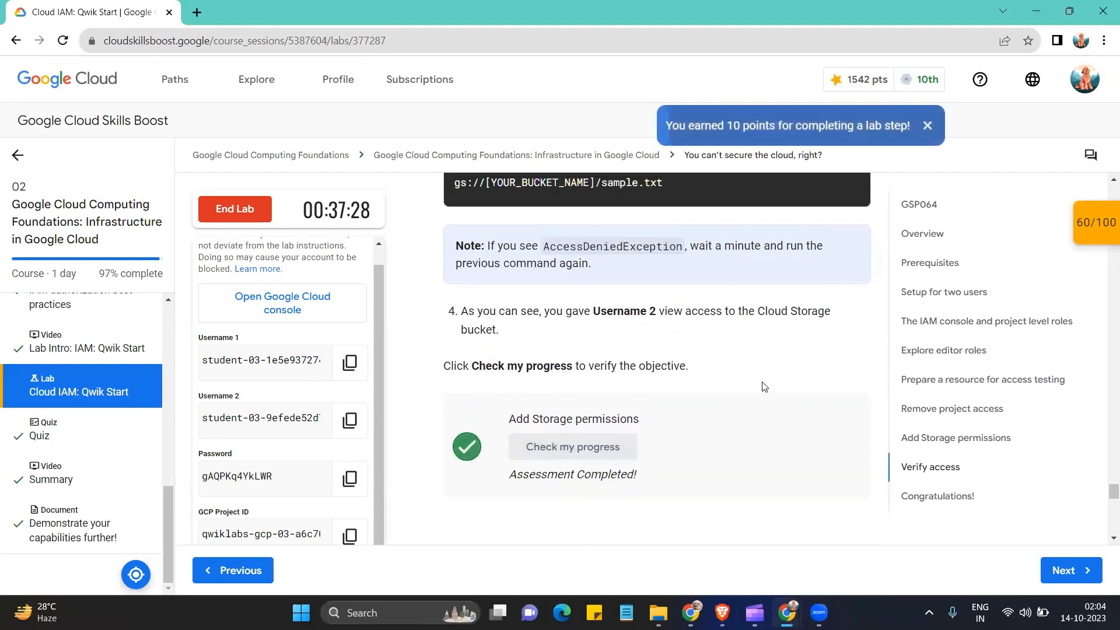
click(1077, 236)
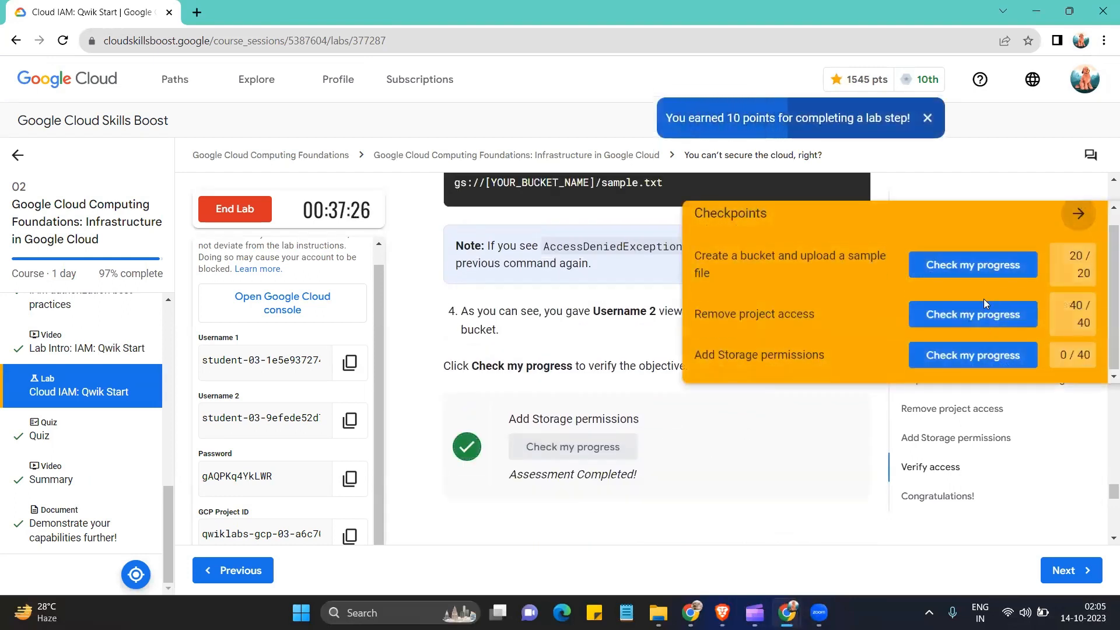
click(979, 354)
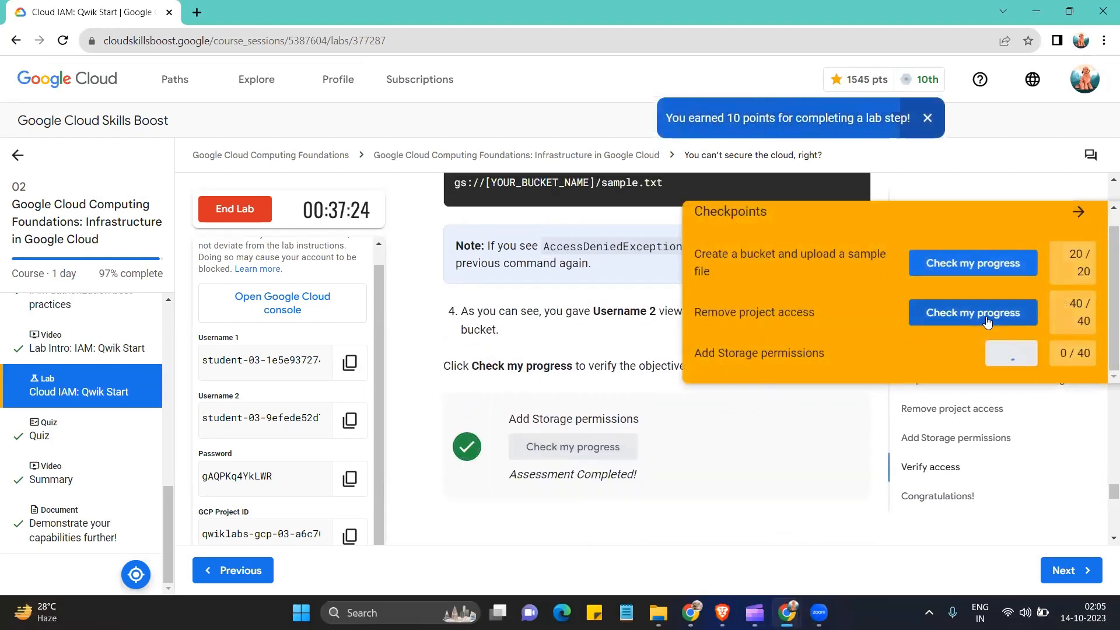
click(1078, 216)
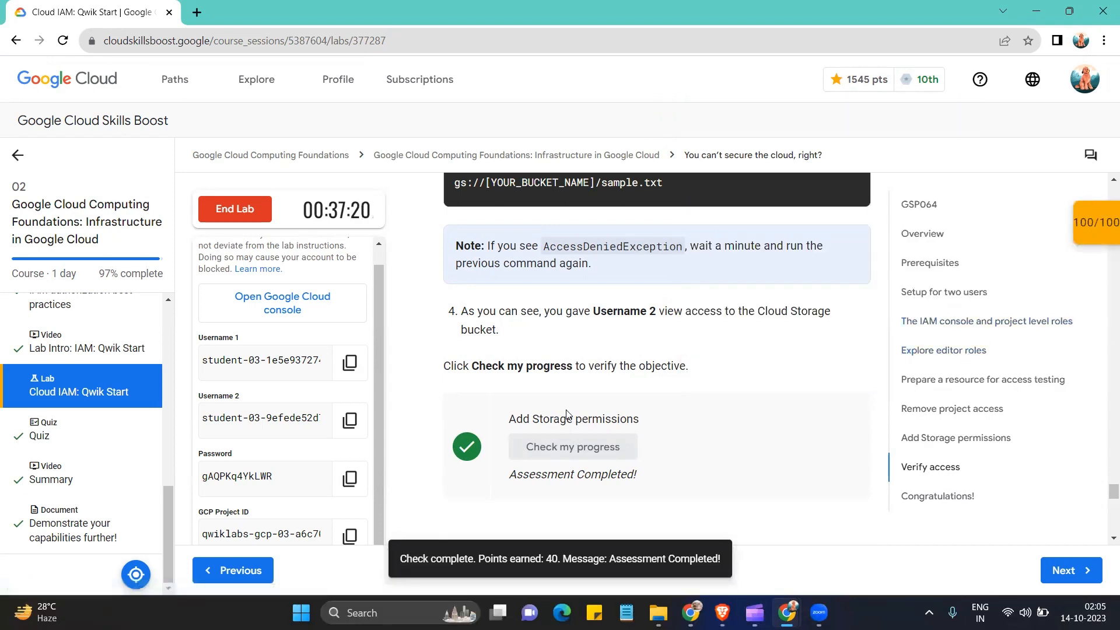
scroll(571, 432, down, 10)
scroll(567, 411, up, 6)
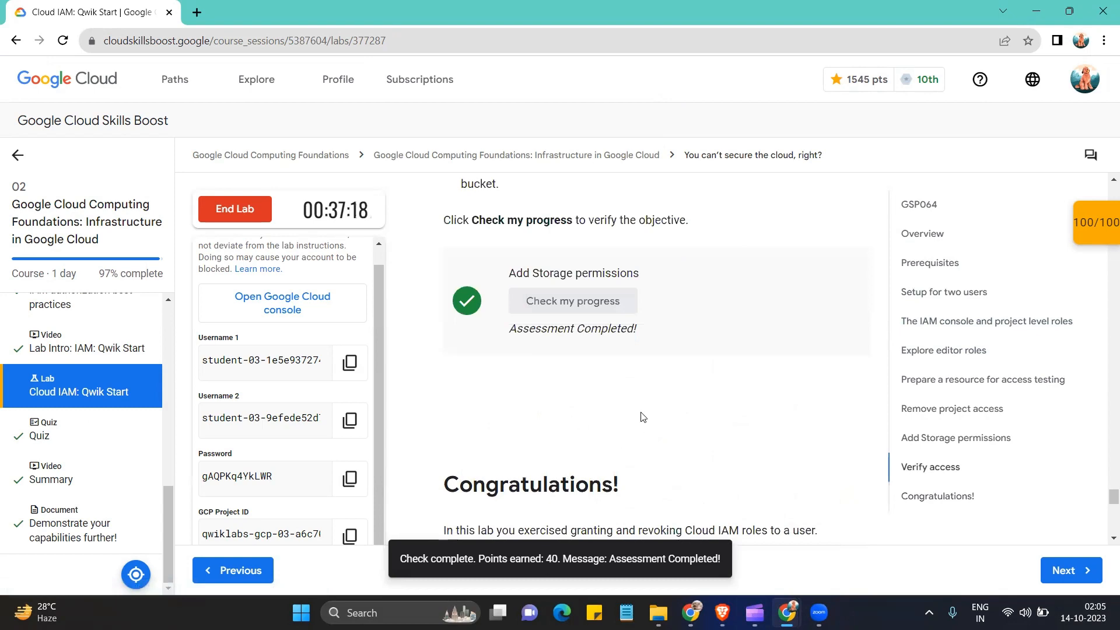
scroll(638, 411, up, 4)
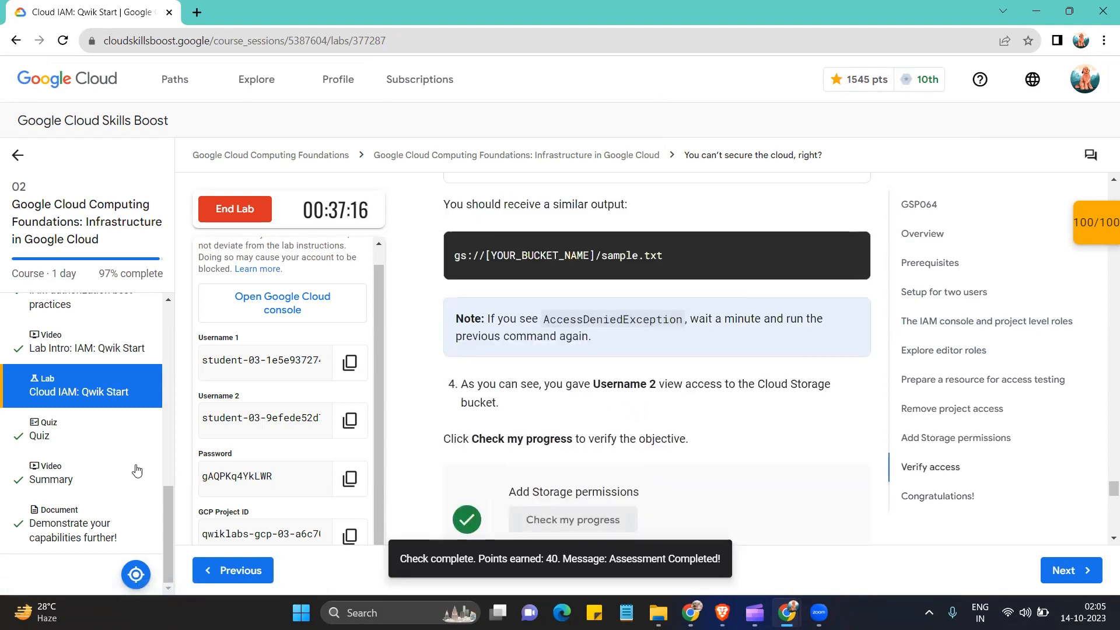
scroll(54, 451, up, 3)
scroll(54, 450, down, 3)
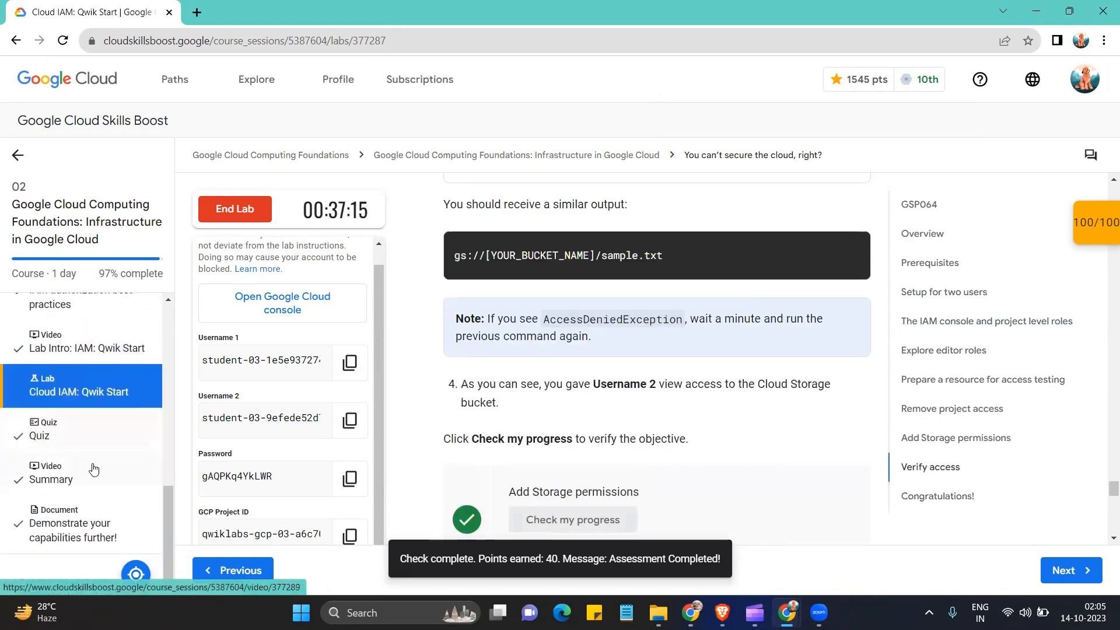
scroll(87, 447, up, 1)
scroll(88, 448, up, 2)
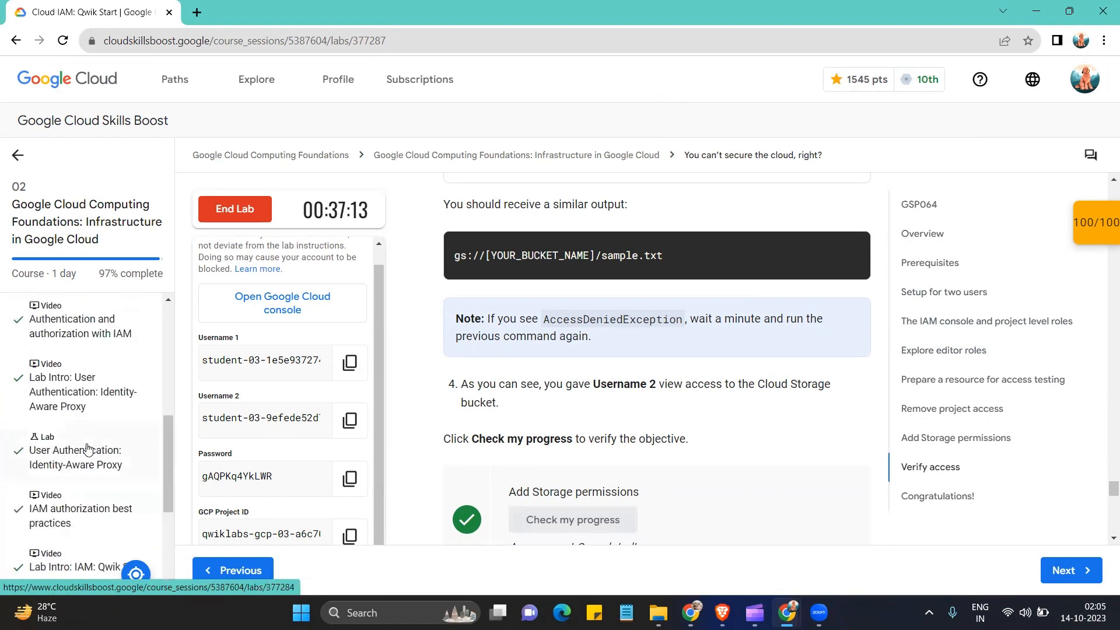
- End the lab, confirming the submission, and submit a five-star satisfaction rating without additional comments
click(245, 221)
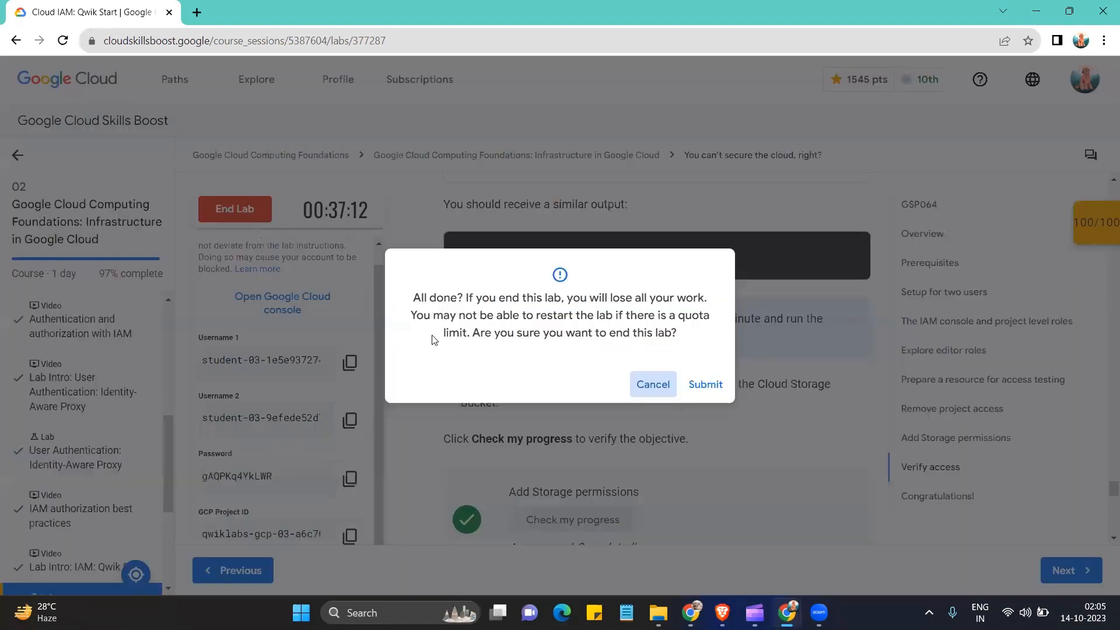
click(704, 384)
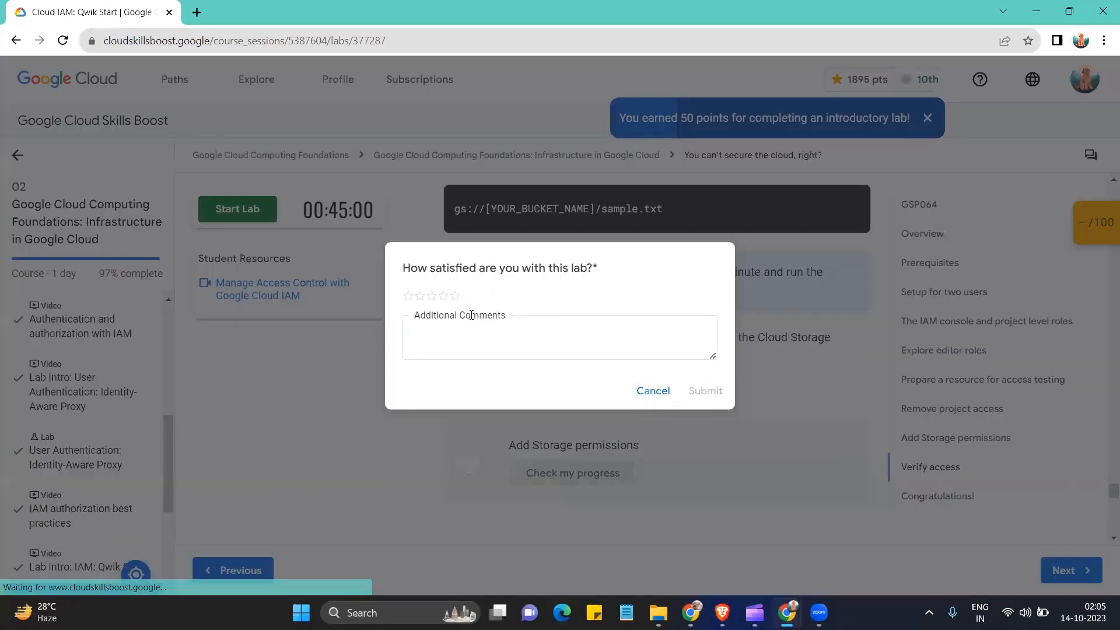
click(455, 296)
click(702, 390)
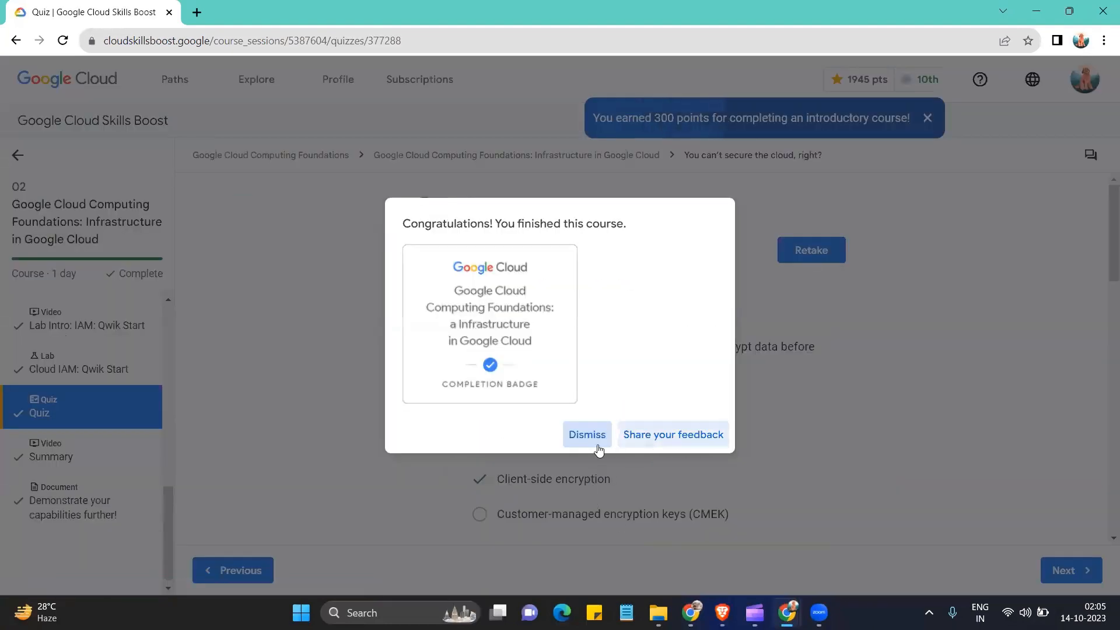
- Dismiss the course completion dialog on the Quiz page and look over the completion marks in the course outline
click(586, 446)
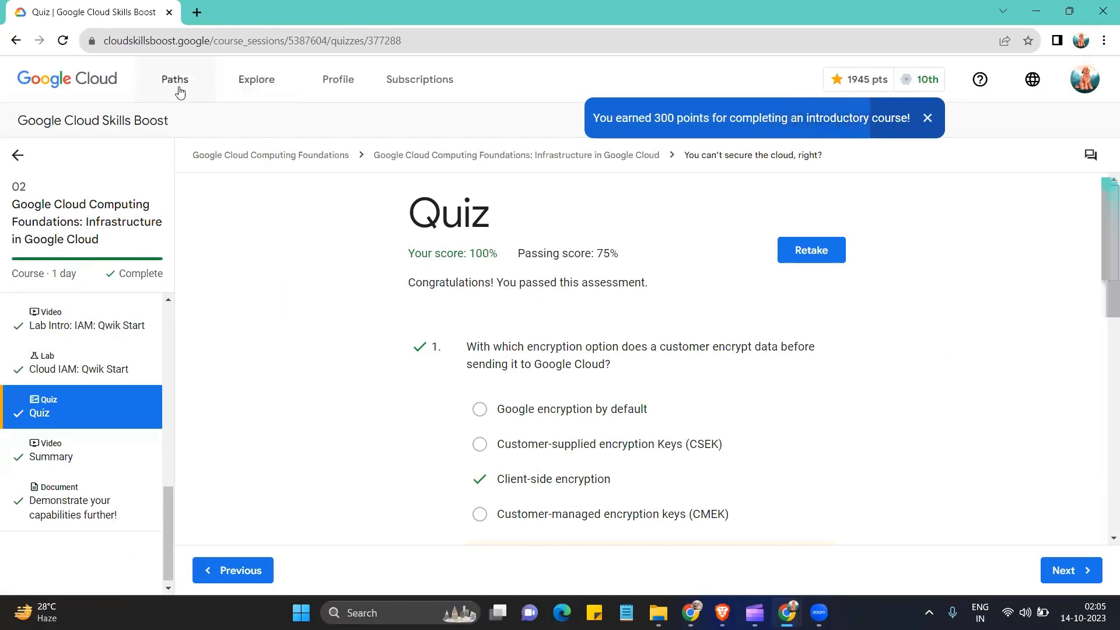
scroll(113, 462, up, 4)
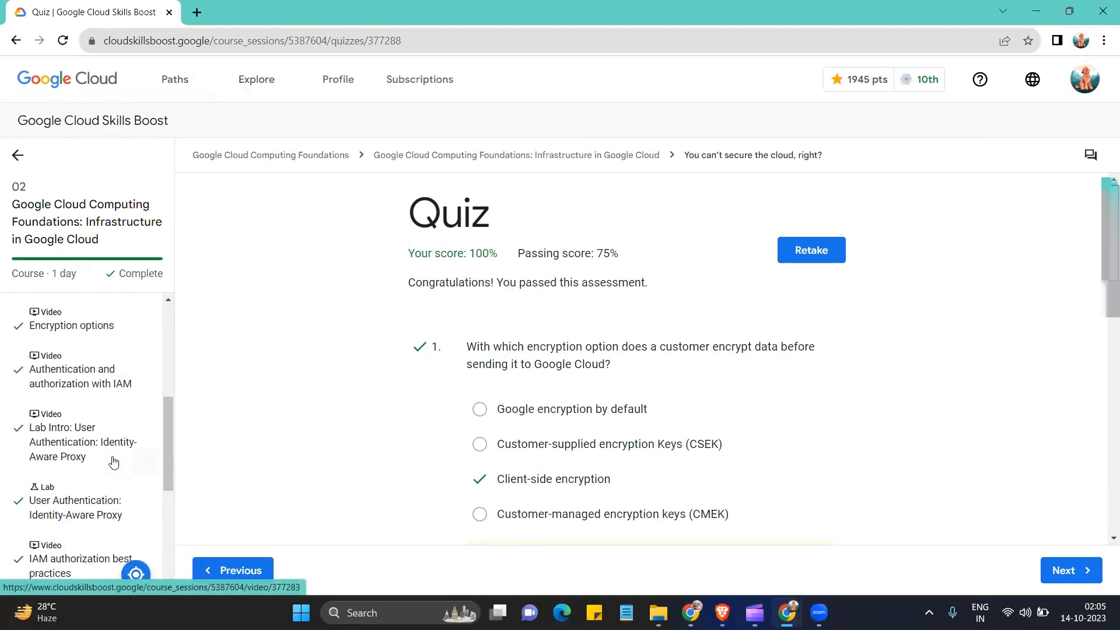
scroll(373, 370, down, 1)
scroll(327, 257, up, 1)
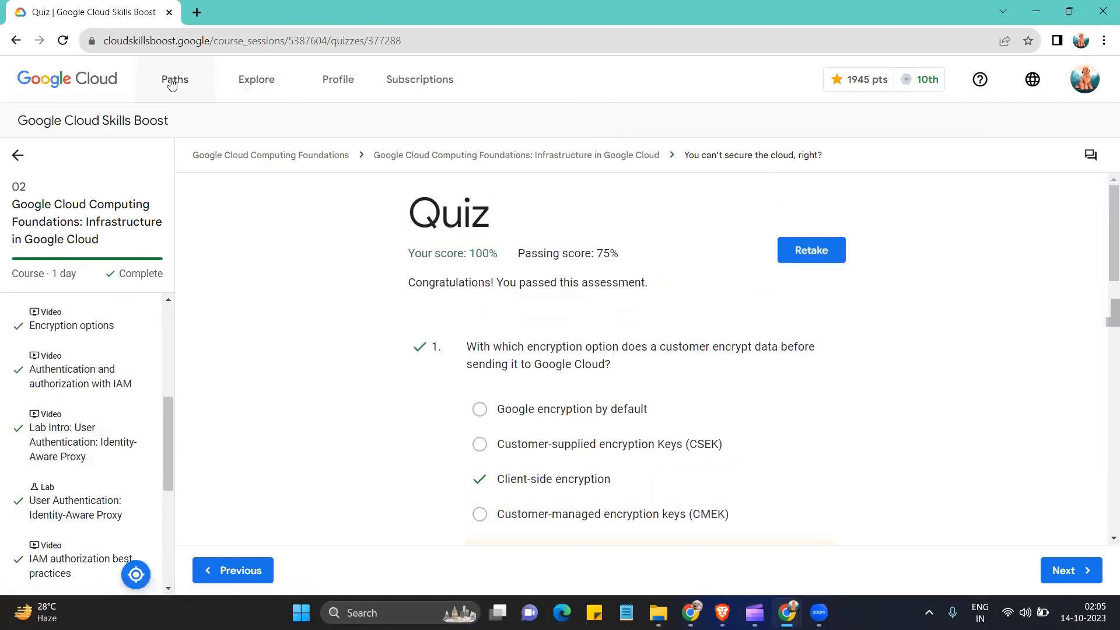
- Open the badges in the profile and examine the earned badges, including the one for Google Cloud Computing Foundations: Infrastructure in Google Cloud
click(334, 82)
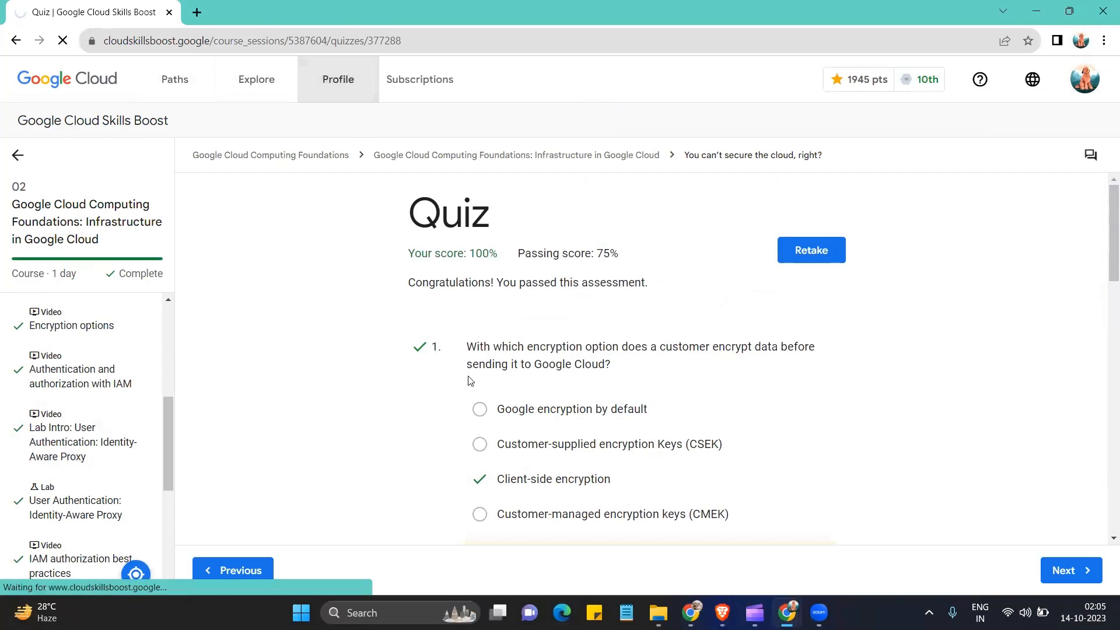
scroll(641, 361, down, 2)
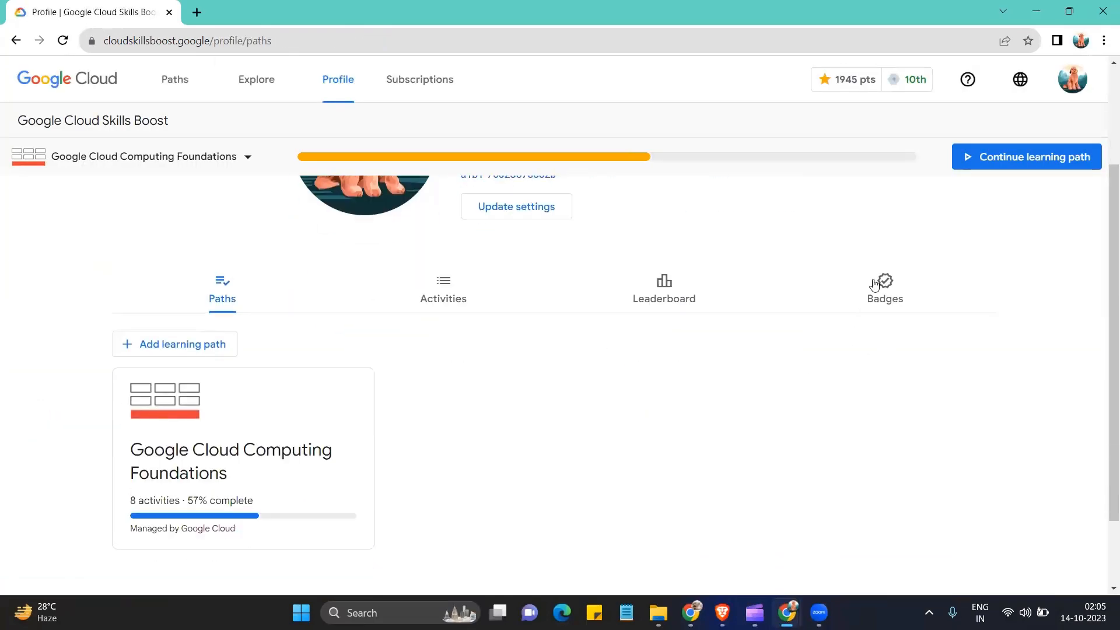
click(874, 286)
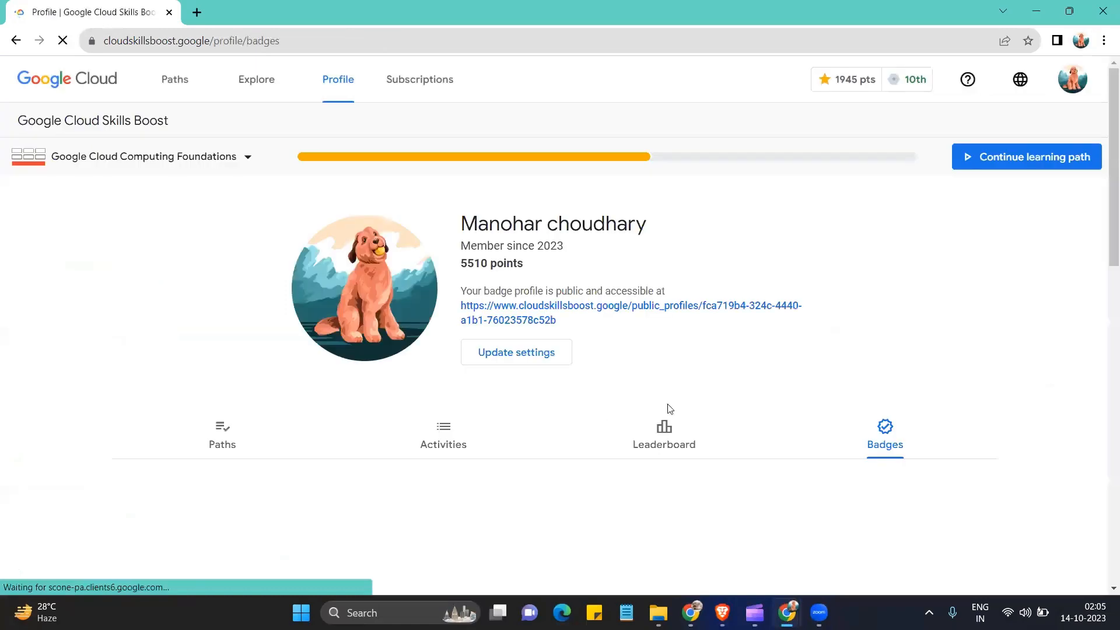
scroll(641, 408, down, 5)
scroll(669, 394, down, 5)
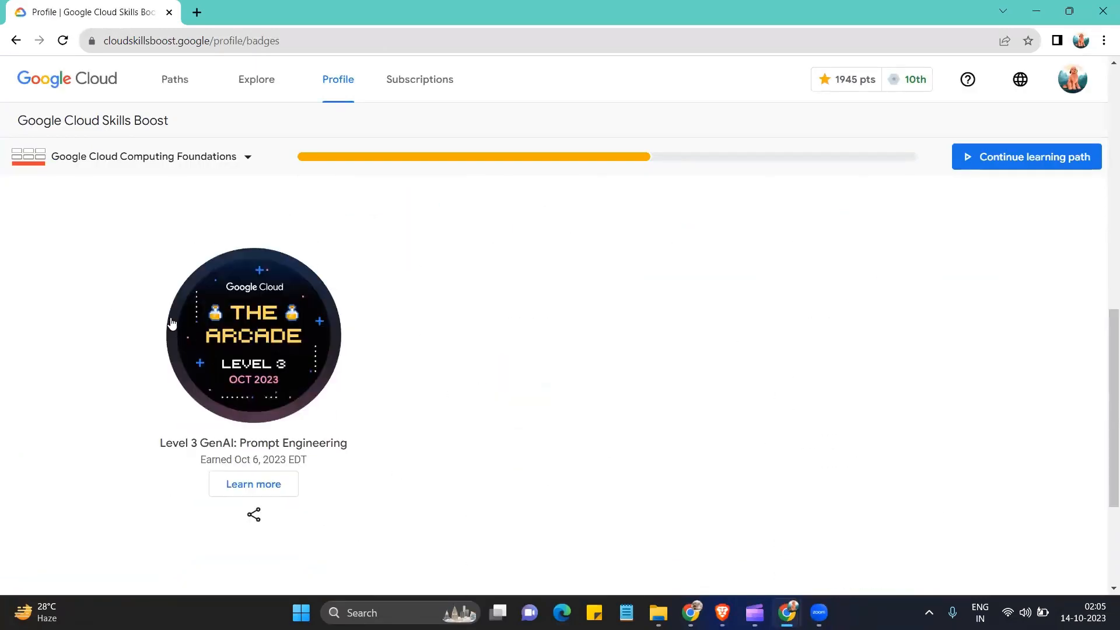
scroll(554, 443, up, 3)
scroll(669, 470, up, 4)
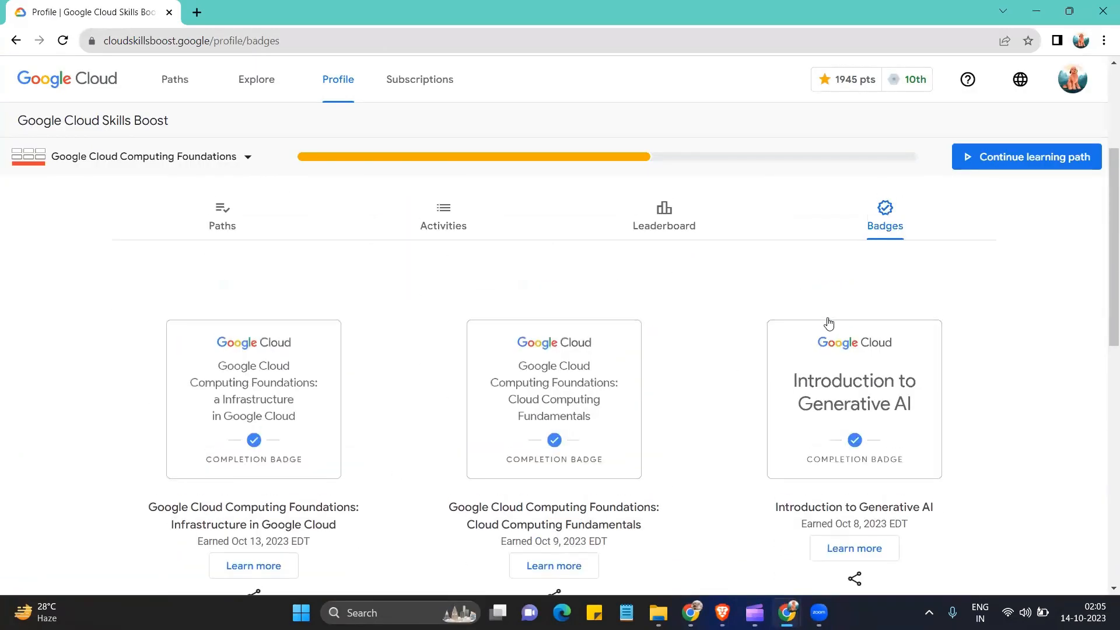
scroll(359, 403, down, 1)
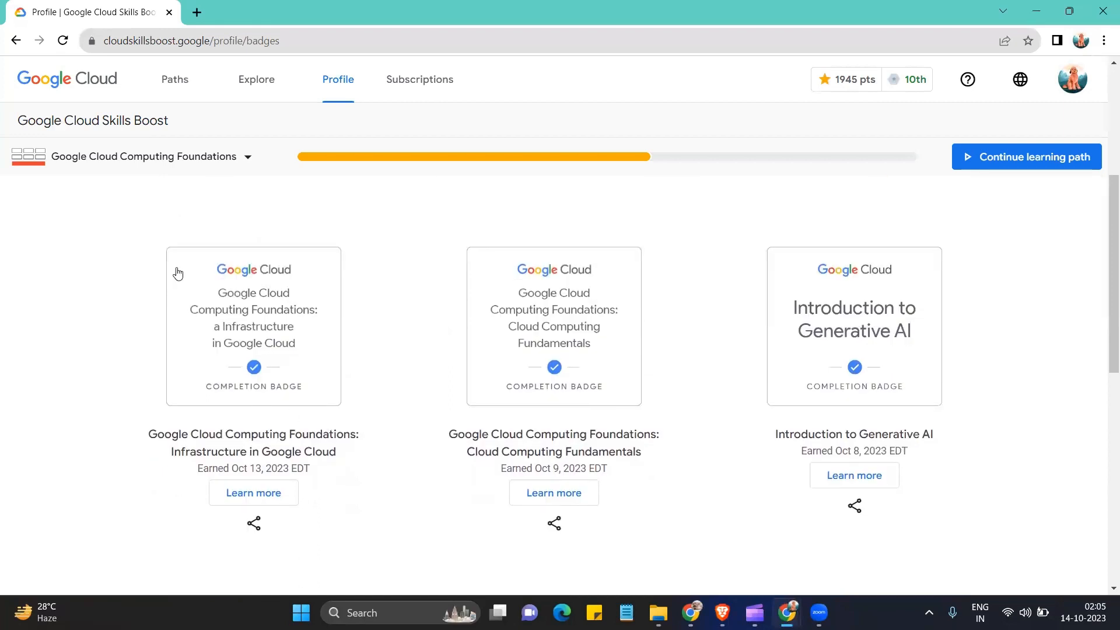
drag(178, 274, 170, 295)
scroll(397, 471, up, 2)
scroll(403, 484, down, 1)
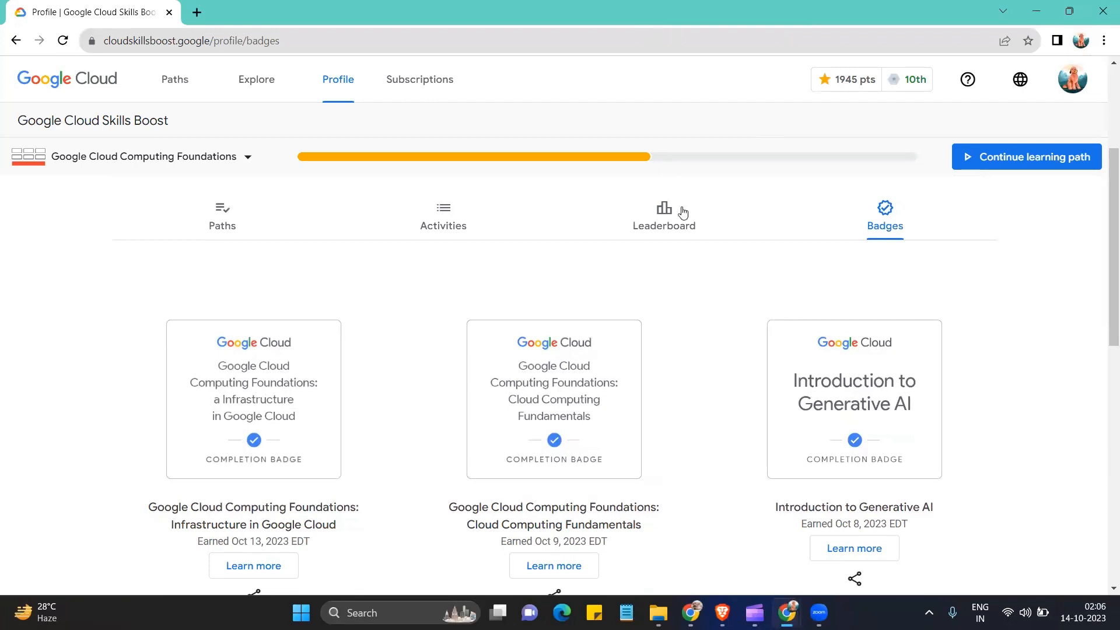